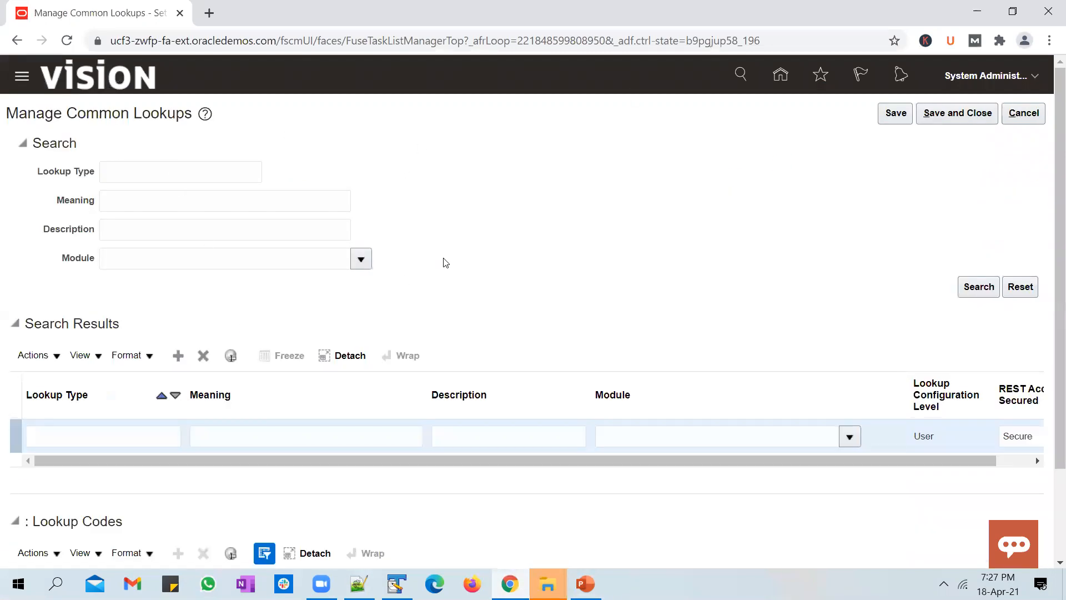
# Name the new lookup type UNOGEEKS_COUNTRIES and use the same text for its meaning and description.
pyautogui.click(152, 434)
pyautogui.write('UNOGEEKS+CPUN')
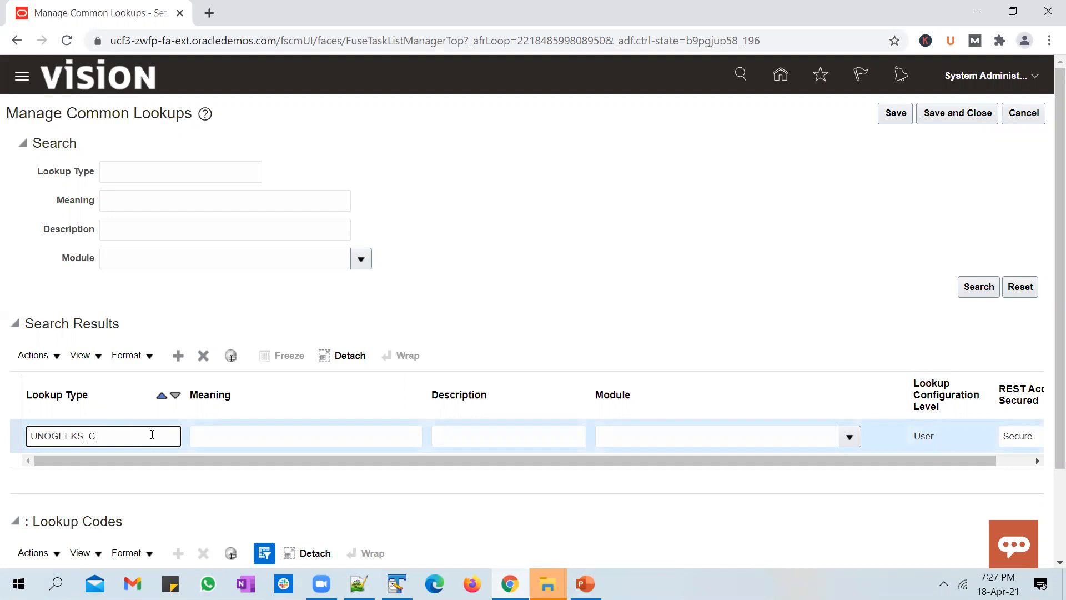
pyautogui.write('OUNTRIES')
pyautogui.press('Tab')
pyautogui.doubleClick(138, 436)
pyautogui.hotkey('ctrl', 'c')
pyautogui.click(247, 436)
pyautogui.hotkey('ctrl', 'v')
pyautogui.click(535, 442)
pyautogui.hotkey('ctrl', 'v')
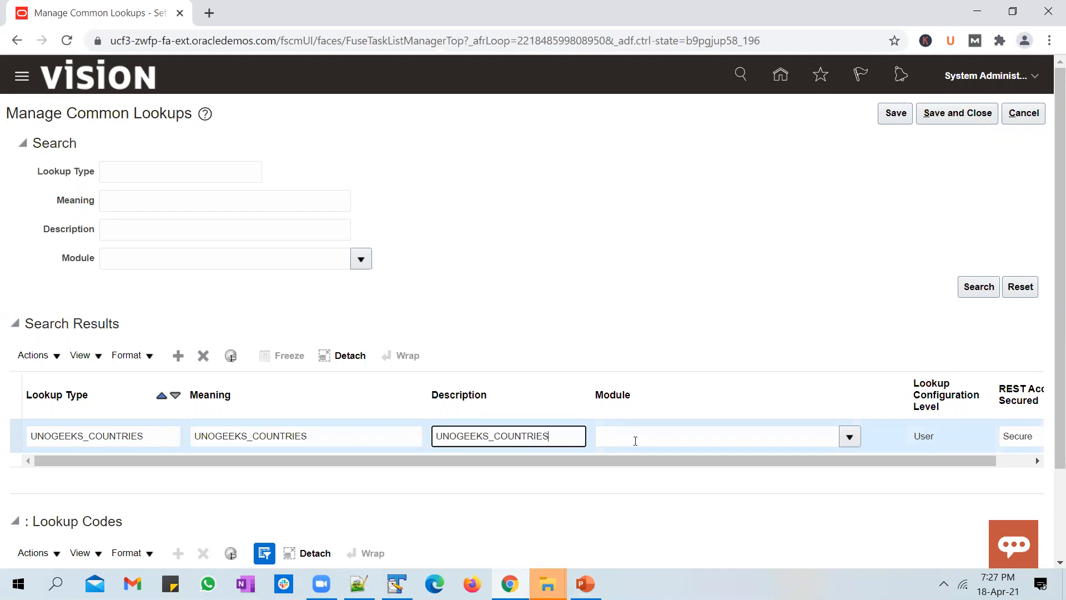
# Search the modules for Application Common and assign Application Common Resources to the new lookup type.
pyautogui.click(850, 437)
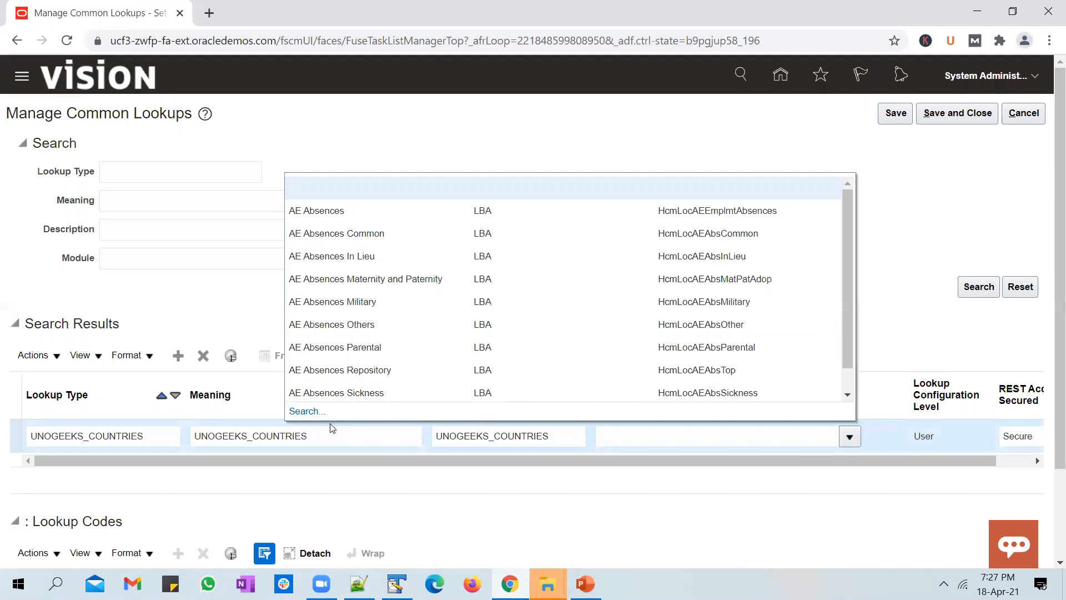
pyautogui.click(300, 409)
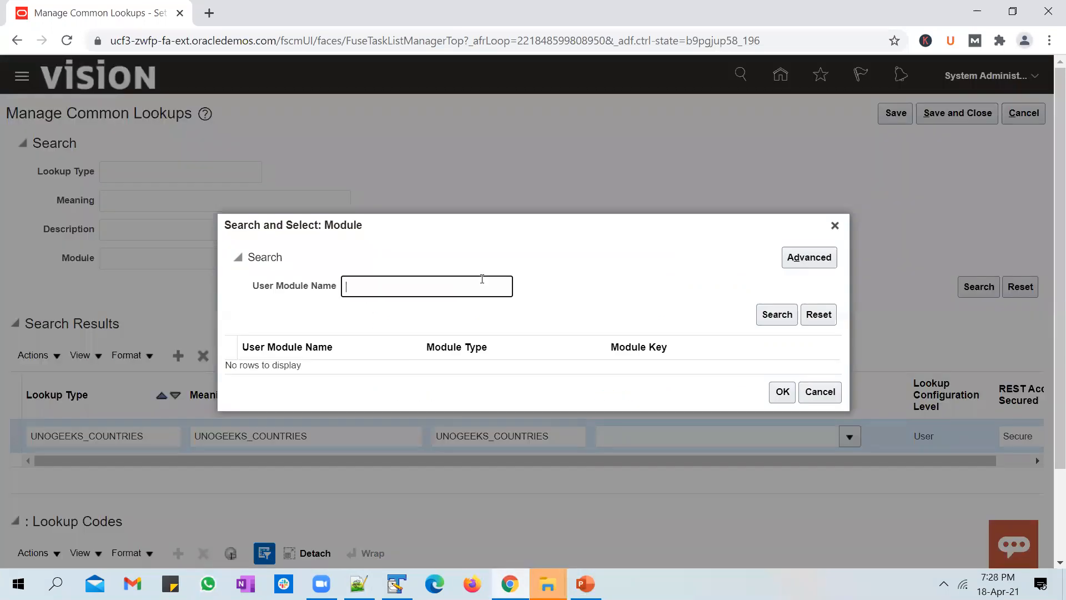
pyautogui.write('Application Common')
pyautogui.press('Return')
pyautogui.doubleClick(444, 376)
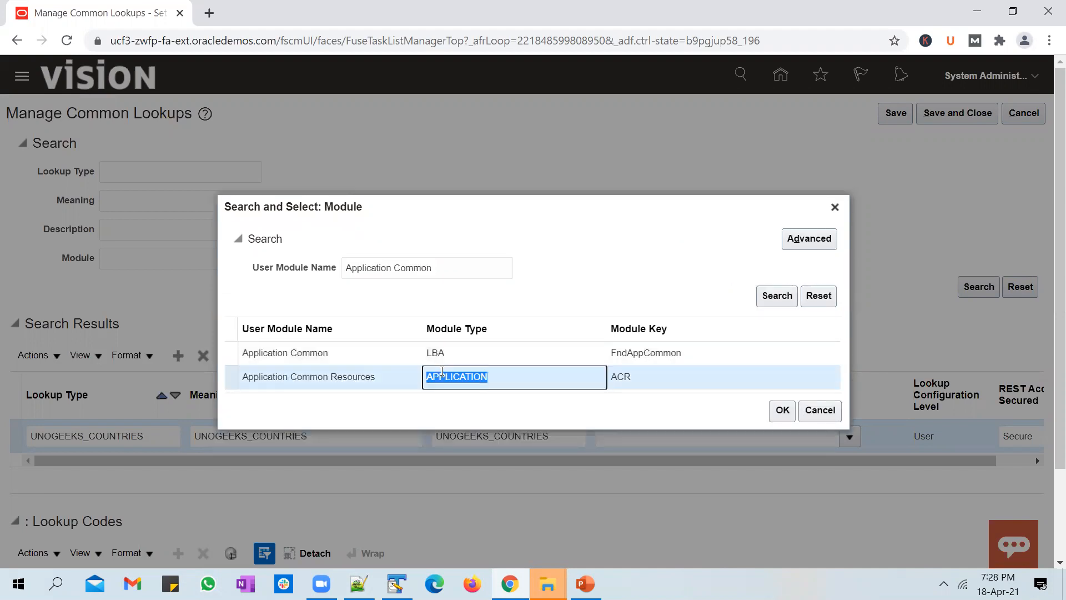
pyautogui.click(444, 357)
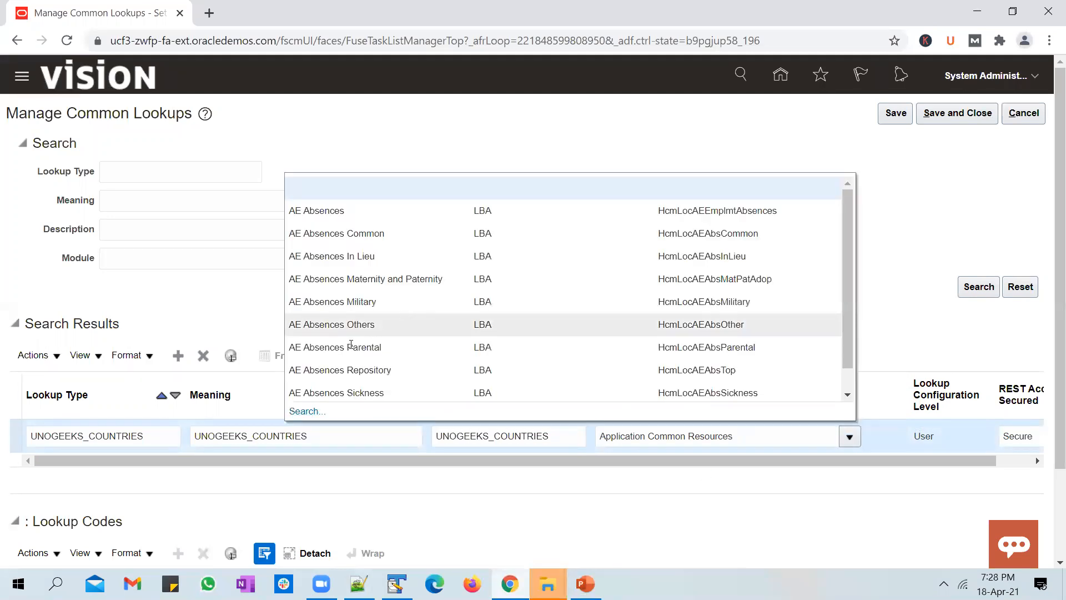
# Set the UNOGEEKS_COUNTRIES lookup type's module to Application Common and save the lookup type.
pyautogui.click(309, 411)
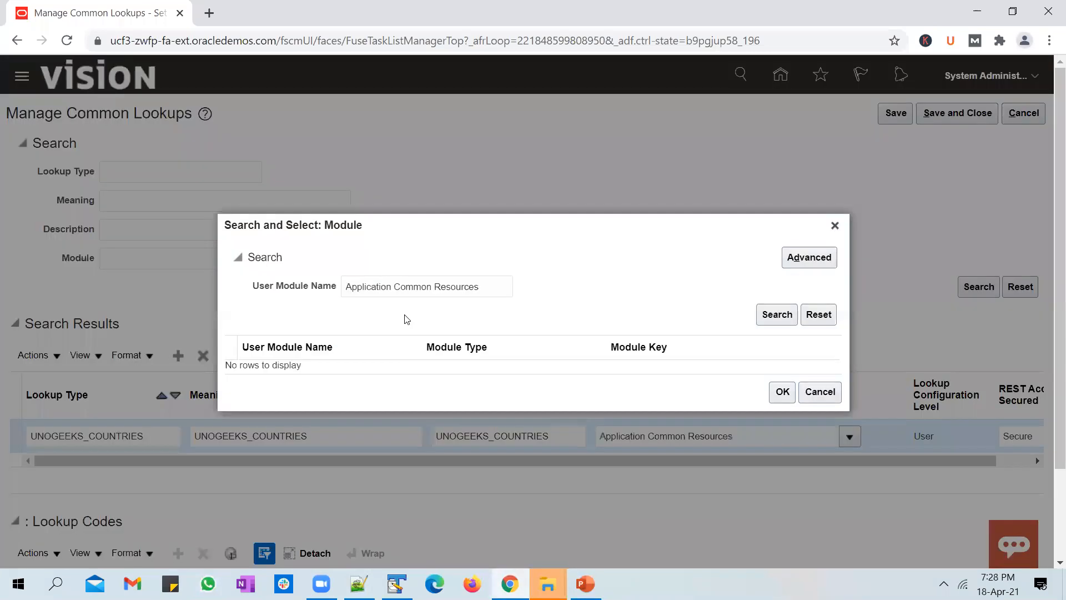
pyautogui.moveTo(435, 286); pyautogui.dragTo(538, 288)
pyautogui.press('BackSpace')
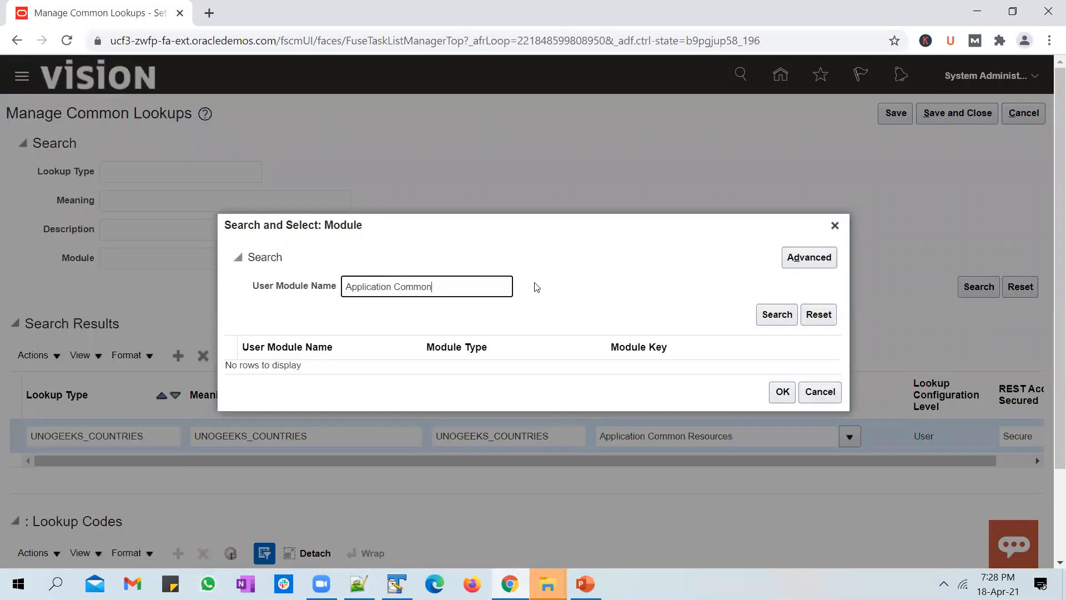
pyautogui.click(776, 312)
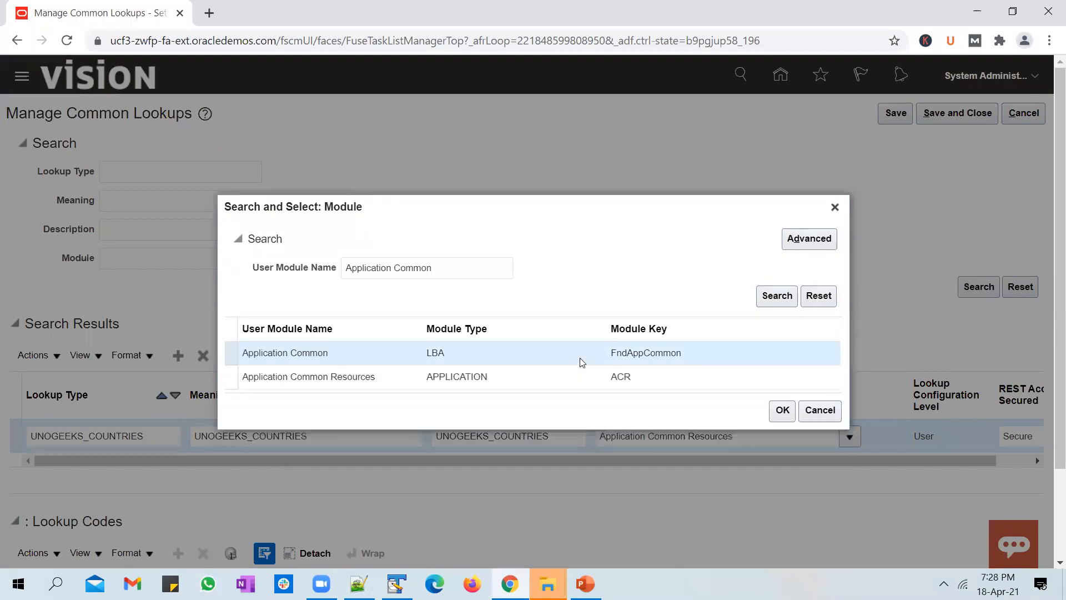
pyautogui.click(782, 410)
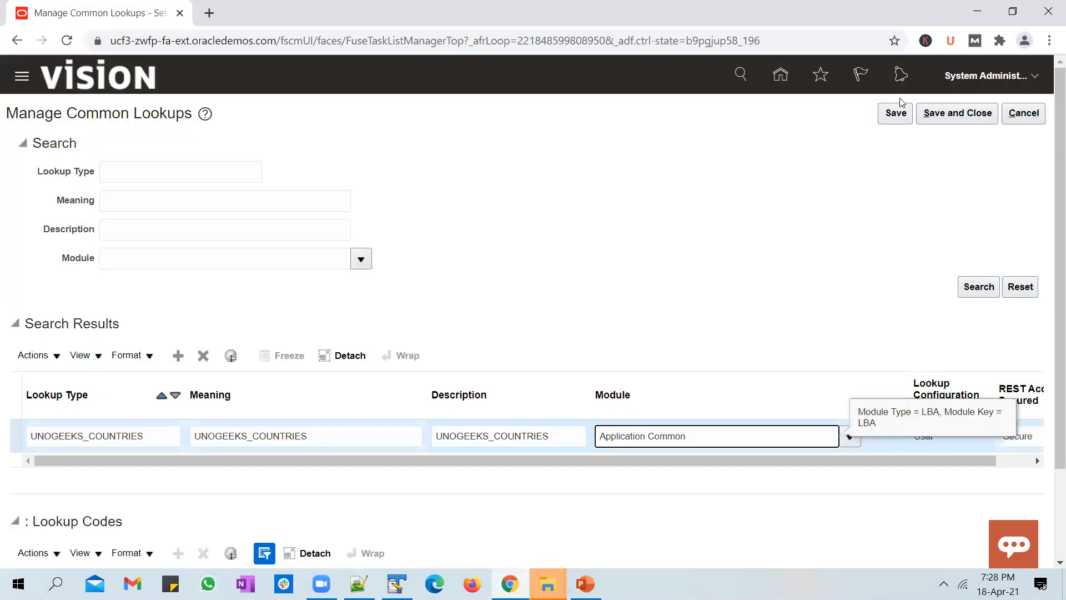
pyautogui.click(895, 124)
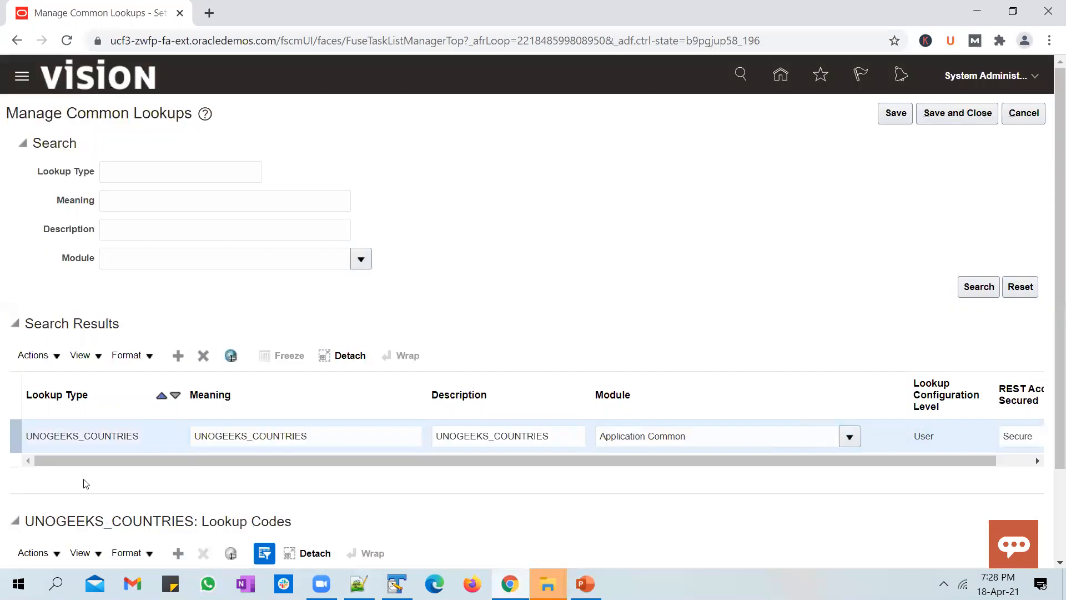
# Add a lookup code India to UNOGEEKS_COUNTRIES with display sequence 1 and meaning India.
pyautogui.scroll(-2, 197, 452)
pyautogui.click(178, 441)
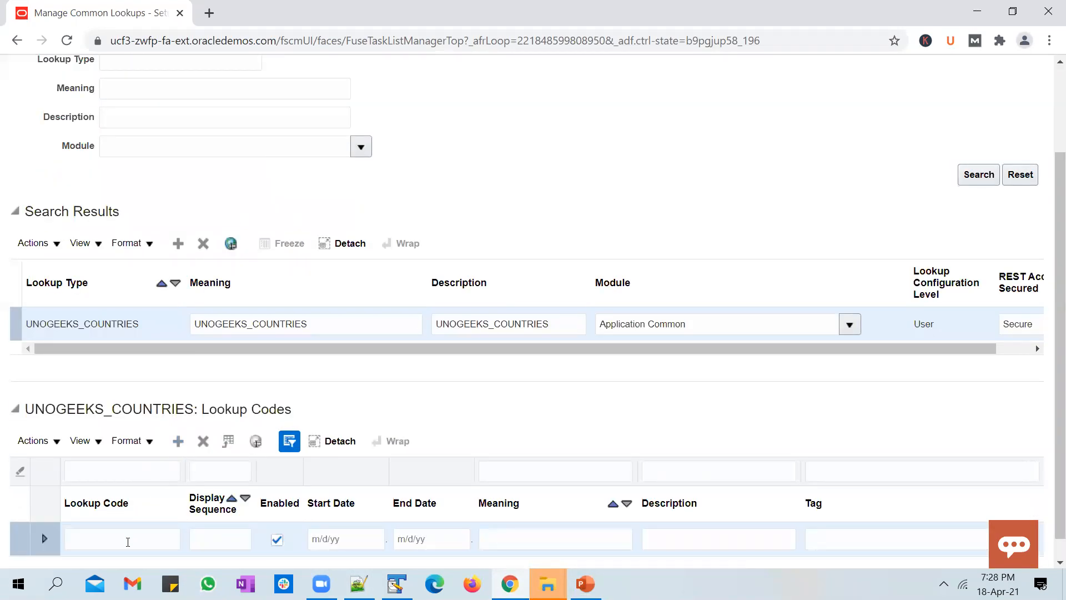
pyautogui.click(128, 542)
pyautogui.write('India')
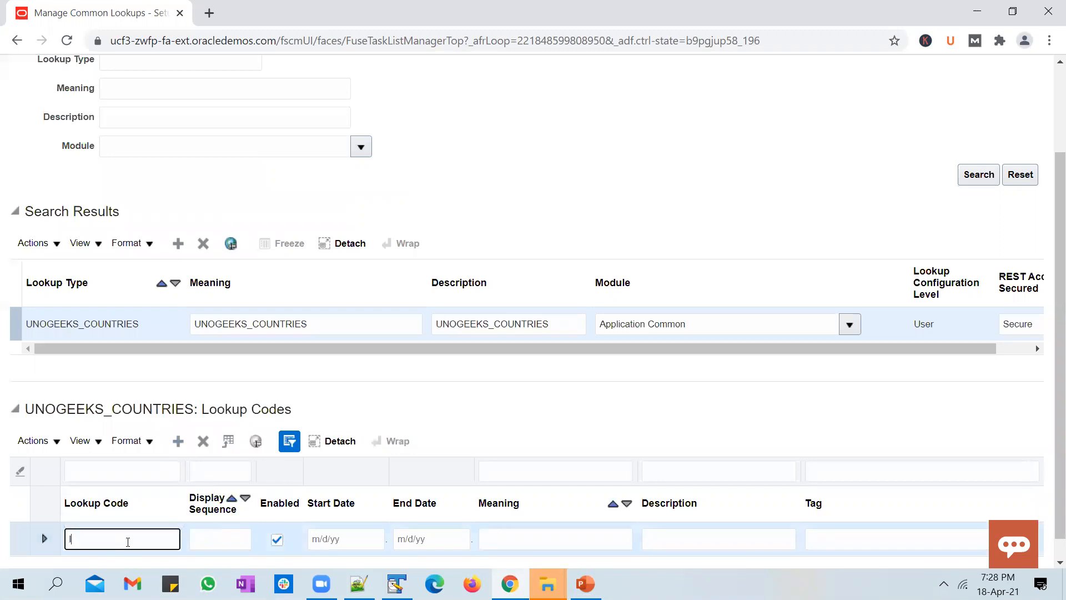
pyautogui.press('Tab')
pyautogui.write('1')
pyautogui.press('Tab')
pyautogui.press('Tab')
pyautogui.press('Tab')
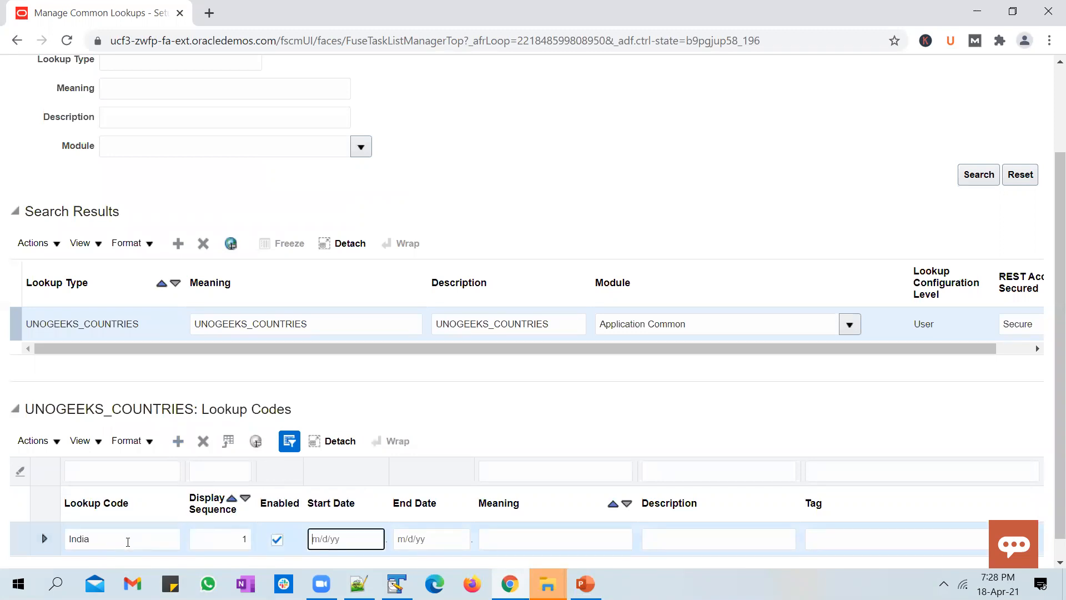
pyautogui.press('Tab')
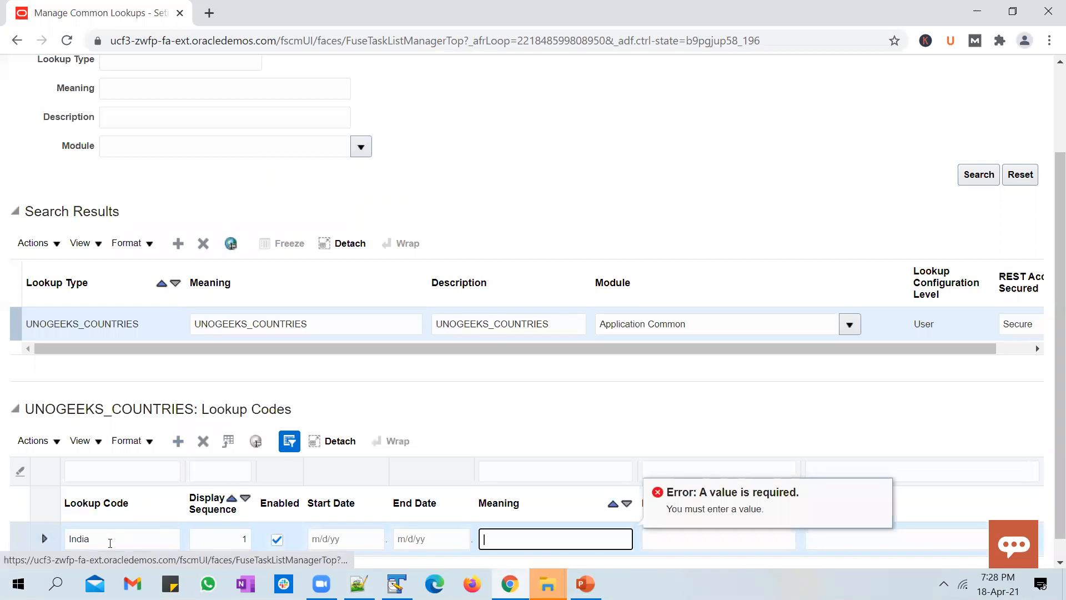
pyautogui.scroll(-1, 107, 543)
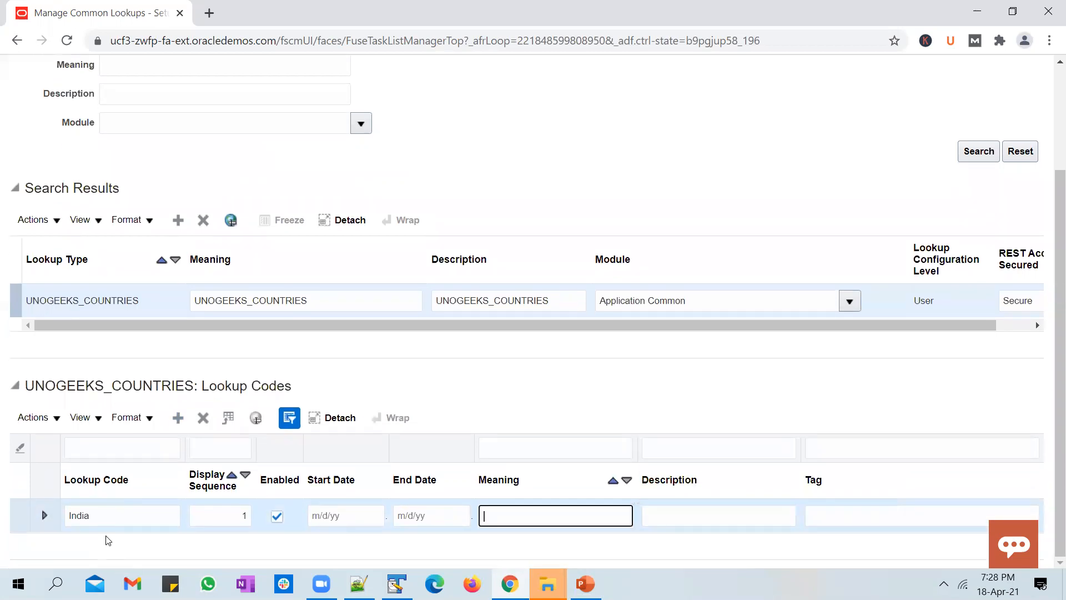
pyautogui.write('India')
pyautogui.press('Tab')
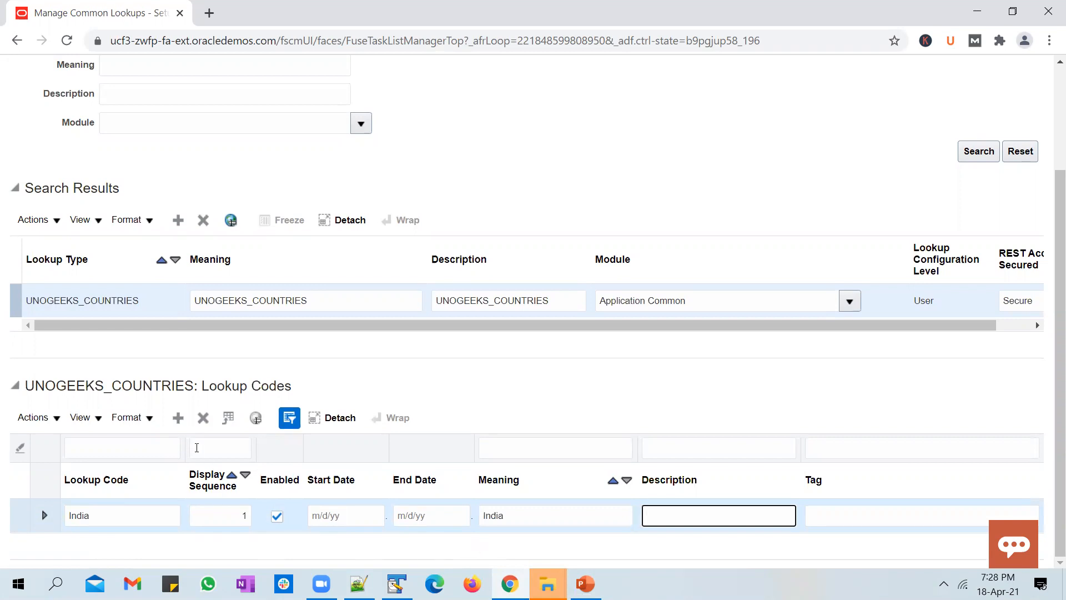
# Add a lookup code UK with display sequence 2 and meaning UK, then save and close the lookups page.
pyautogui.click(178, 418)
pyautogui.click(105, 519)
pyautogui.write('UK')
pyautogui.press('Tab')
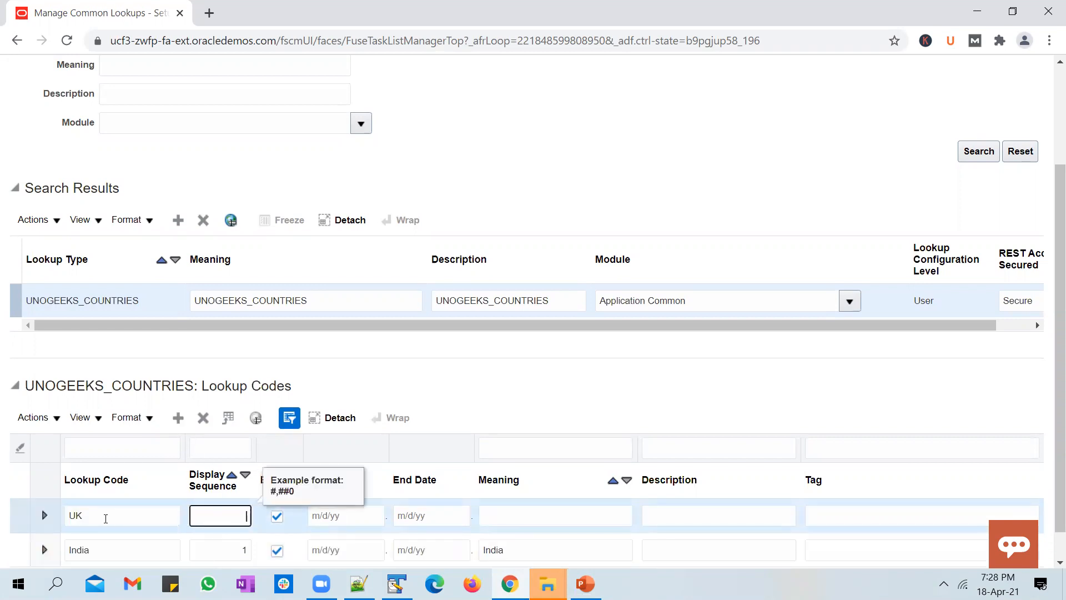
pyautogui.press('Tab')
pyautogui.press('Tab')
pyautogui.press('Tab')
pyautogui.click(528, 519)
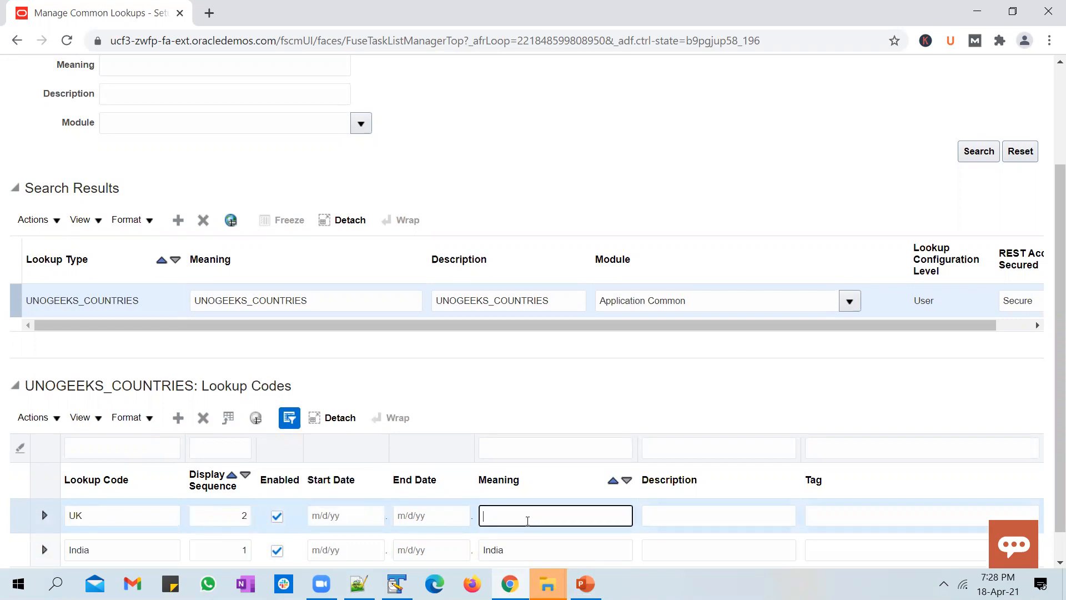
pyautogui.write('UK')
pyautogui.scroll(3, 975, 190)
pyautogui.click(942, 111)
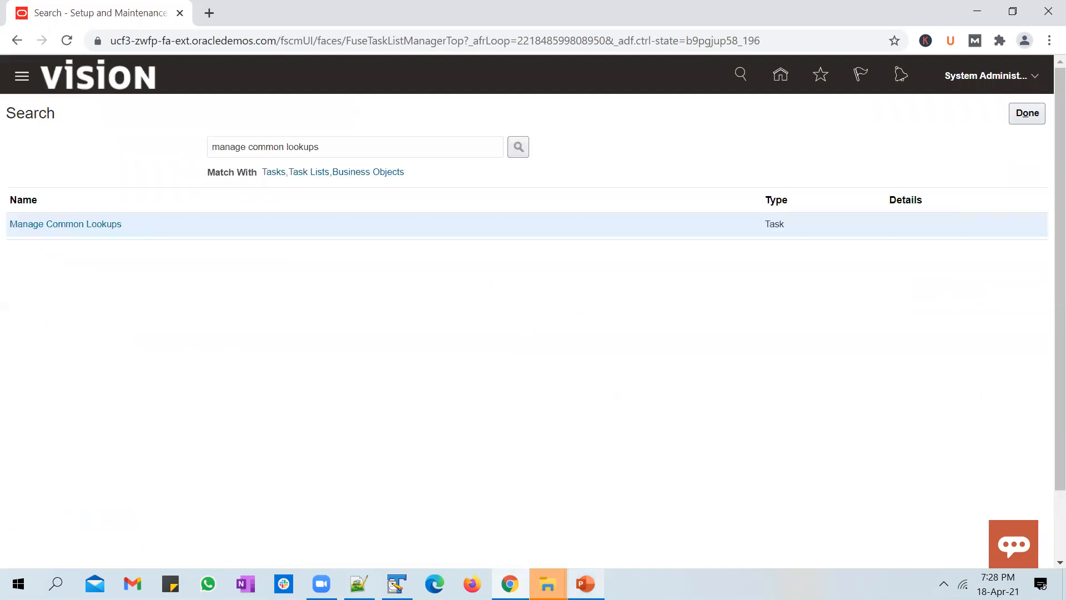
# Search the setup tasks for "manage value sets" and open the Manage Value Sets task.
pyautogui.click(585, 583)
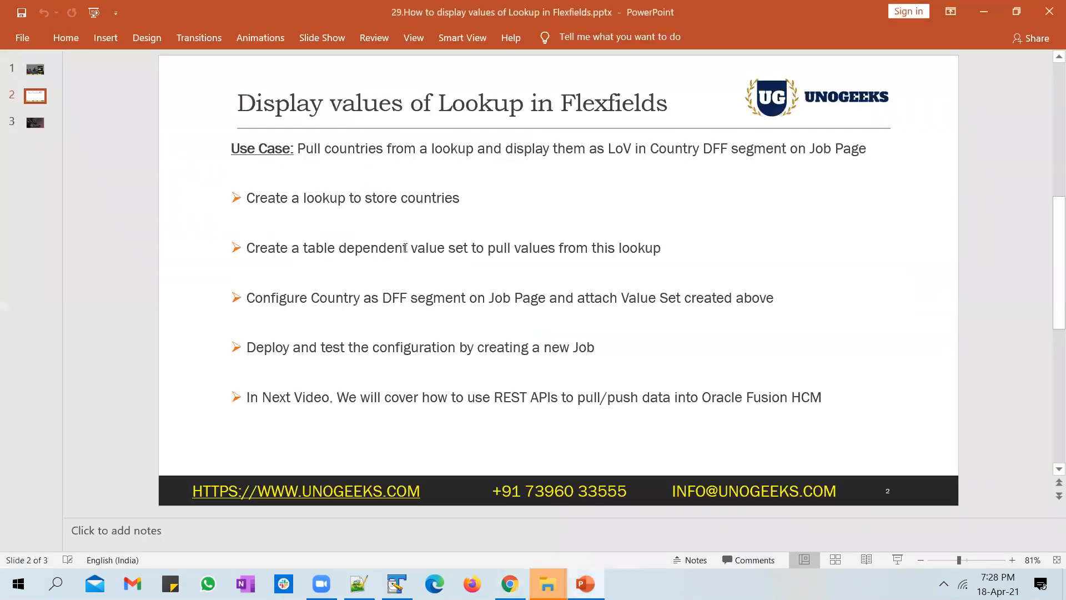
pyautogui.hotkey('alt', 'Tab')
pyautogui.moveTo(249, 147); pyautogui.dragTo(362, 141)
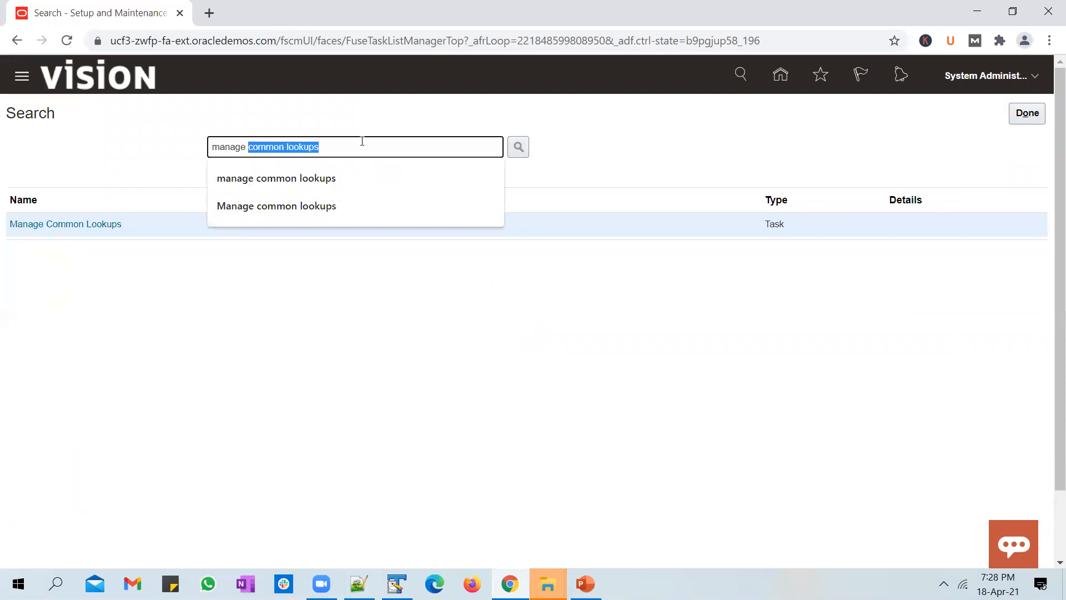
pyautogui.write('value sets')
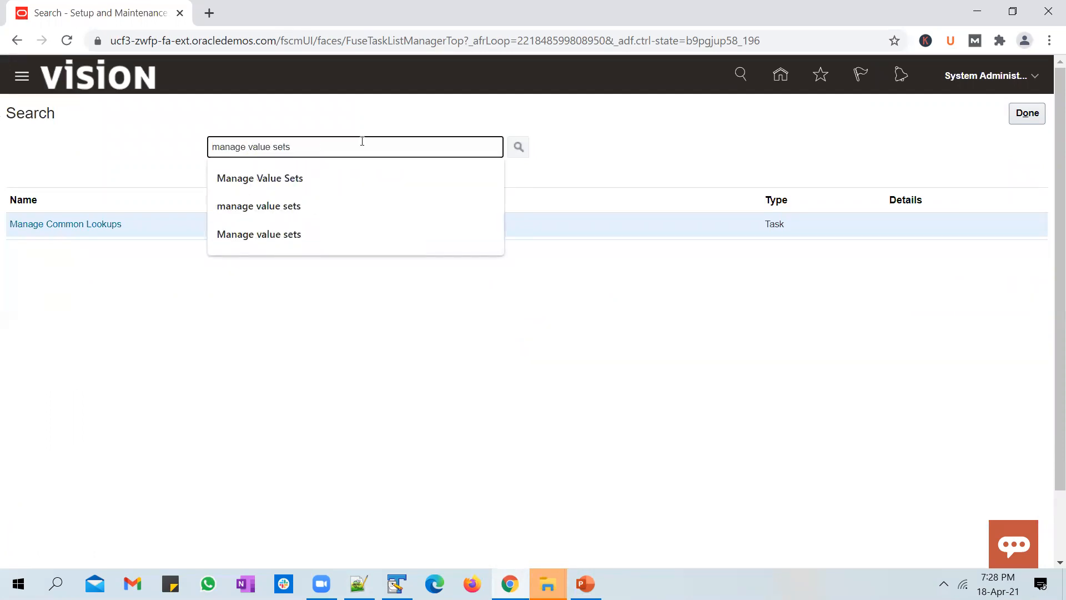
pyautogui.click(70, 224)
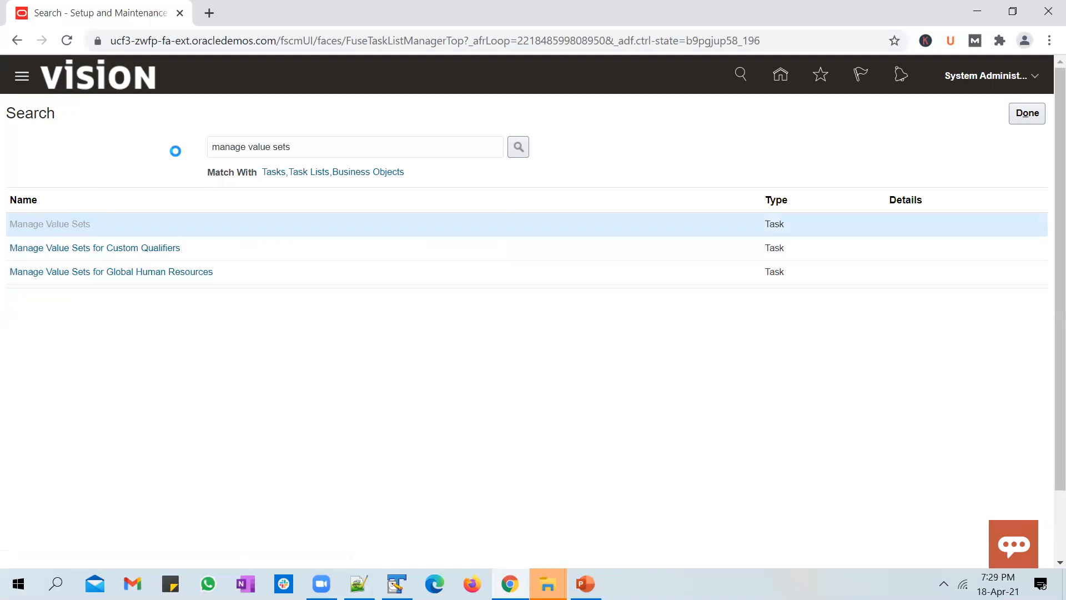
# Start a new value set and enter UNOGEEKS_COUNTRIES_VSET as its value set code.
pyautogui.click(177, 398)
pyautogui.click(190, 148)
pyautogui.write('UNOGEEKS_')
pyautogui.write('LOOKUP')
pyautogui.write('_VALUE_')
pyautogui.press('BackSpace')
pyautogui.press('BackSpace')
pyautogui.press('BackSpace')
pyautogui.press('BackSpace')
pyautogui.press('BackSpace')
pyautogui.press('BackSpace')
pyautogui.press('BackSpace')
pyautogui.press('BackSpace')
pyautogui.press('BackSpace')
pyautogui.write('COUNTR')
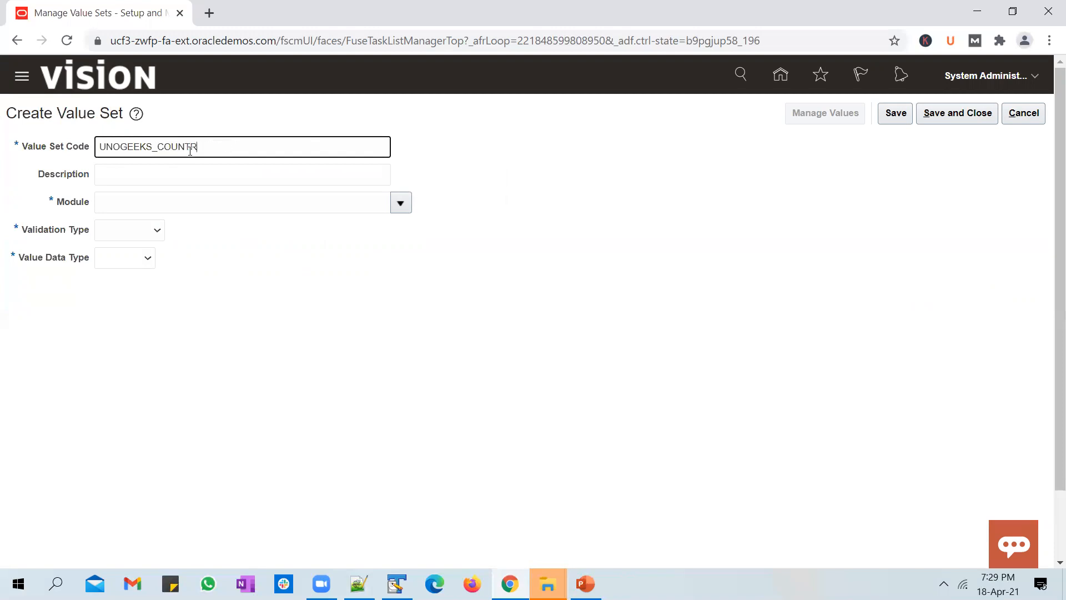
pyautogui.write('IES_VSET')
pyautogui.press('Tab')
pyautogui.press('Tab')
# Search the modules for Application and assign Application Common to the value set.
pyautogui.click(400, 204)
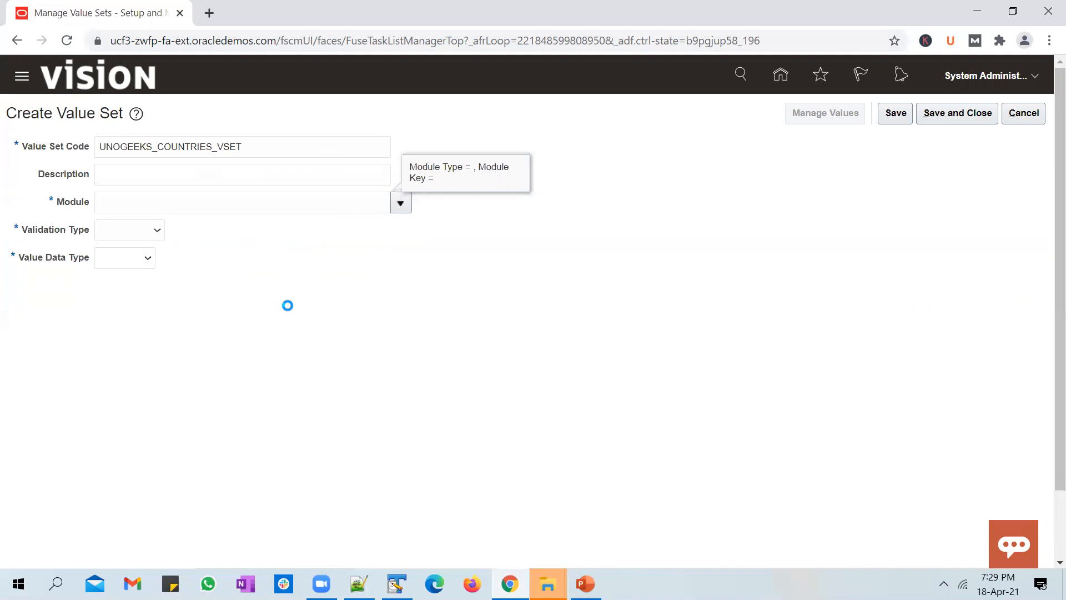
pyautogui.click(126, 451)
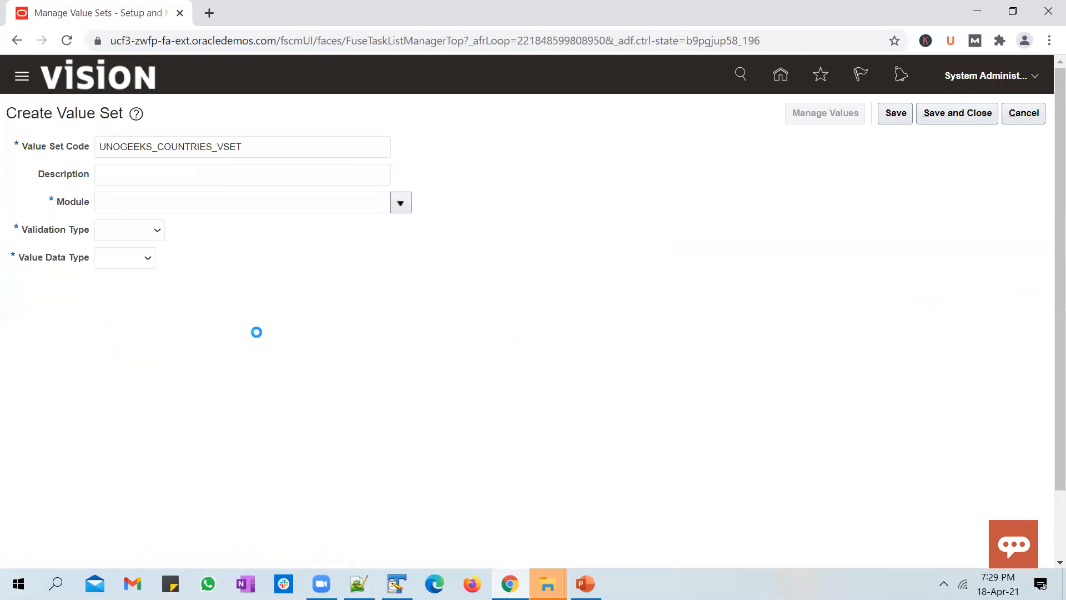
pyautogui.click(380, 291)
pyautogui.write('Application')
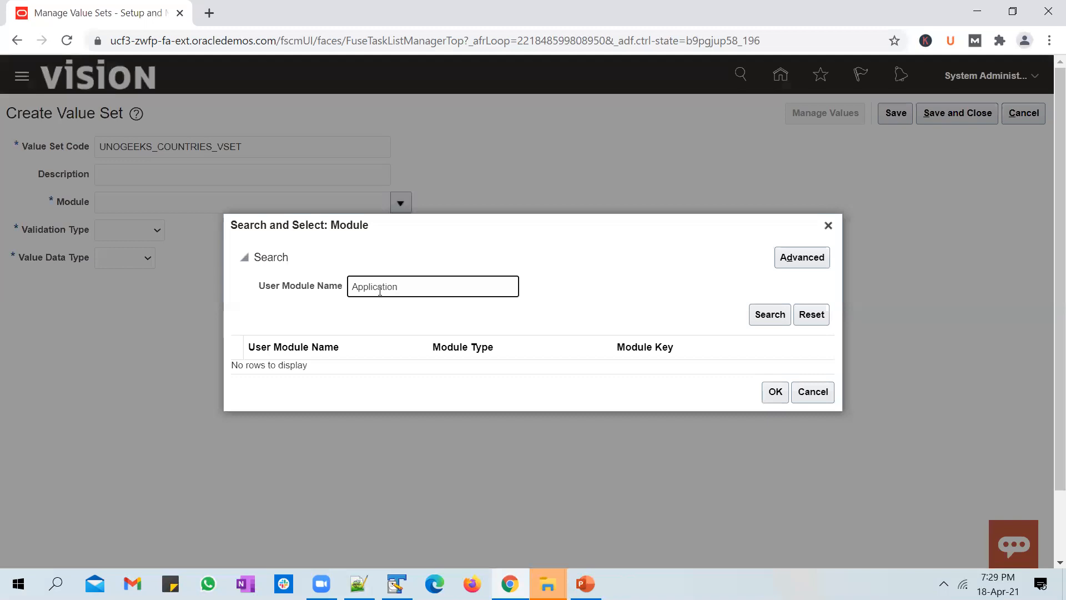
pyautogui.press('Return')
pyautogui.click(467, 274)
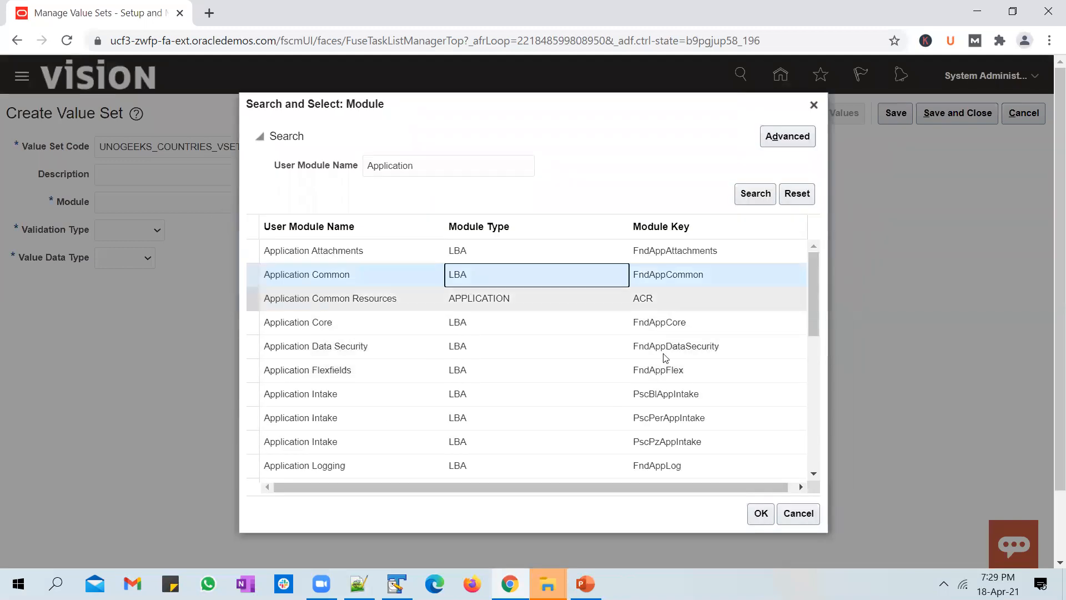
pyautogui.click(759, 515)
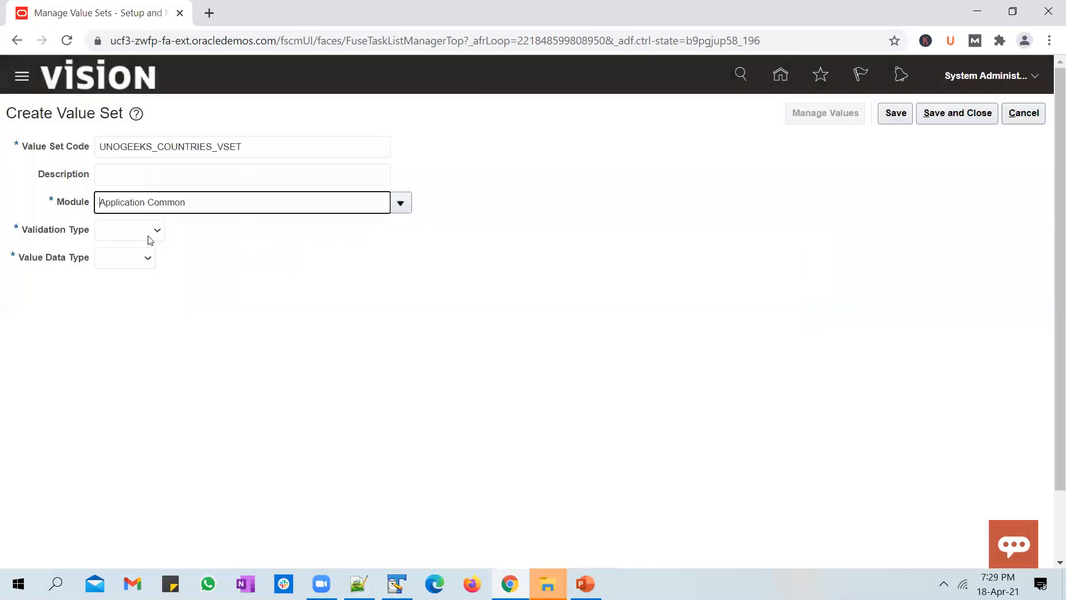
# Set the value set's validation type to Table and its value data type to Character.
pyautogui.click(149, 236)
pyautogui.click(142, 309)
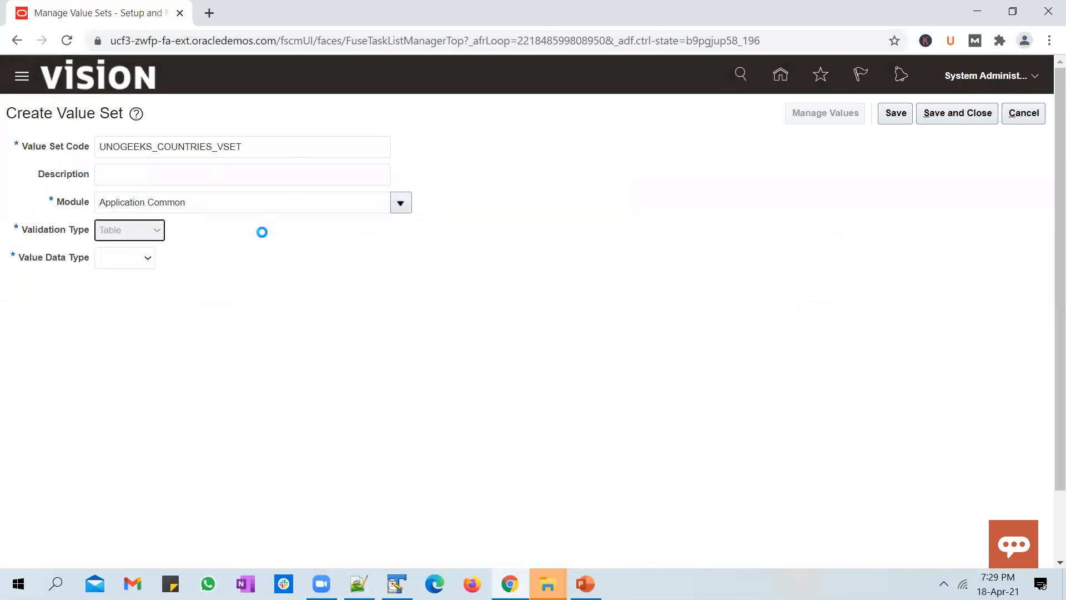
pyautogui.click(196, 258)
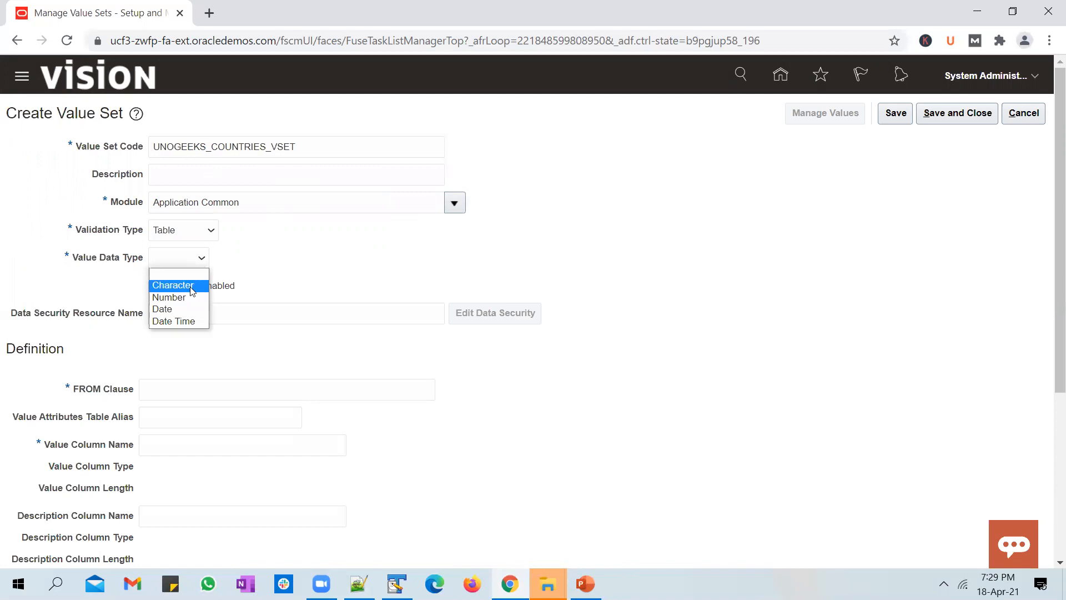
pyautogui.click(192, 291)
# Enter FND_LOOKUP_VALUES as the FROM clause in the value set definition.
pyautogui.scroll(-2, 153, 361)
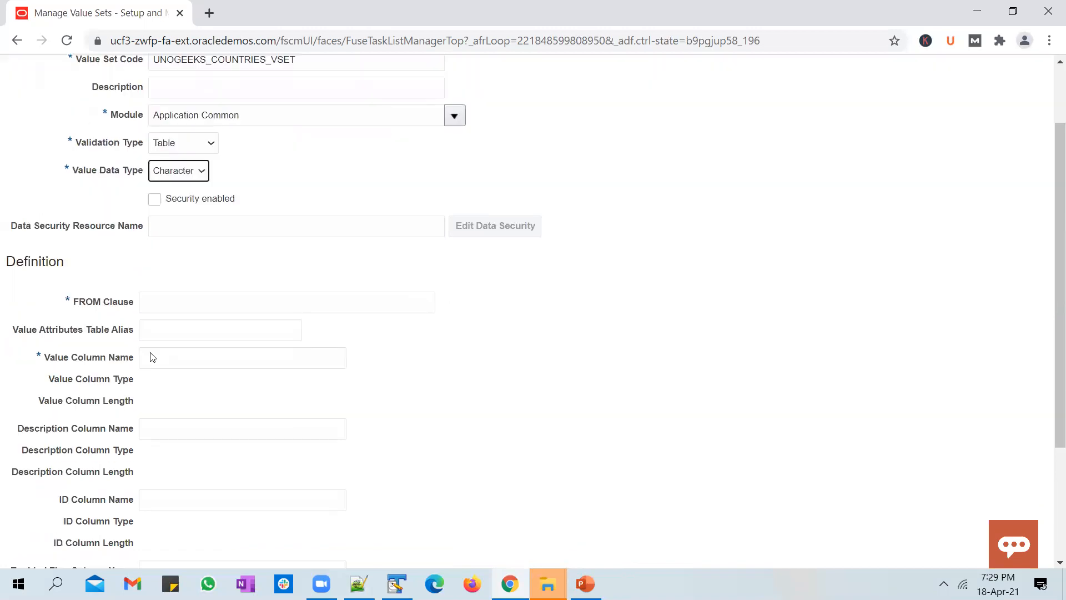
pyautogui.scroll(-1, 153, 358)
pyautogui.click(161, 241)
pyautogui.write('FN')
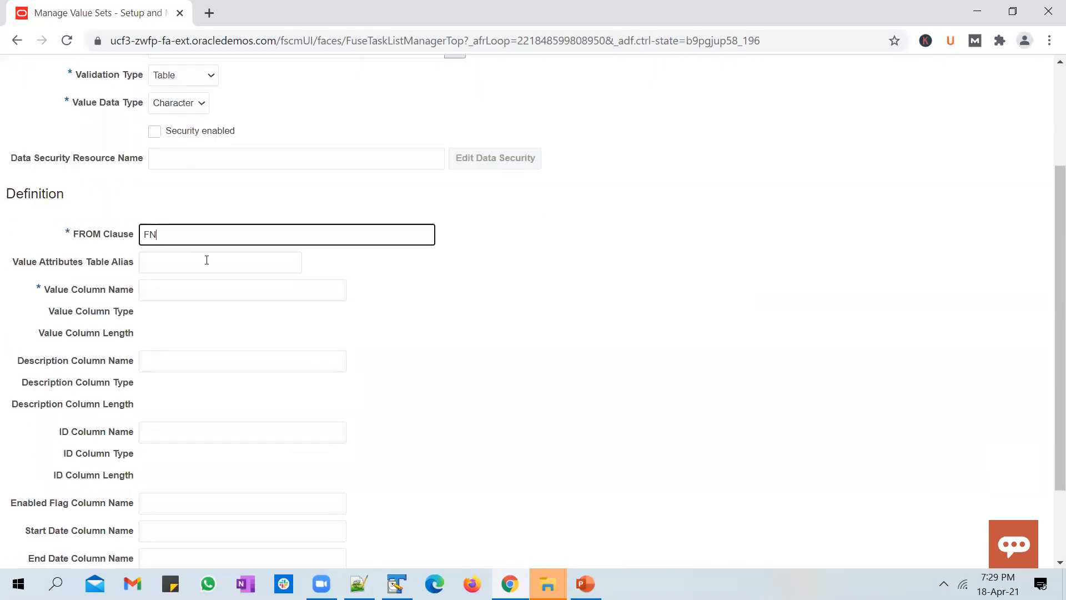
pyautogui.write('D_LOOKUP_VALUES')
pyautogui.click(207, 260)
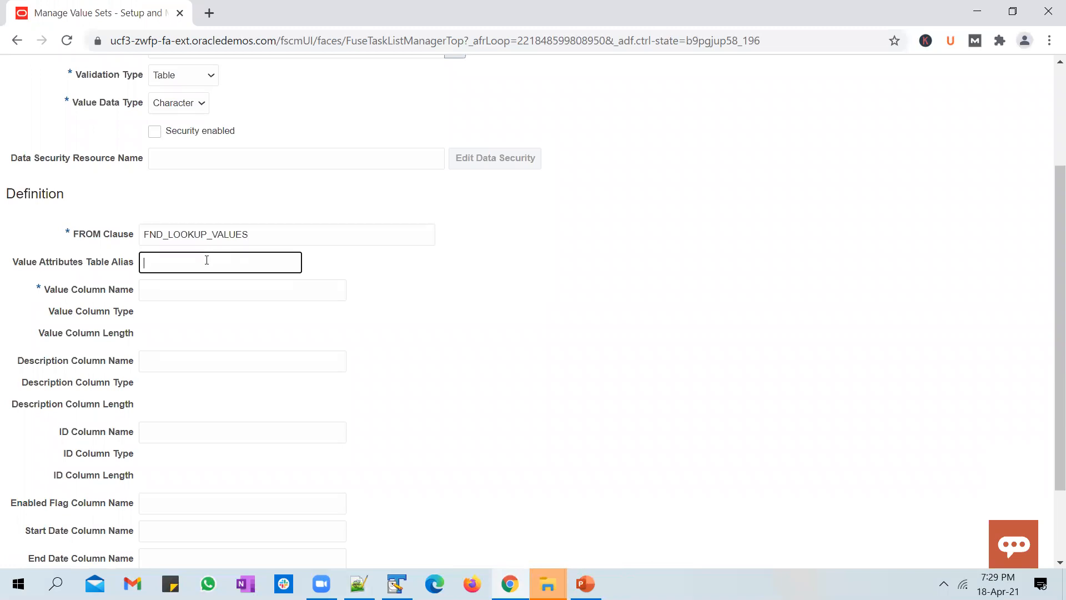
# Enter LOOKUP_CODE as the value column name in the value set definition.
pyautogui.click(193, 293)
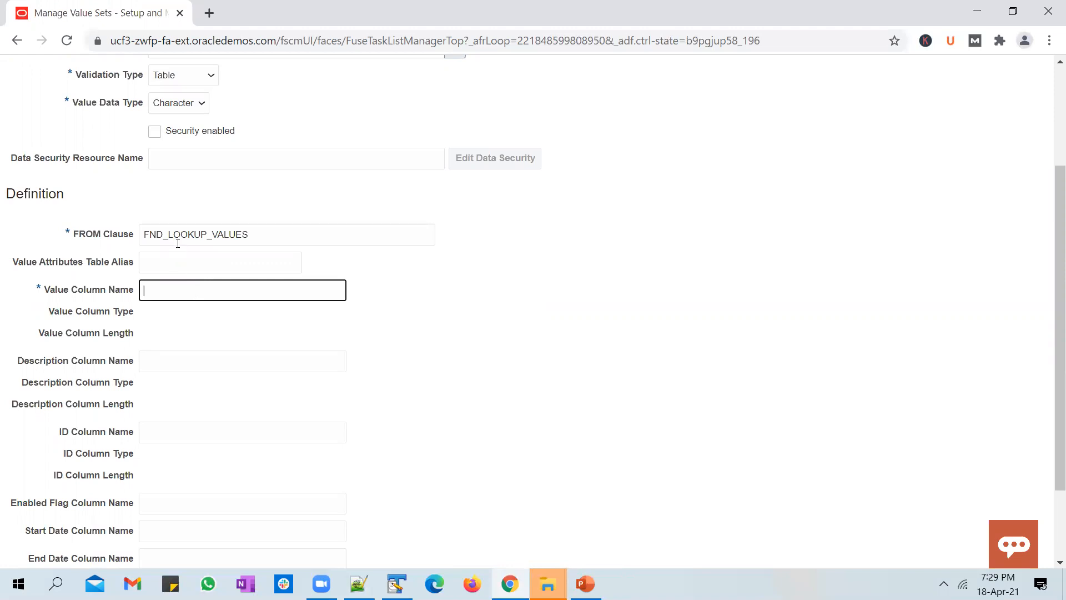
pyautogui.doubleClick(179, 236)
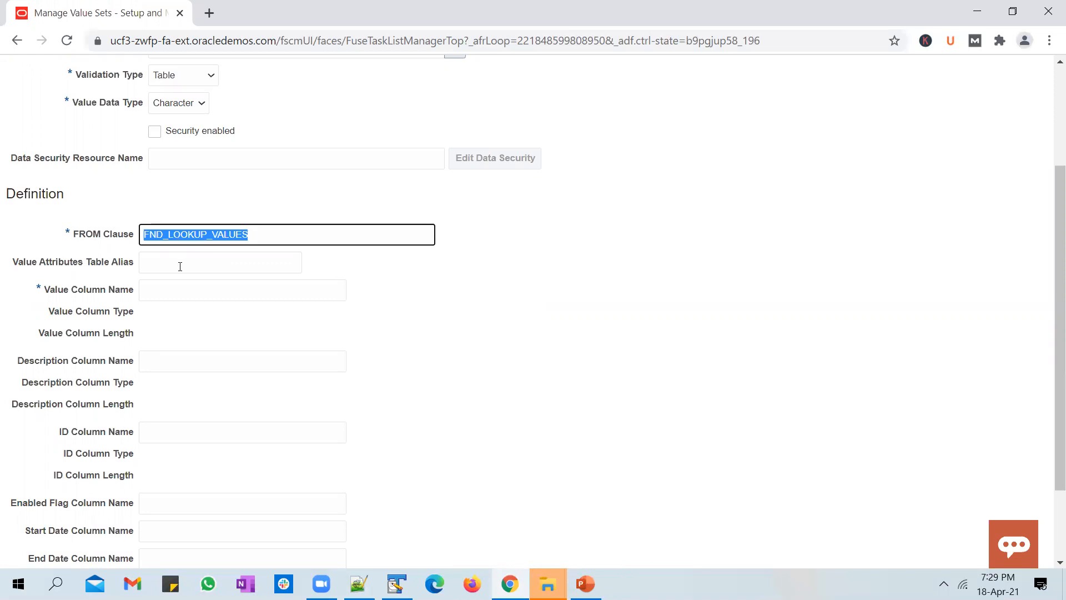
pyautogui.click(184, 286)
pyautogui.write('LOOKUP_CODE')
pyautogui.press('Tab')
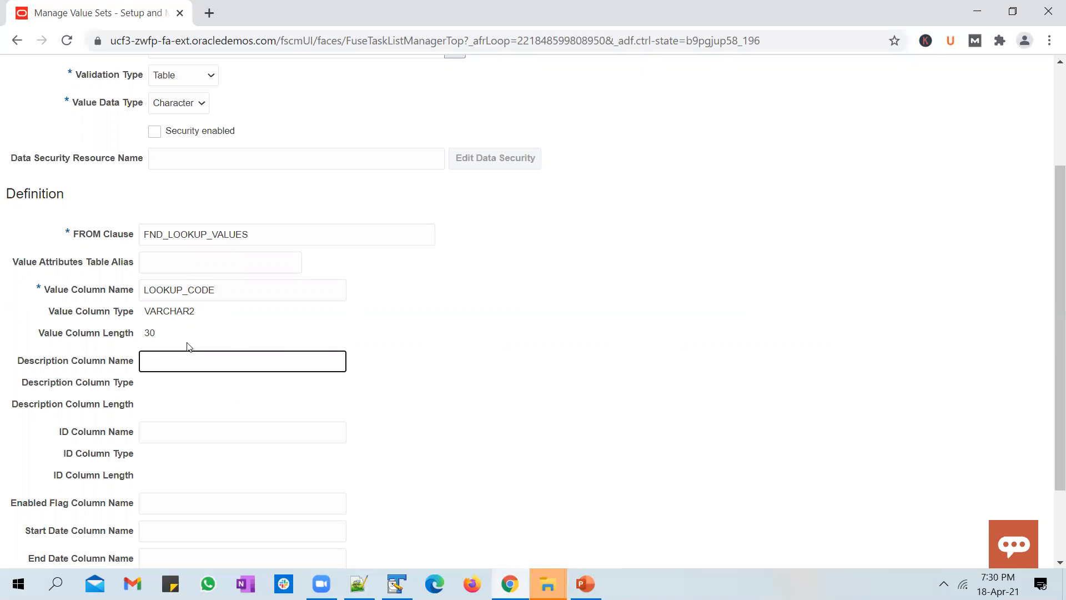
# Save and close the new value set with its WHERE clause left empty, and exit value set management.
pyautogui.scroll(-1, 186, 348)
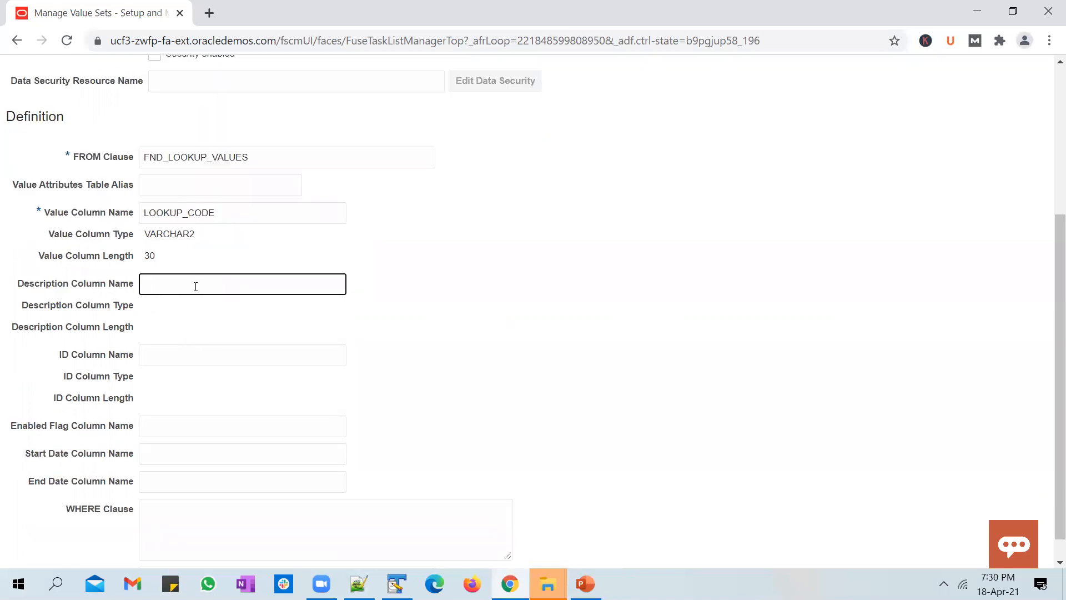
pyautogui.scroll(-1, 185, 361)
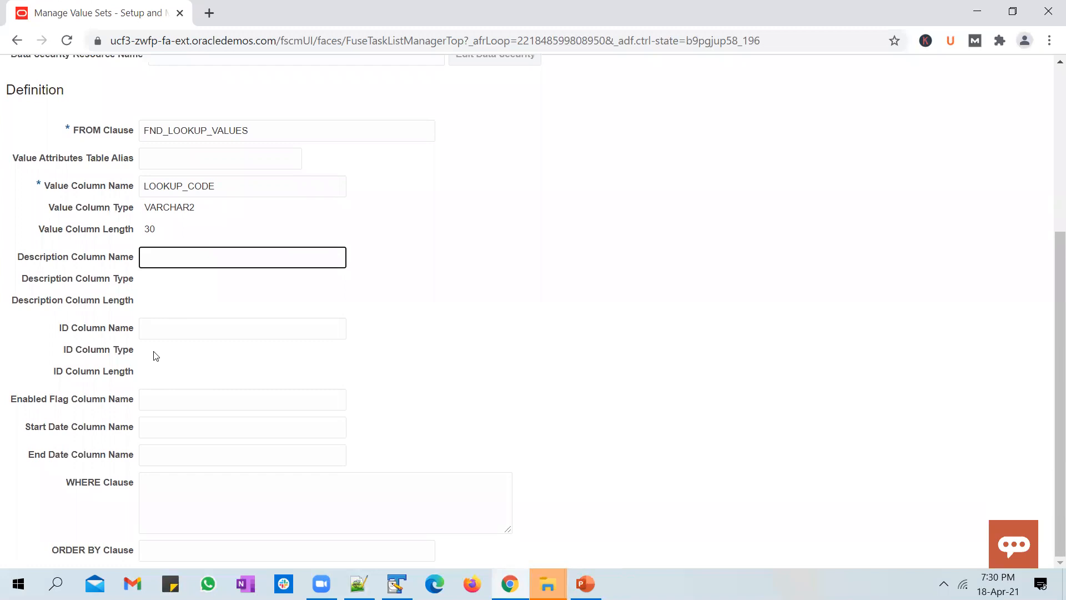
pyautogui.click(190, 483)
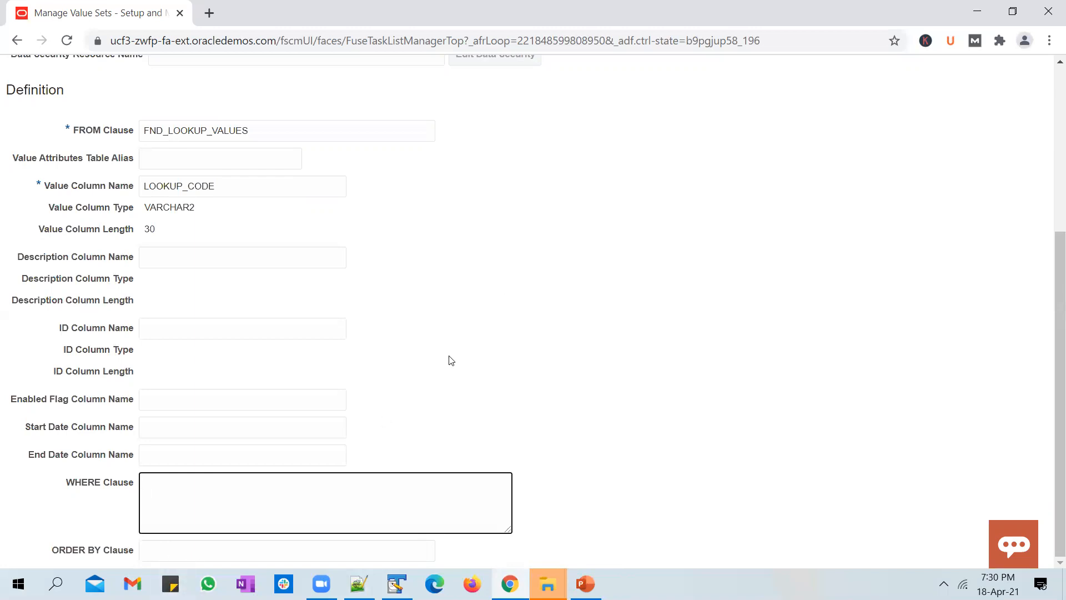
pyautogui.scroll(5, 448, 360)
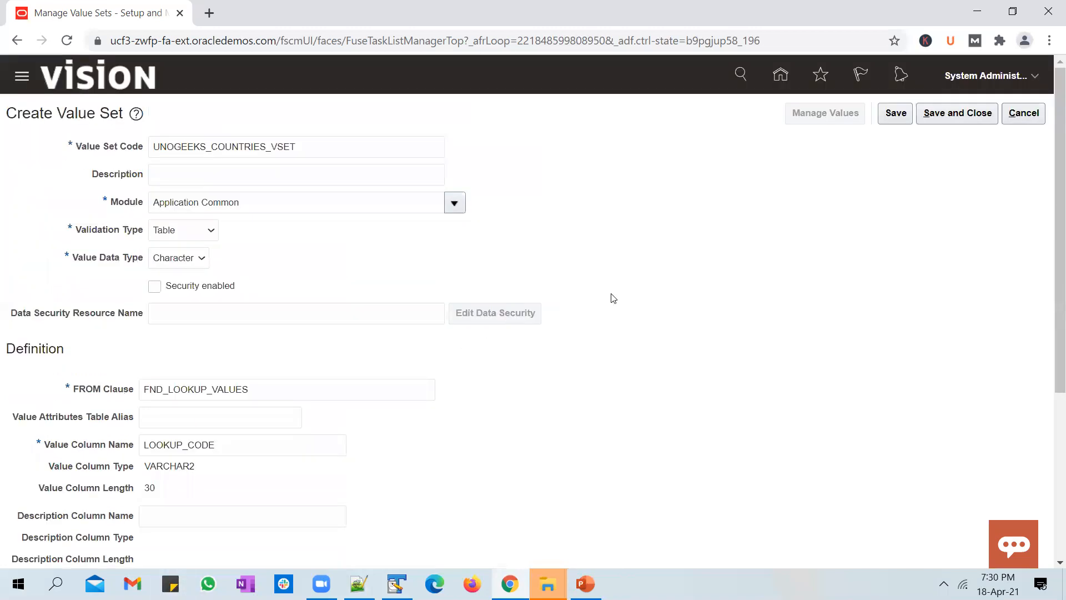
pyautogui.click(949, 113)
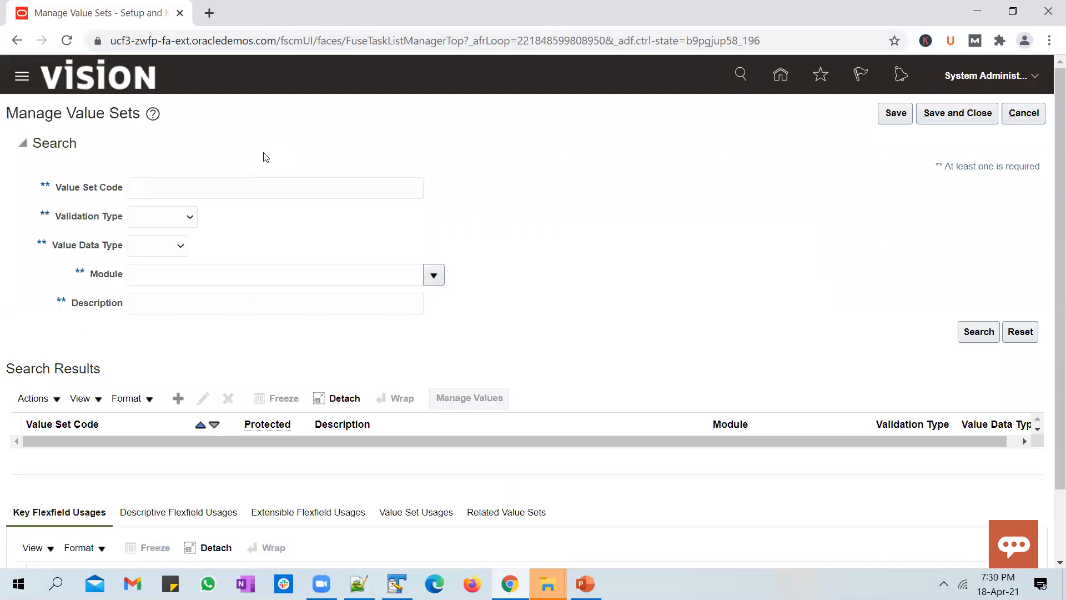
pyautogui.click(957, 112)
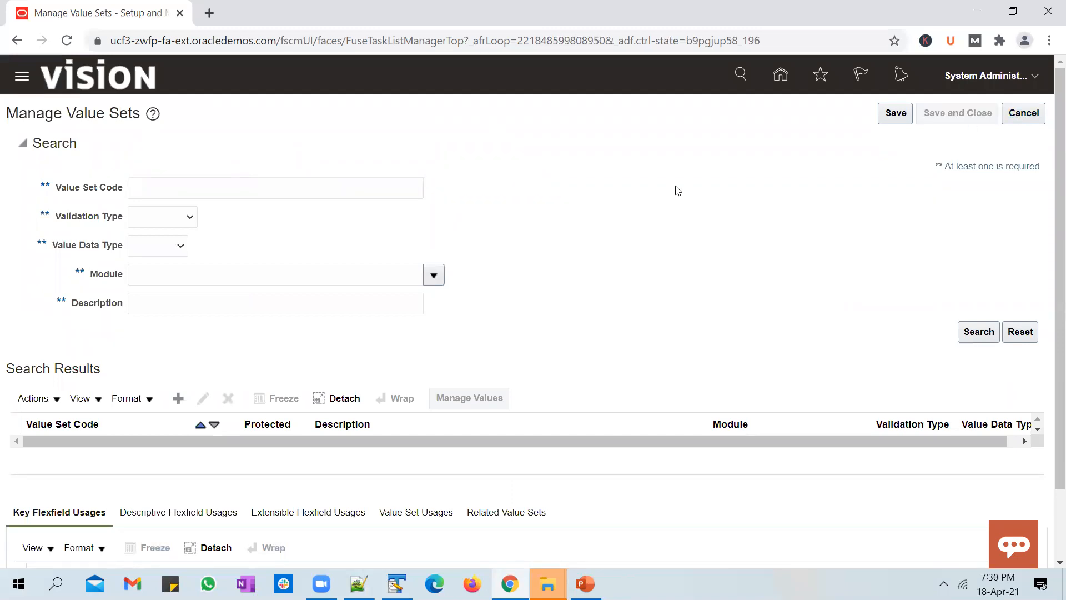
# Search the setup tasks for Manage Descriptive and open the Manage Descriptive Flexfields task.
pyautogui.moveTo(249, 147); pyautogui.dragTo(341, 141)
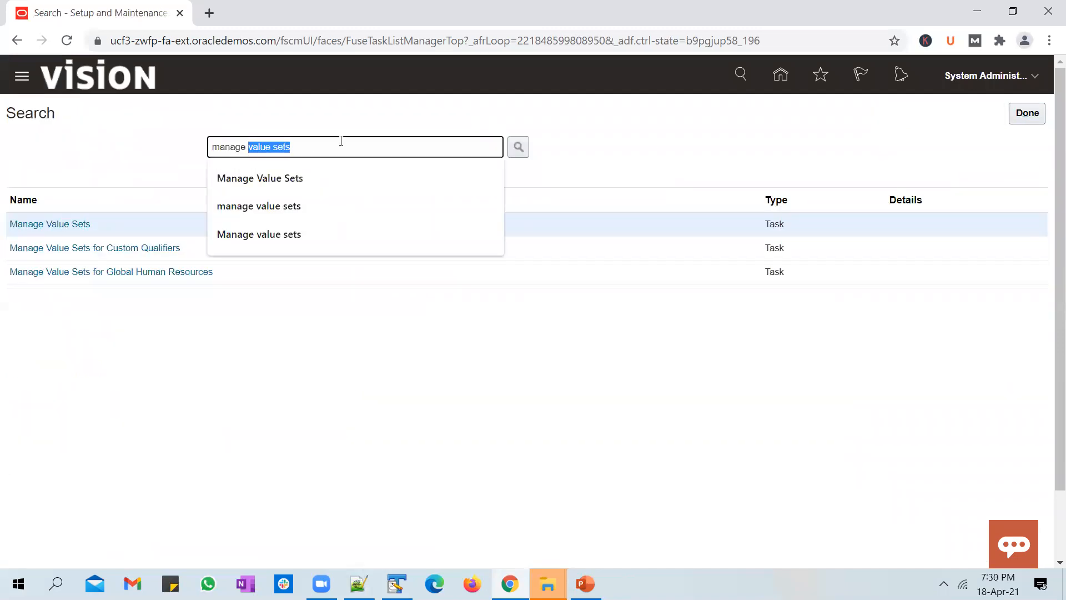
pyautogui.write('dessc')
pyautogui.press('BackSpace')
pyautogui.press('Down')
pyautogui.press('Return')
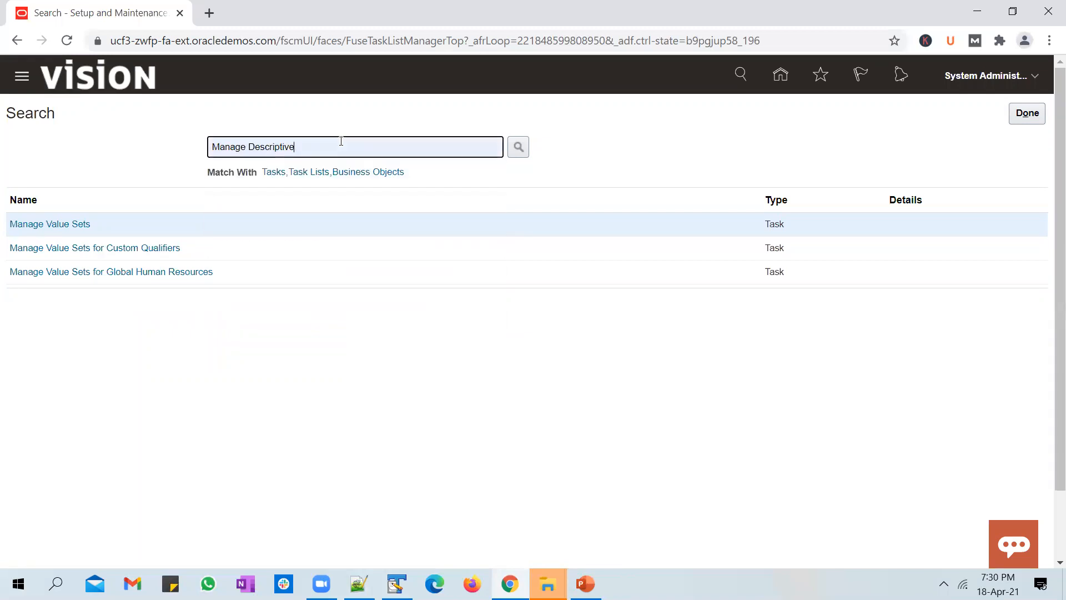
pyautogui.click(518, 148)
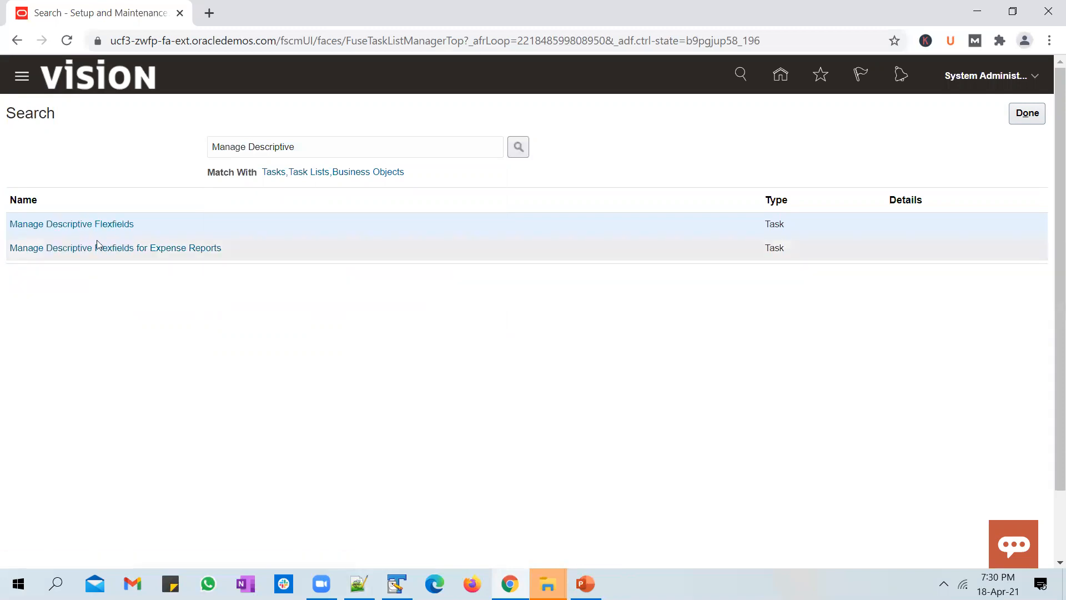
pyautogui.click(98, 224)
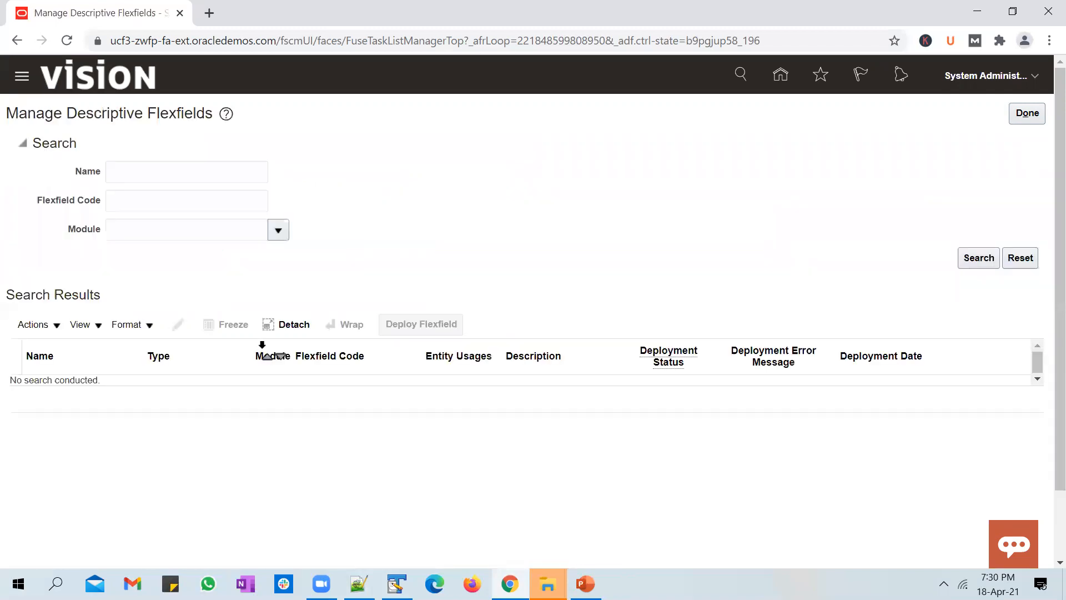
# Search the descriptive flexfields by the name Job and open Job Attributes for editing.
pyautogui.click(178, 170)
pyautogui.write('Job')
pyautogui.press('Return')
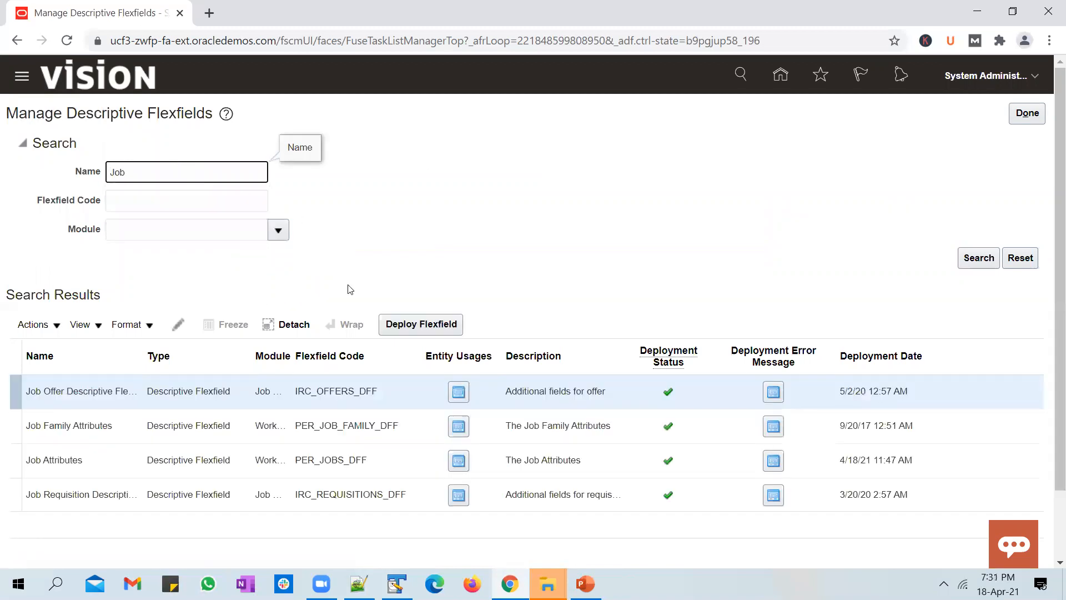
pyautogui.click(197, 460)
pyautogui.click(178, 326)
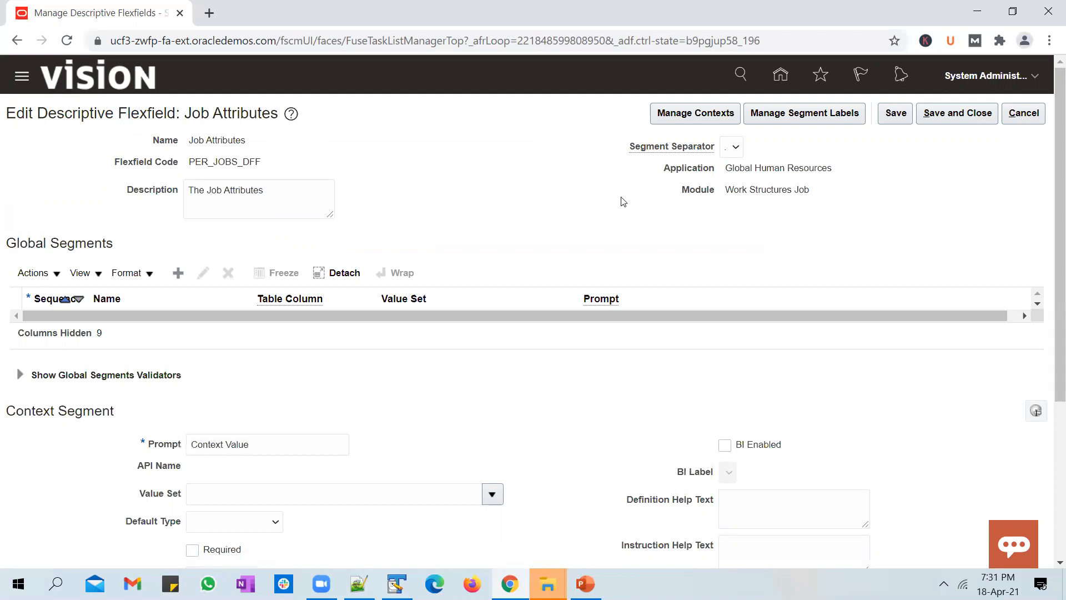
# Create and save a context for the Job Attributes flexfield with UGDFF as its display name and context code.
pyautogui.click(691, 117)
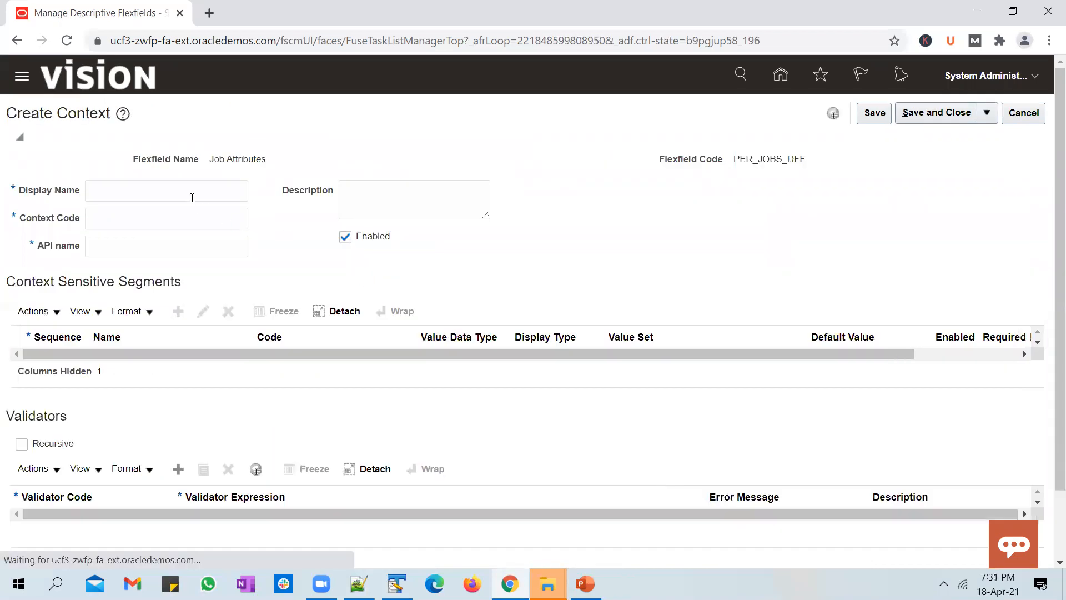
pyautogui.click(187, 189)
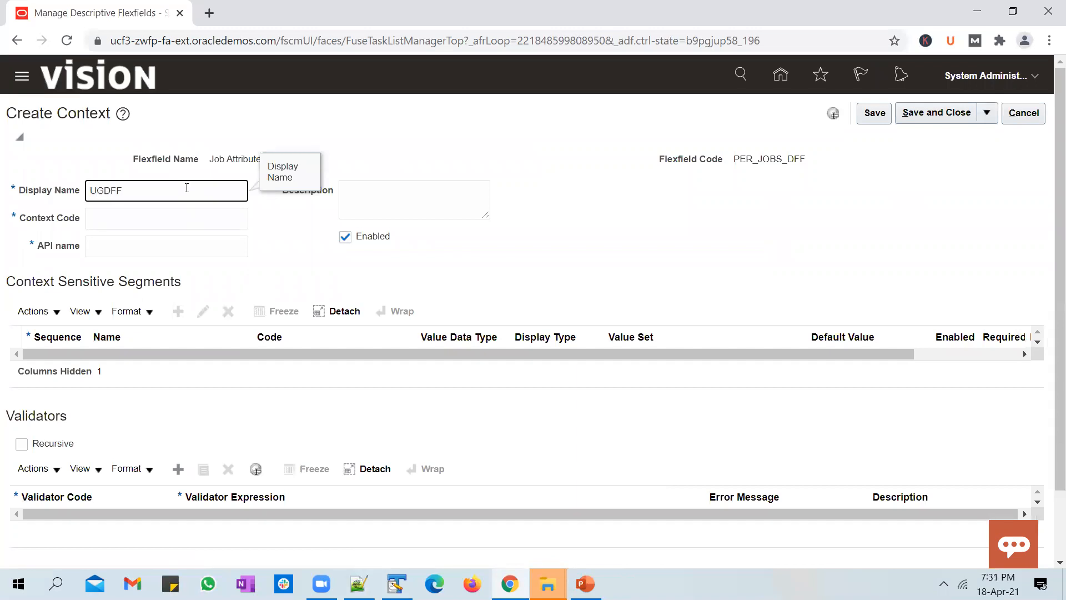
pyautogui.press('Tab')
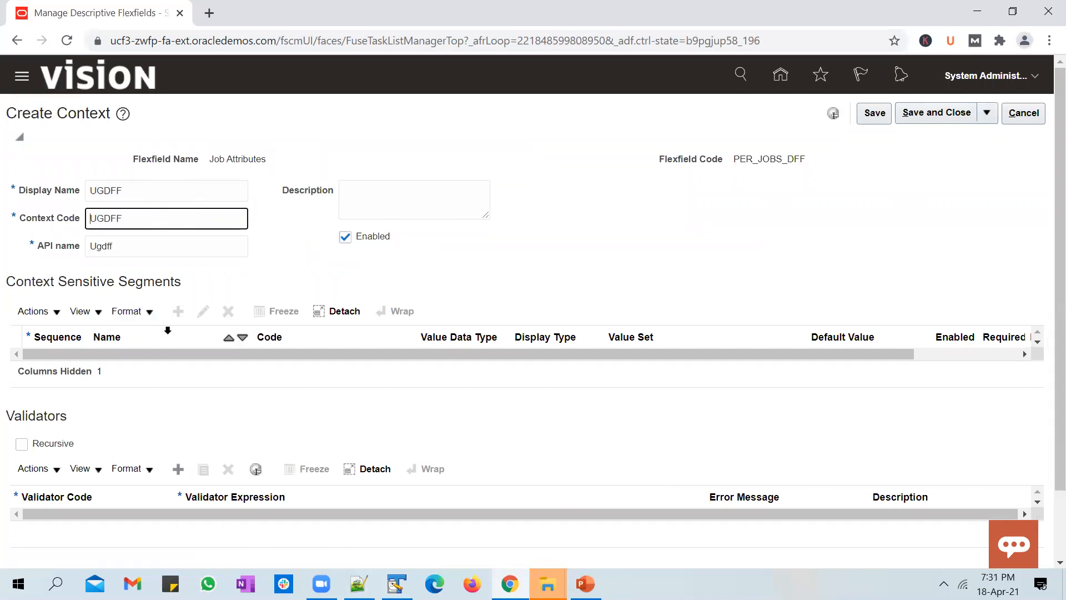
pyautogui.click(874, 113)
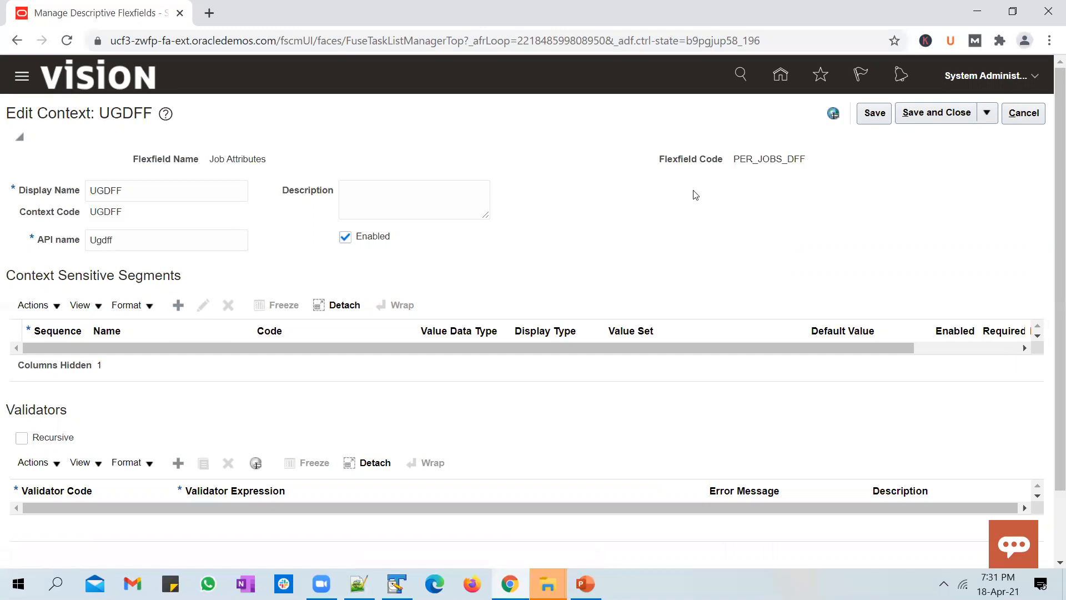
pyautogui.click(875, 113)
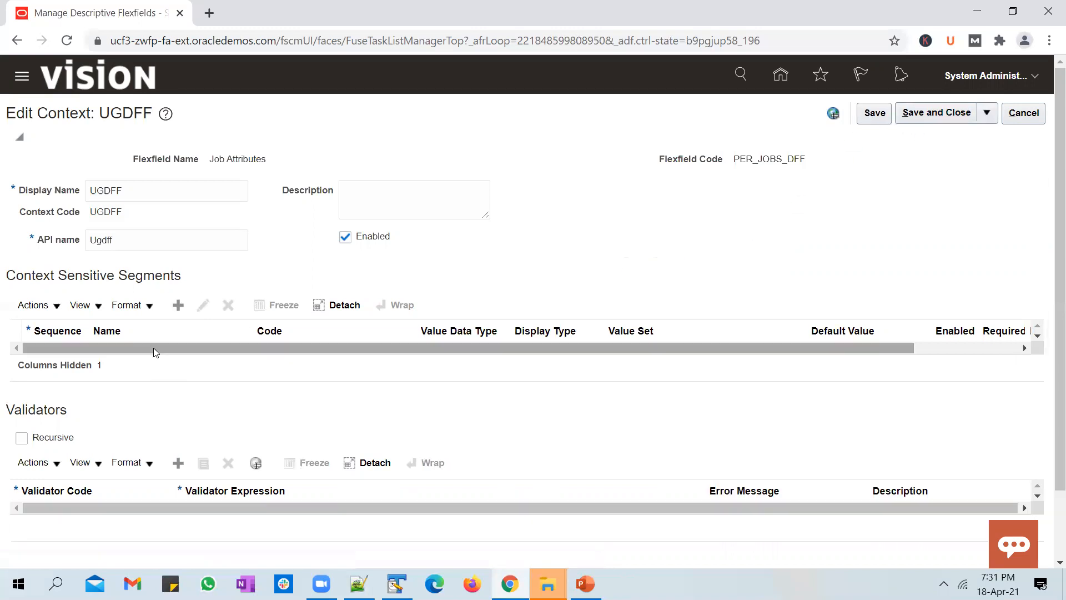
# Name the new context-sensitive segment COUNTRY and set its data type to Character.
pyautogui.click(242, 214)
pyautogui.write('COUNTRY')
pyautogui.press('Tab')
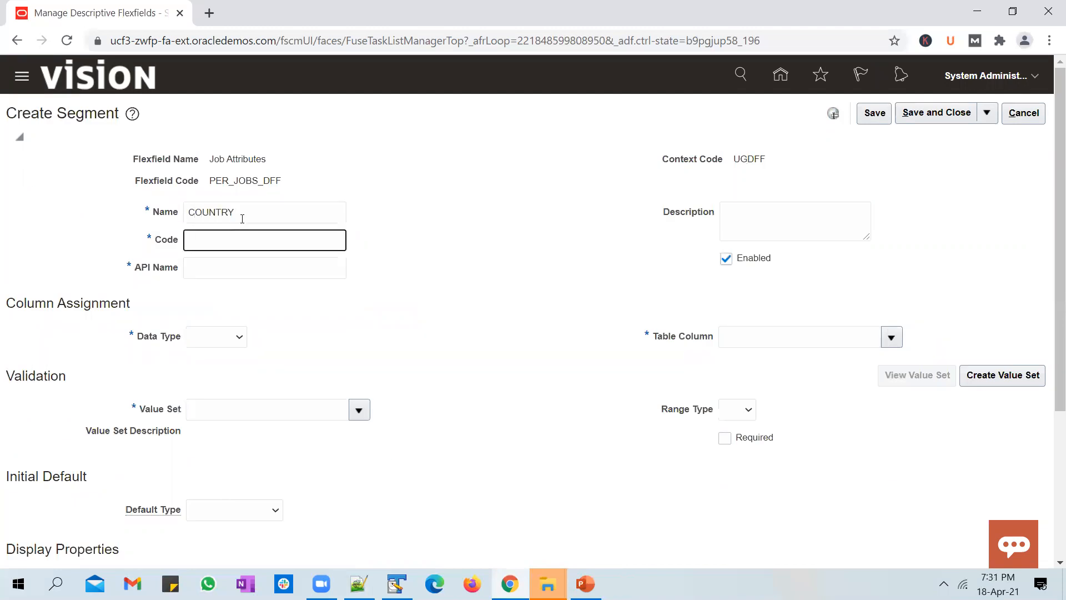
pyautogui.click(230, 339)
pyautogui.click(214, 363)
# Search the value sets for UNOGEEKS_COUNTRIES and assign UNOGEEKS_COUNTRIES_VSET to the COUNTRY segment.
pyautogui.click(305, 415)
pyautogui.click(359, 412)
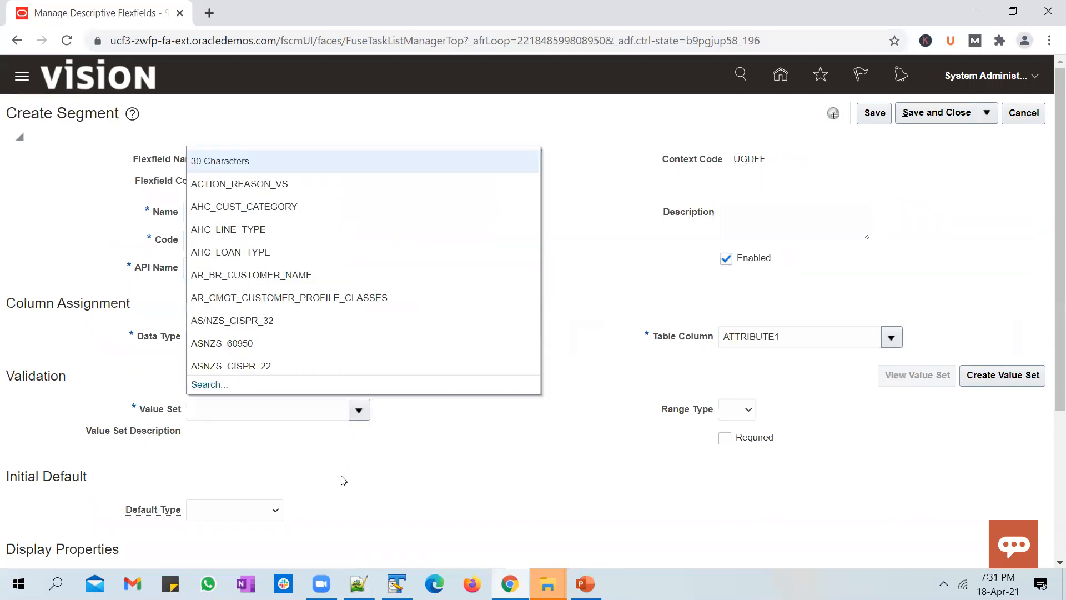
pyautogui.click(225, 387)
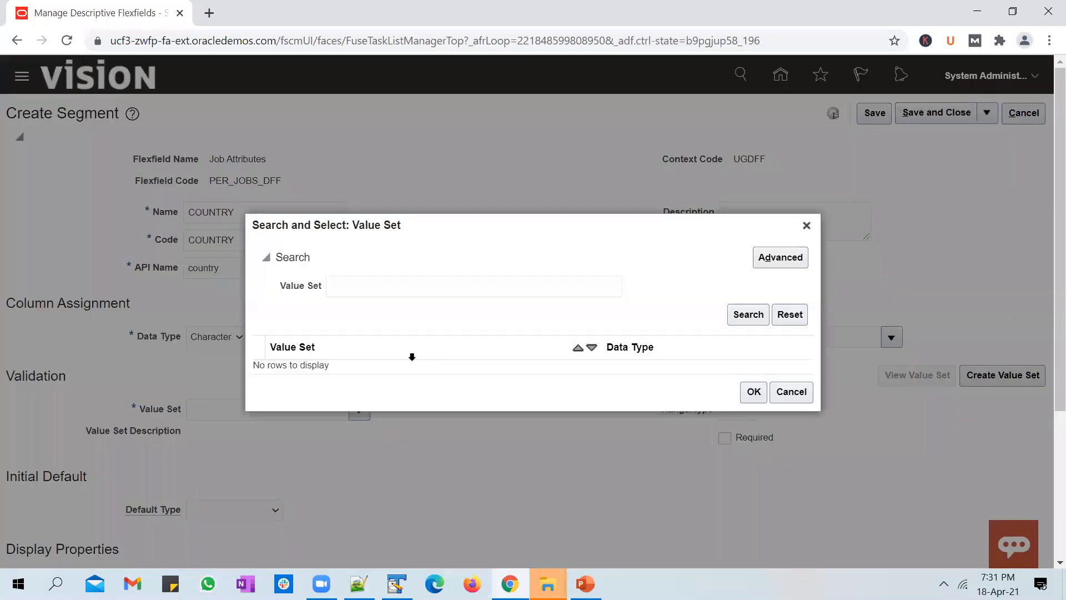
pyautogui.click(405, 286)
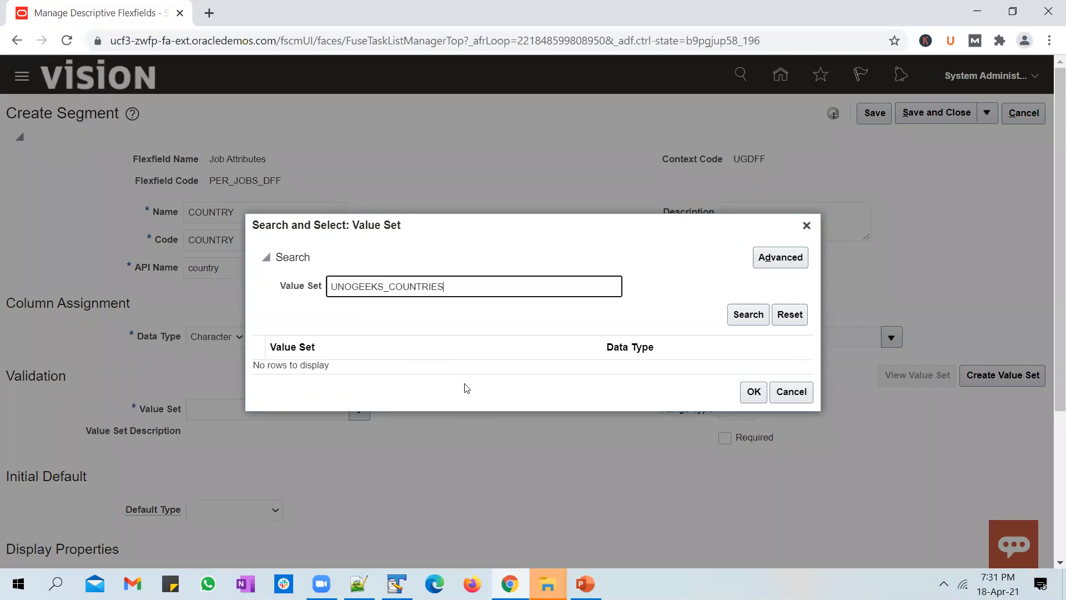
pyautogui.click(738, 319)
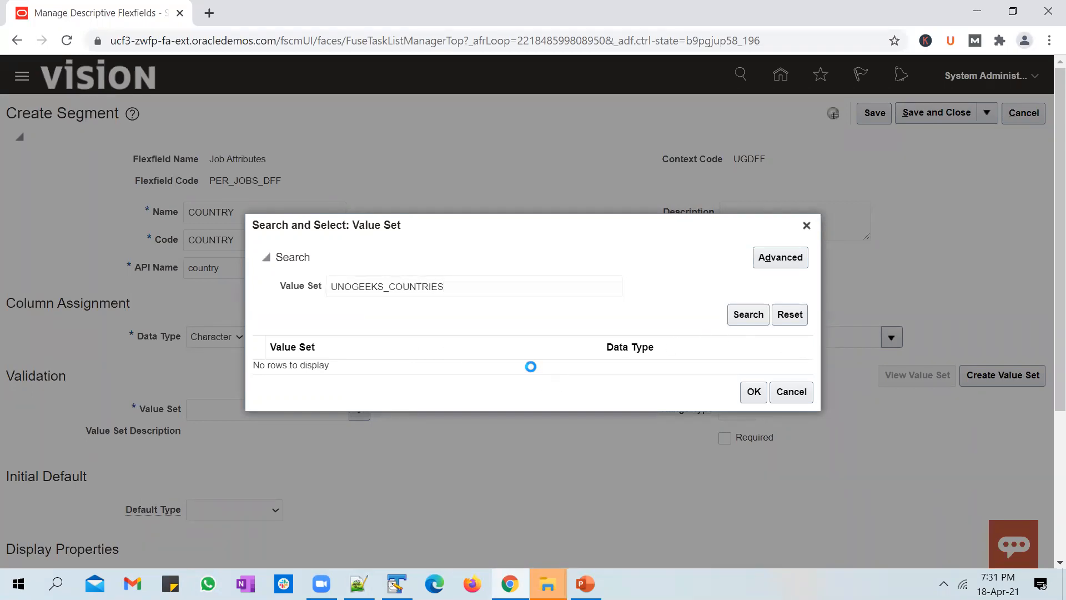
pyautogui.click(531, 366)
pyautogui.click(743, 404)
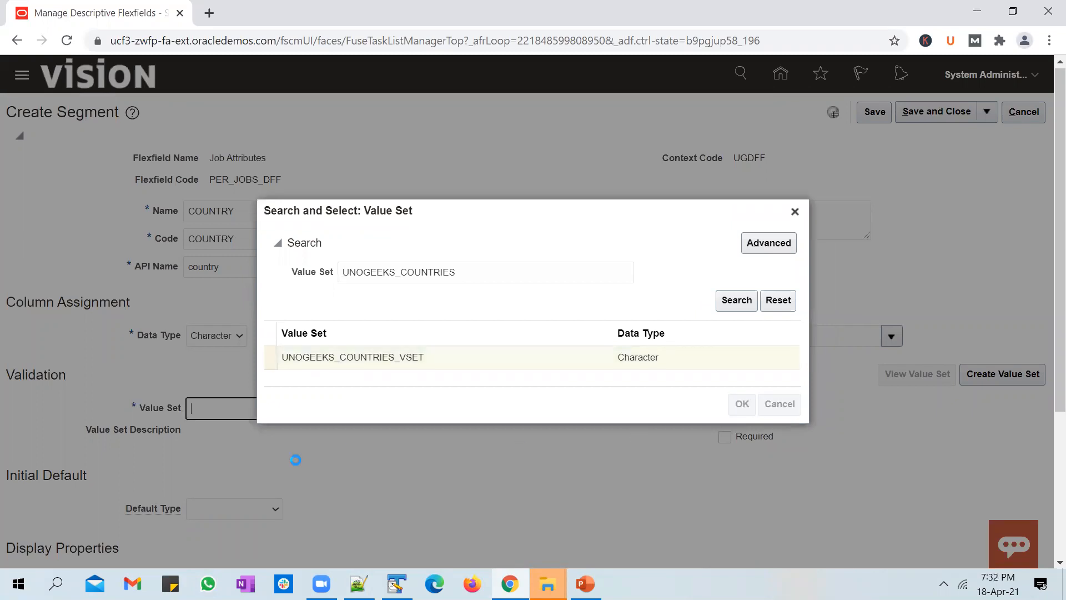
# Set the COUNTRY segment's display size to 10, then save and close the segment.
pyautogui.scroll(-4, 295, 460)
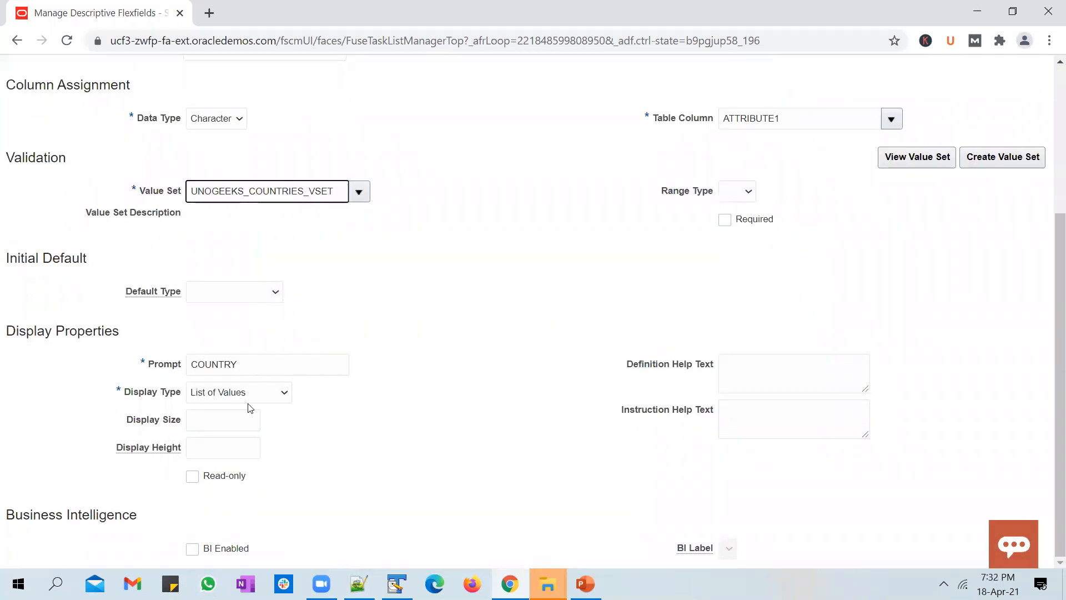
pyautogui.click(231, 418)
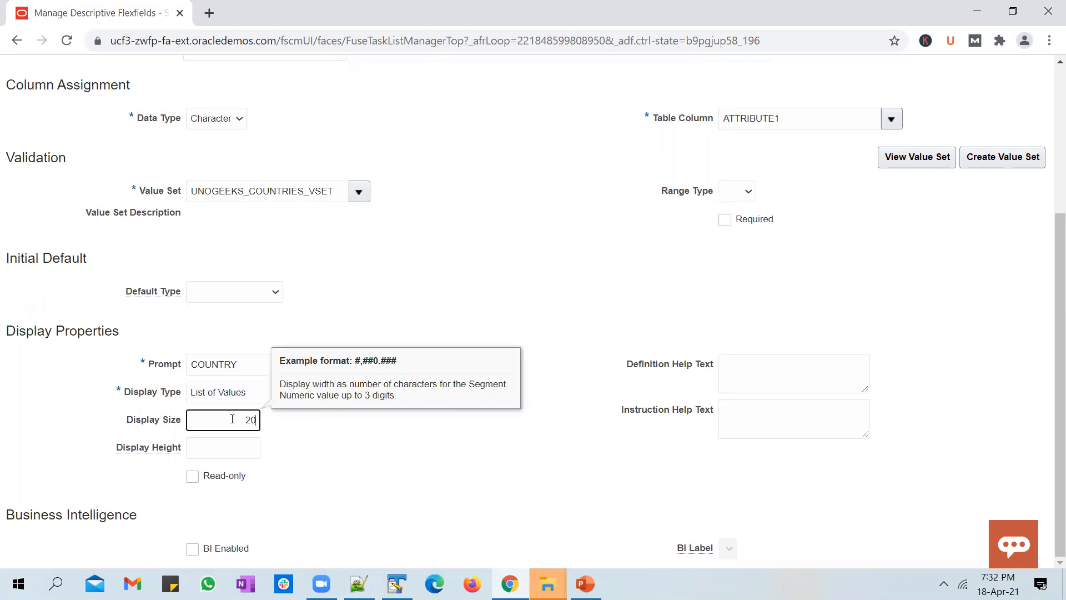
pyautogui.press('Tab')
pyautogui.hotkey('shift', 'Tab')
pyautogui.write('10')
pyautogui.press('Tab')
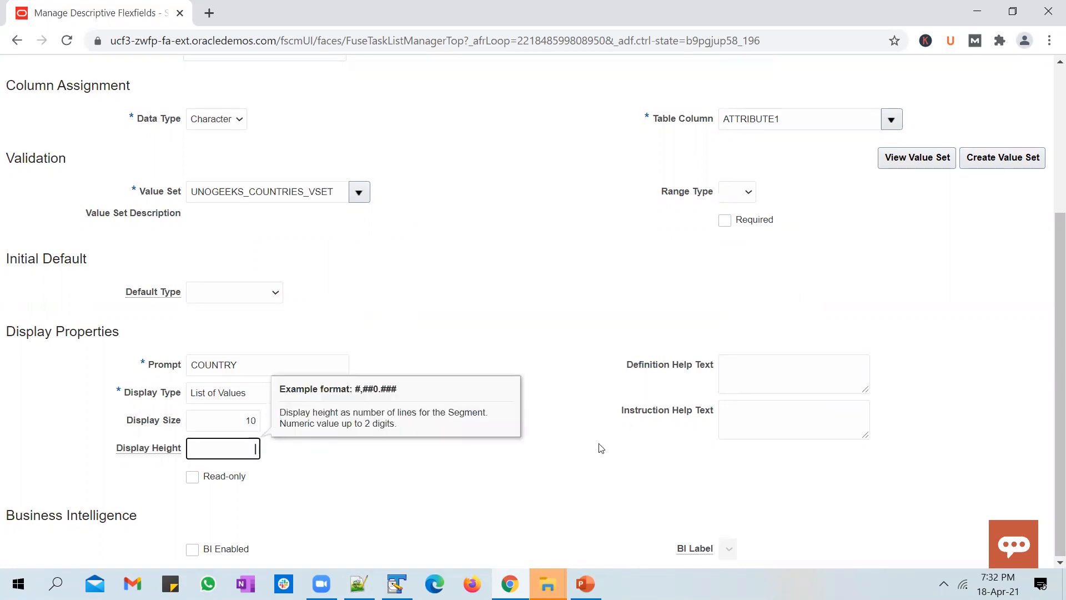
pyautogui.scroll(4, 602, 446)
pyautogui.click(951, 114)
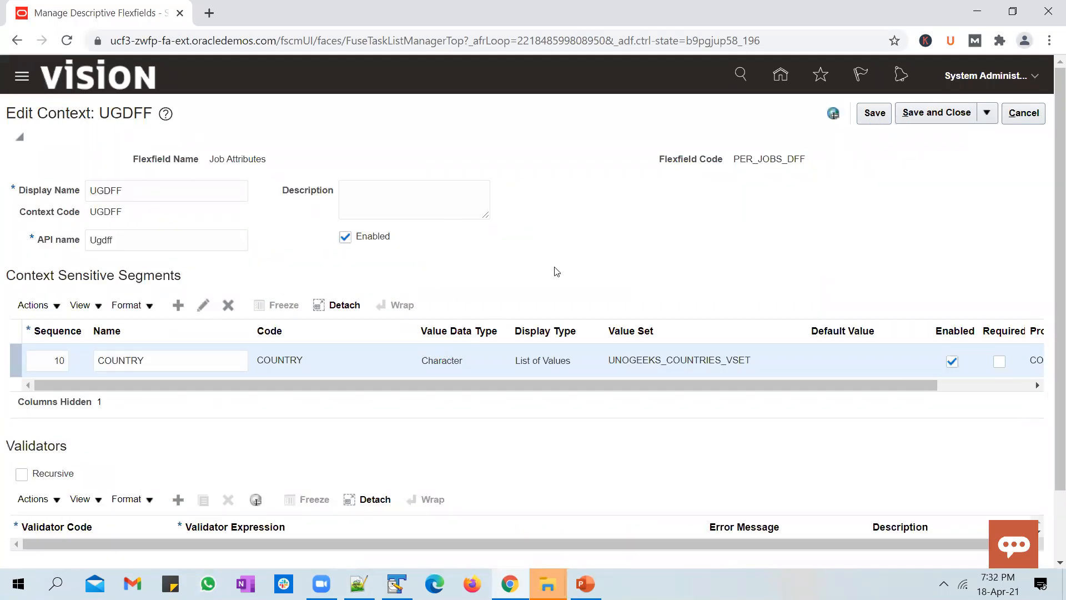
# Save and close the UGDFF context and the flexfield's context list, and deploy the Job Attributes flexfield.
pyautogui.click(905, 116)
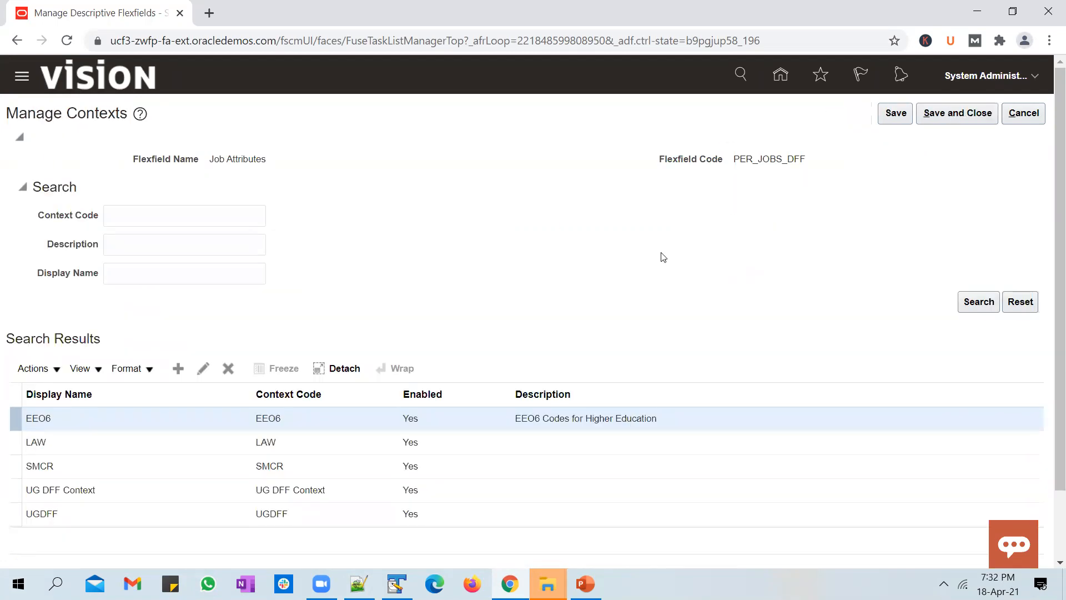
pyautogui.click(956, 113)
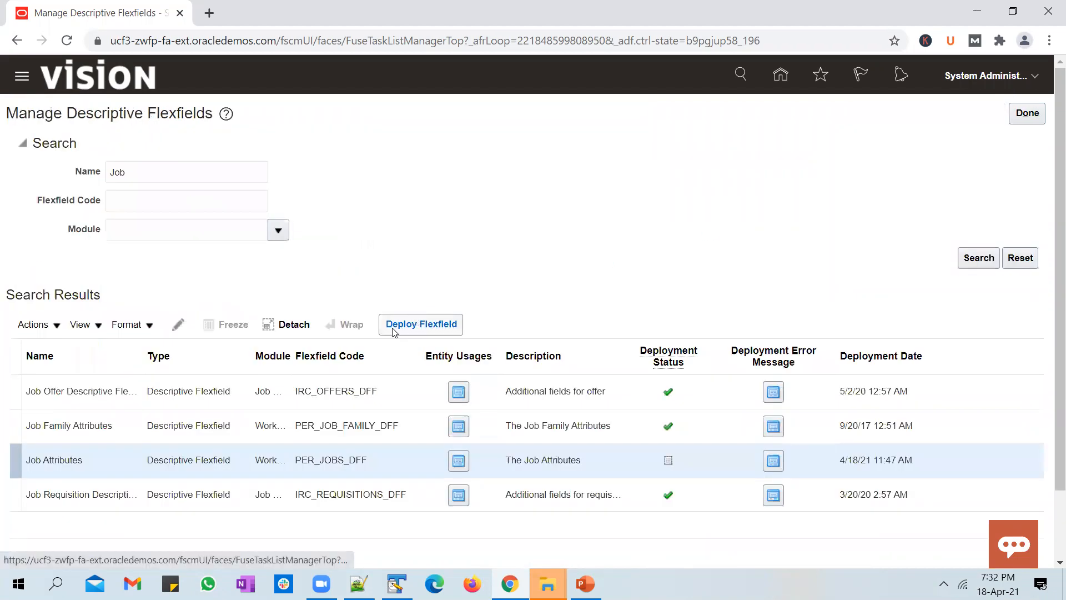
pyautogui.click(406, 332)
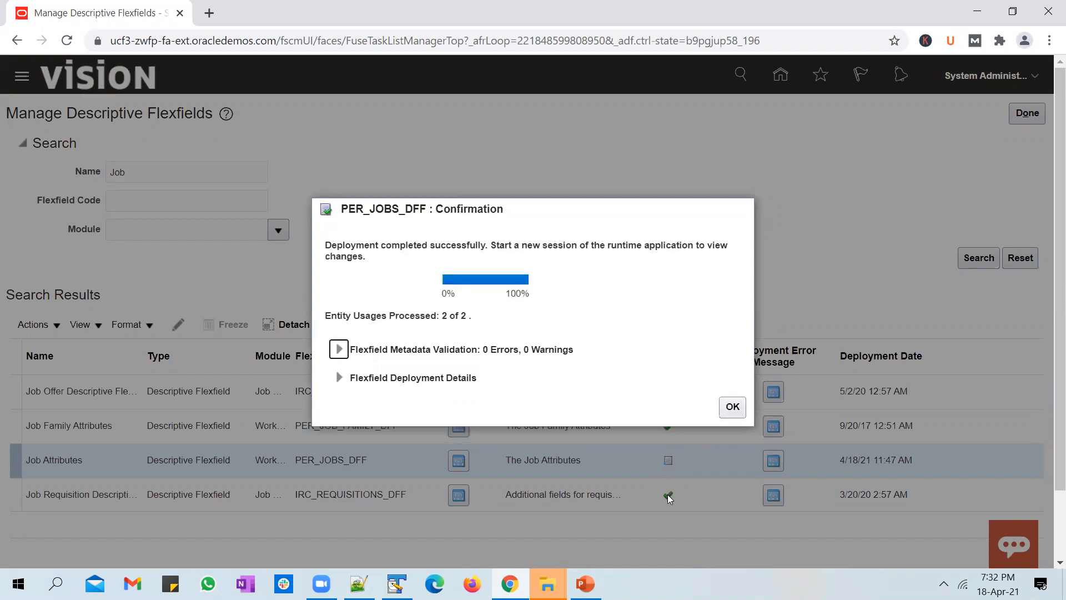
pyautogui.click(732, 407)
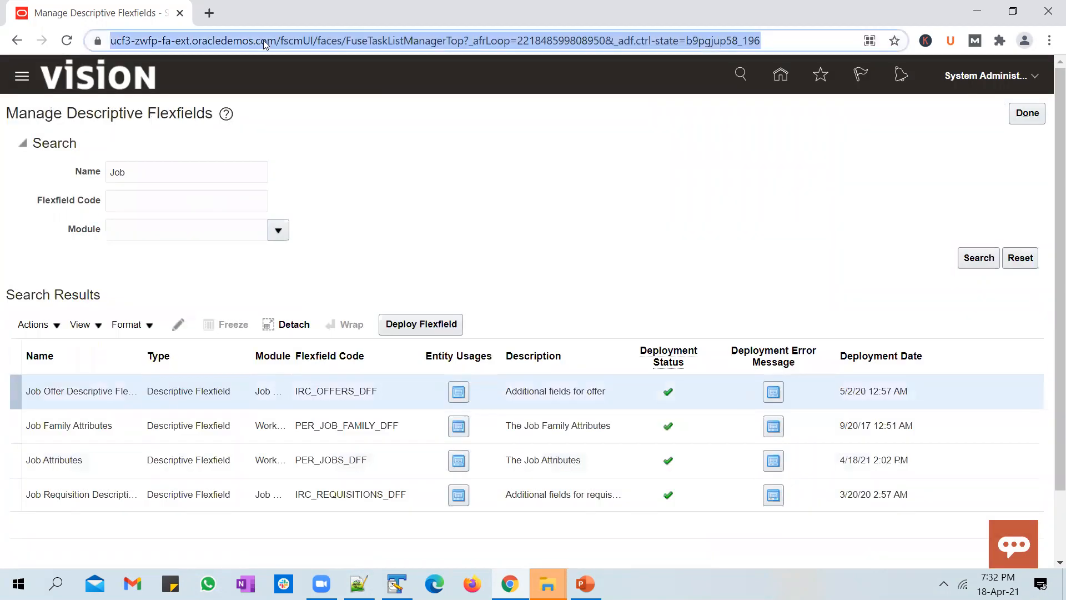
pyautogui.click(263, 40)
pyautogui.moveTo(316, 40); pyautogui.dragTo(95, 20)
pyautogui.hotkey('ctrl', 'c')
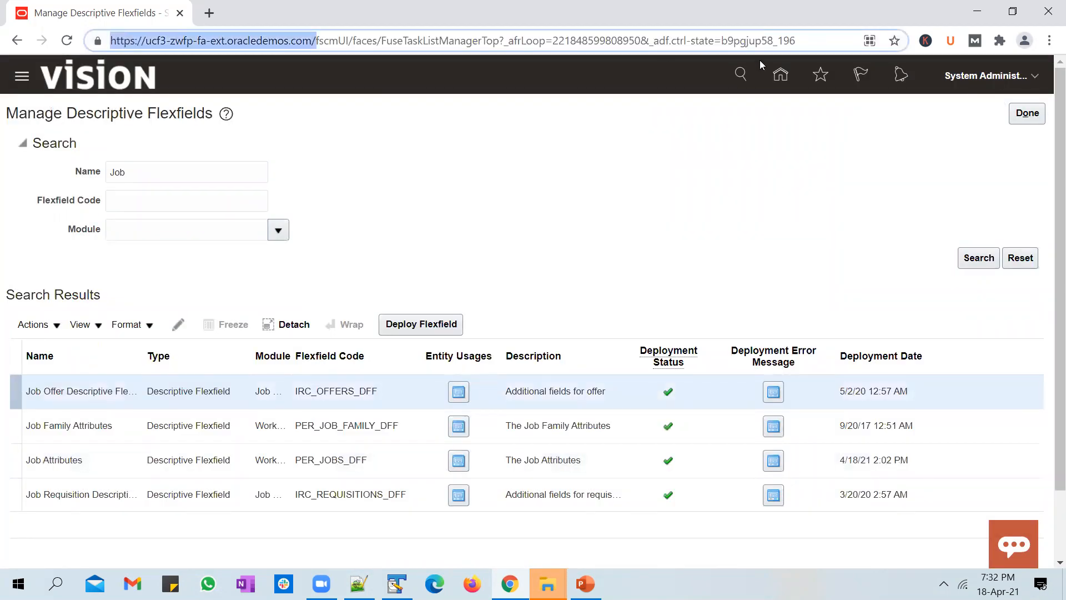
# Open a new incognito browser window and load the copied base URL in it.
pyautogui.click(1050, 40)
pyautogui.click(1019, 97)
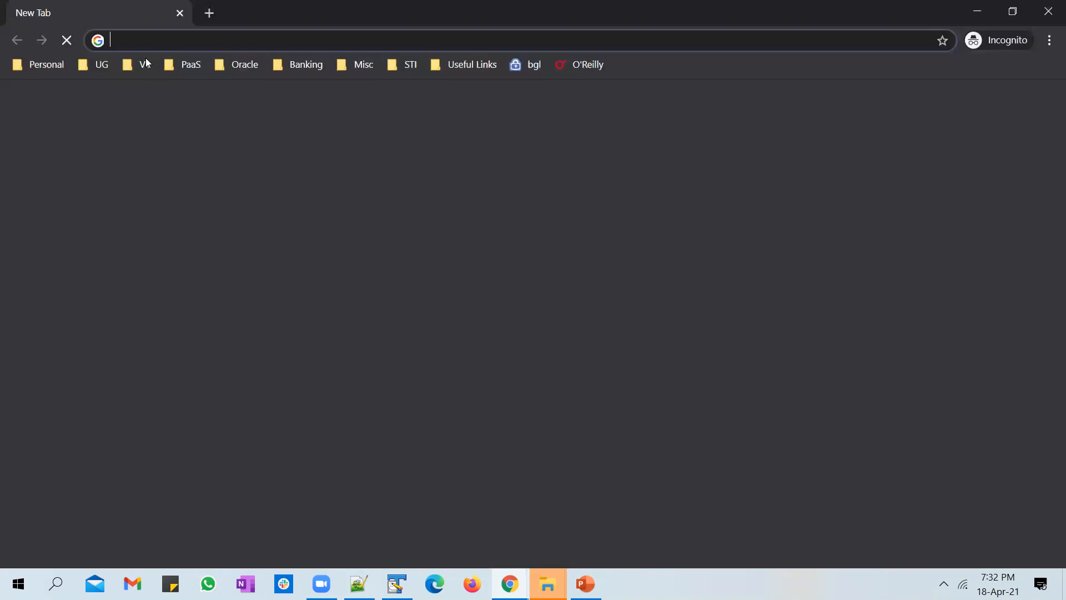
pyautogui.hotkey('ctrl', 'v')
pyautogui.press('Return')
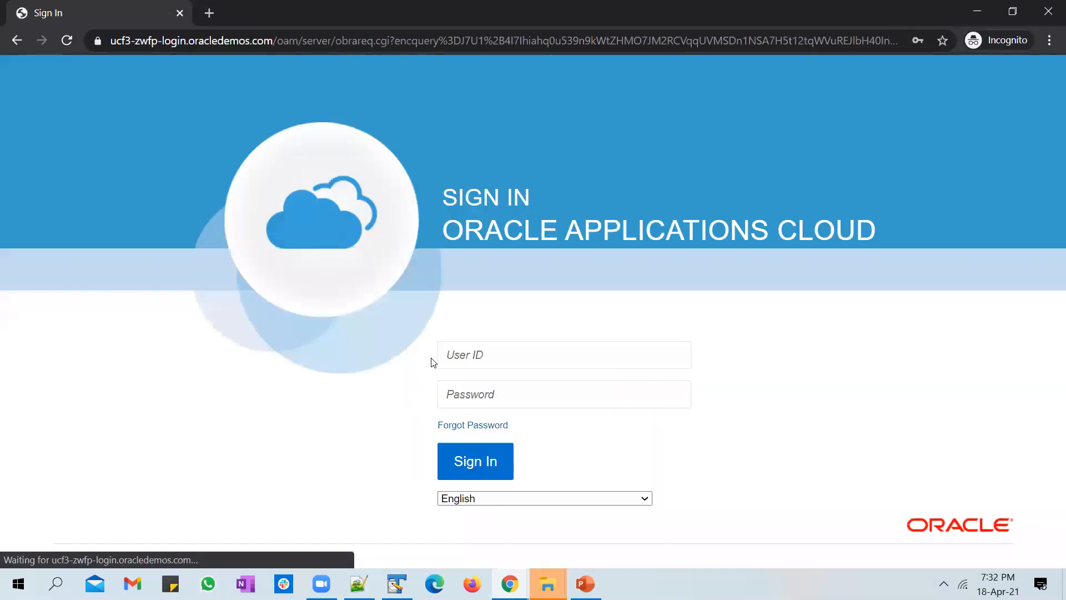
# Sign in to Oracle Applications Cloud with the administrator's saved user ID and password.
pyautogui.click(473, 358)
pyautogui.write('case')
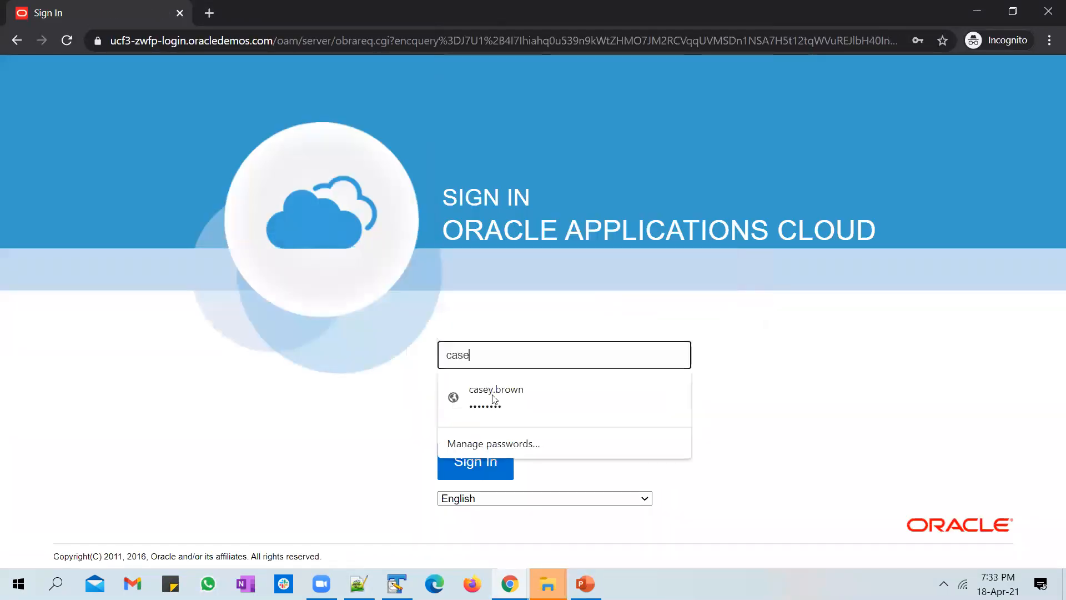
pyautogui.click(495, 397)
pyautogui.click(492, 462)
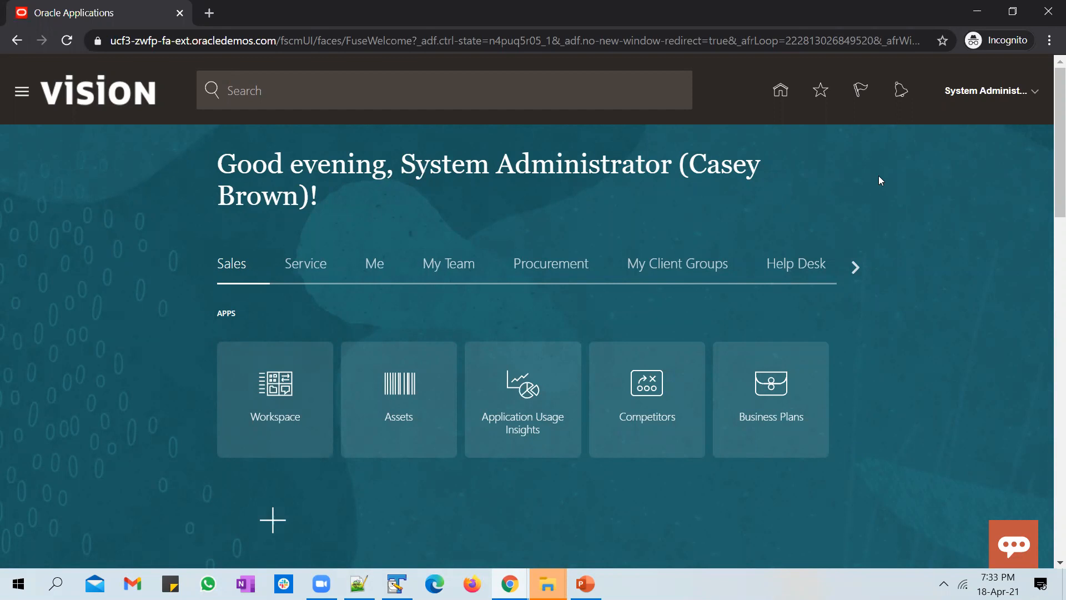
# Go to Setup and Maintenance, search the tasks for "manage job", and open the Manage Job task.
pyautogui.click(1034, 98)
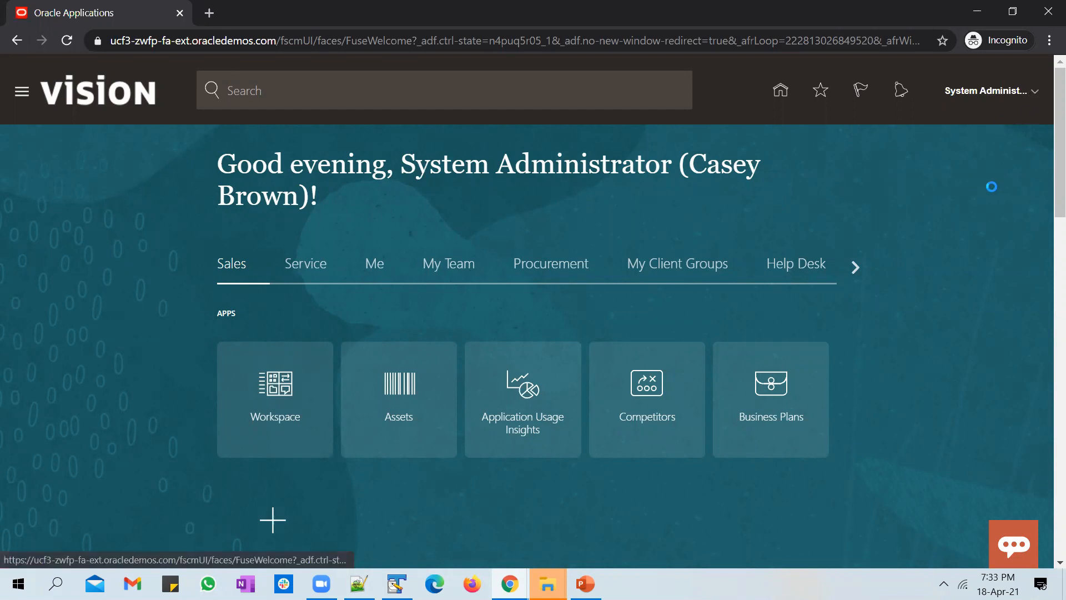
pyautogui.click(802, 318)
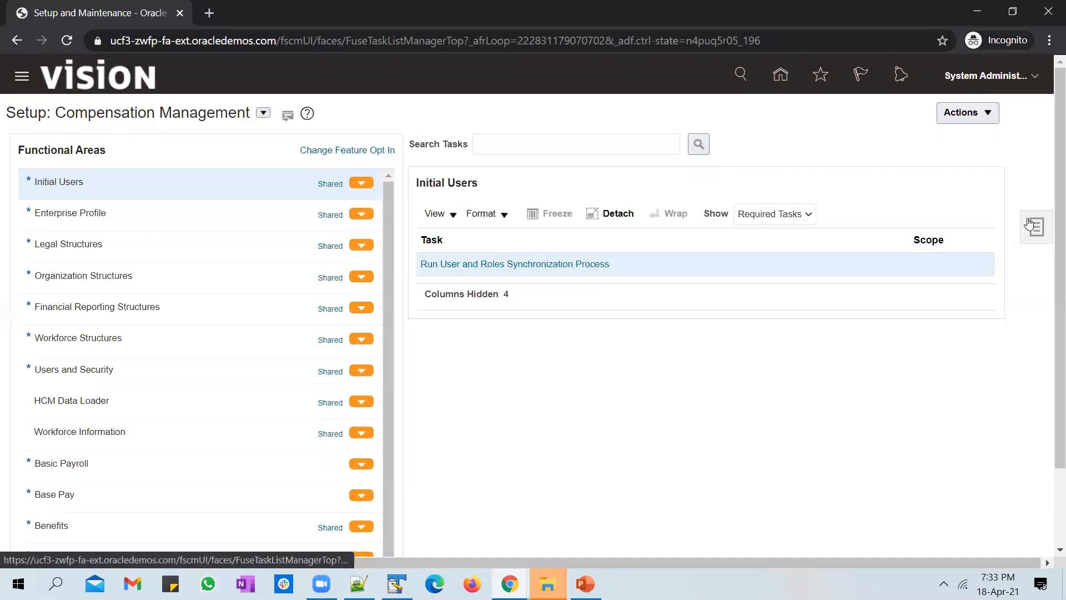
pyautogui.click(1031, 225)
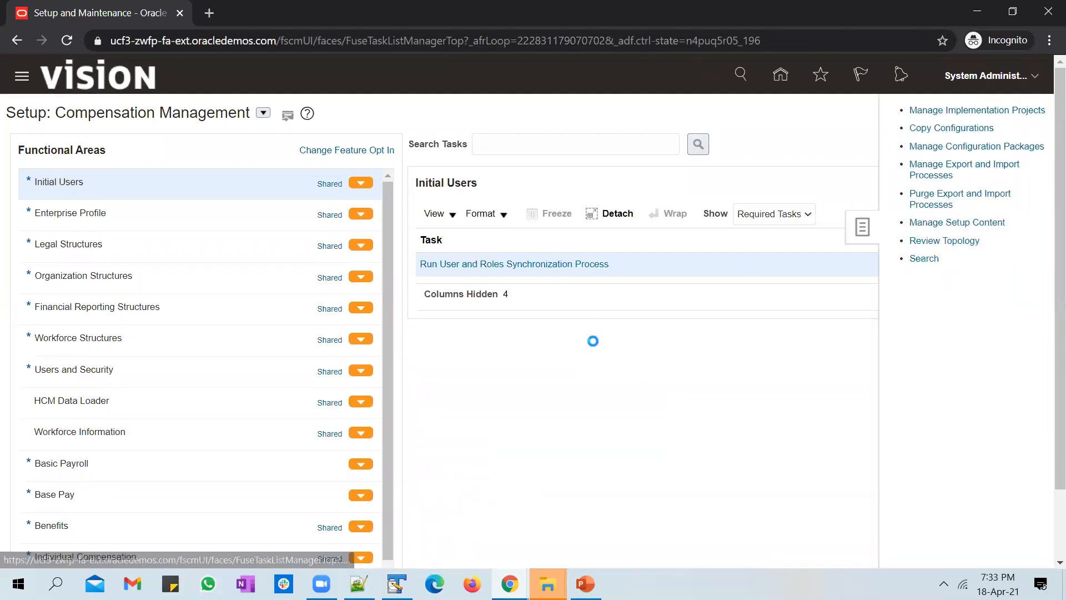
pyautogui.click(457, 147)
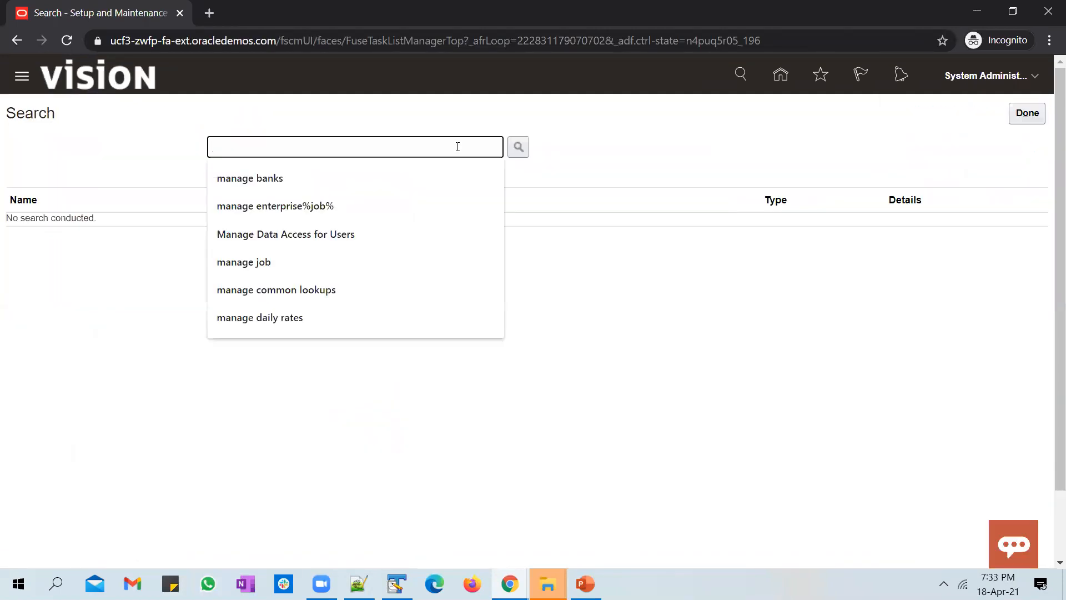
pyautogui.write('manage job')
pyautogui.press('Return')
pyautogui.click(51, 223)
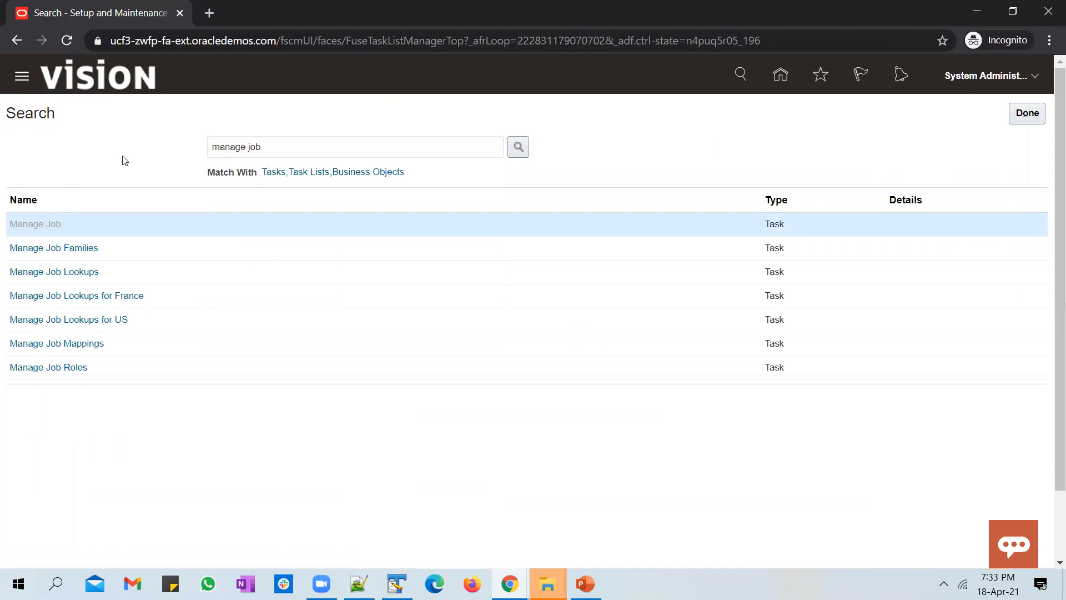
# Start a new job with UG DFF TEST as both its name and code, and continue to the job details.
pyautogui.click(168, 223)
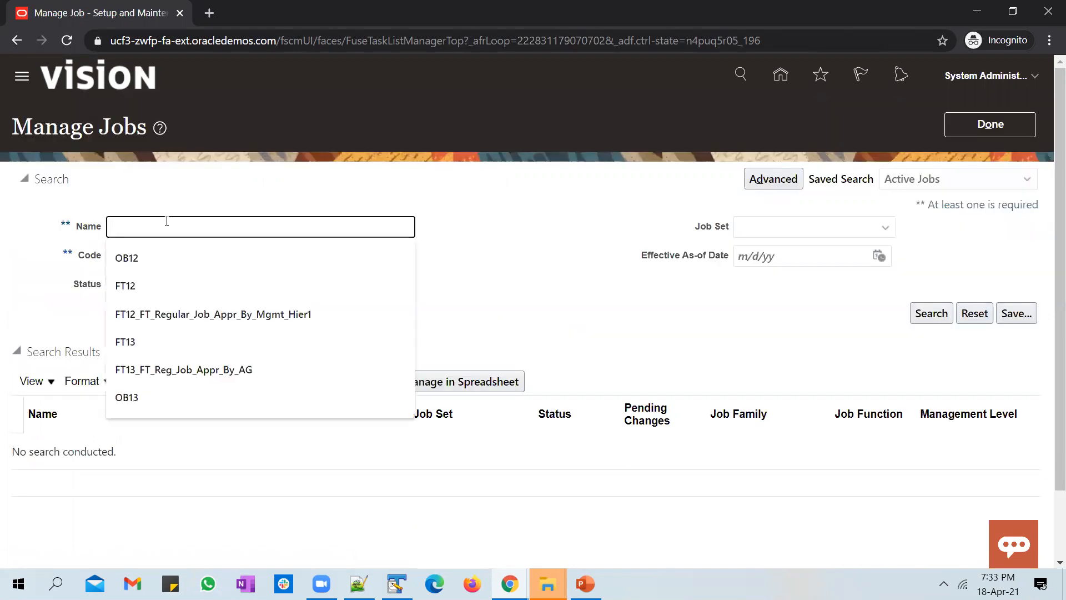
pyautogui.click(486, 263)
pyautogui.click(163, 383)
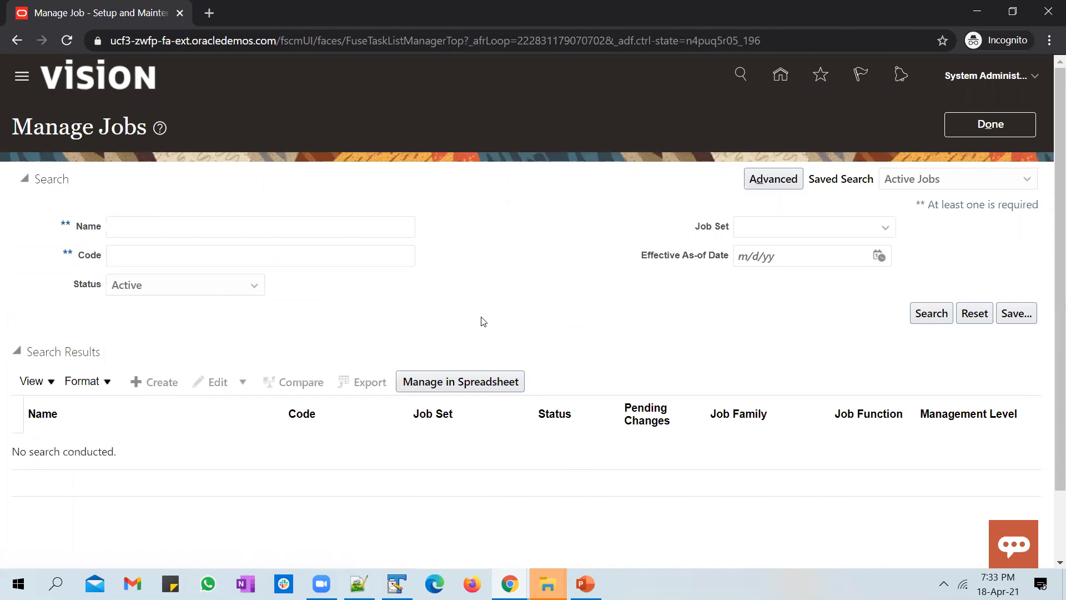
pyautogui.click(751, 274)
pyautogui.write('UG')
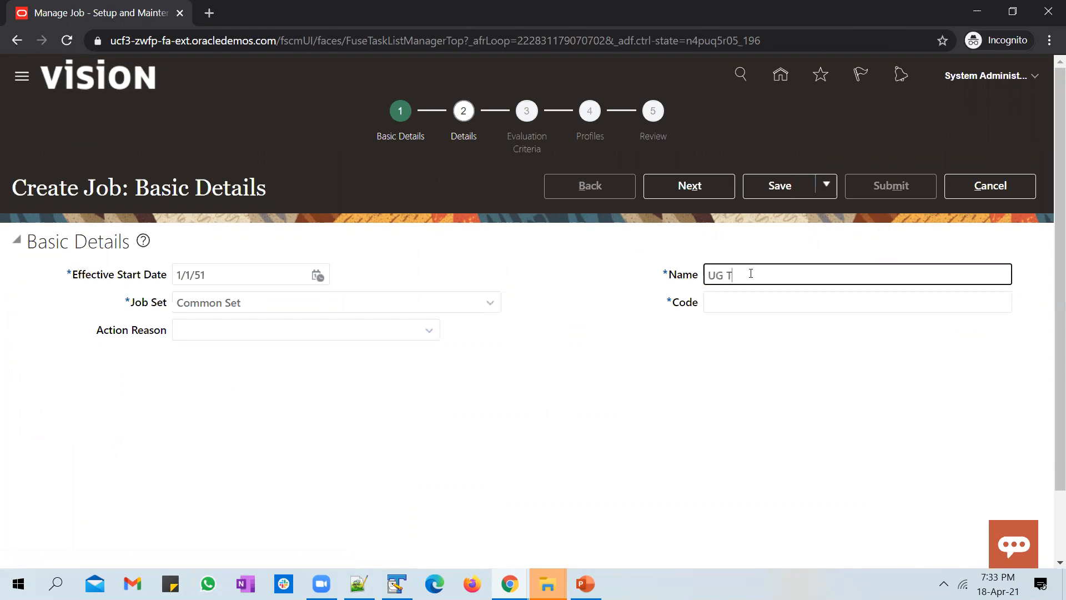
pyautogui.write(' DFF TEST')
pyautogui.press('Tab')
pyautogui.hotkey('shift', 'Tab')
pyautogui.hotkey('ctrl', 'c')
pyautogui.click(742, 305)
pyautogui.hotkey('ctrl', 'v')
pyautogui.click(690, 185)
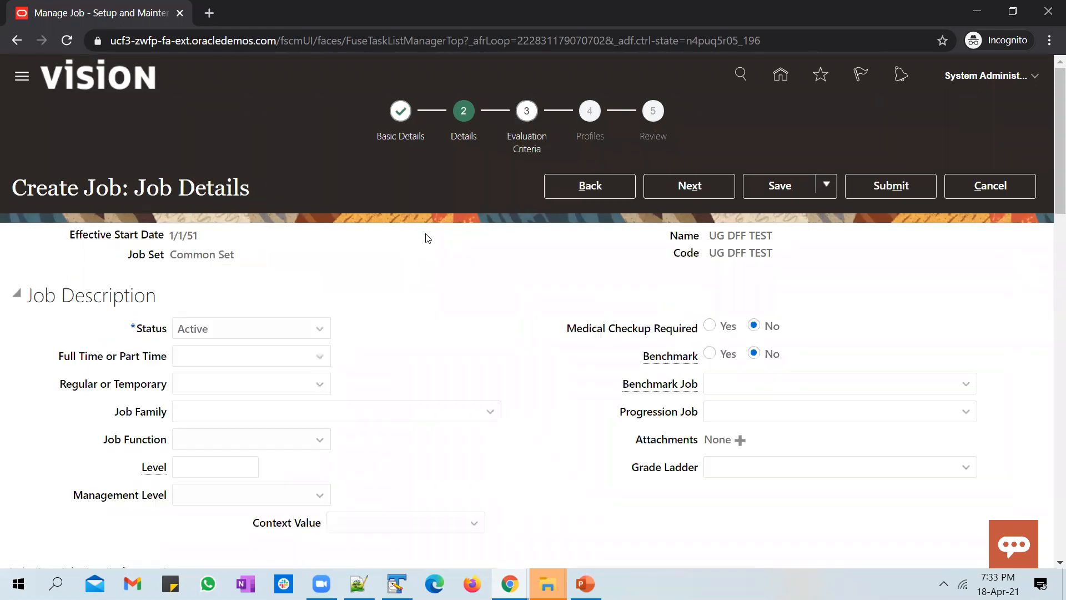
# Set the new job's Context Value to UGDFF.
pyautogui.scroll(-3, 431, 240)
pyautogui.click(472, 369)
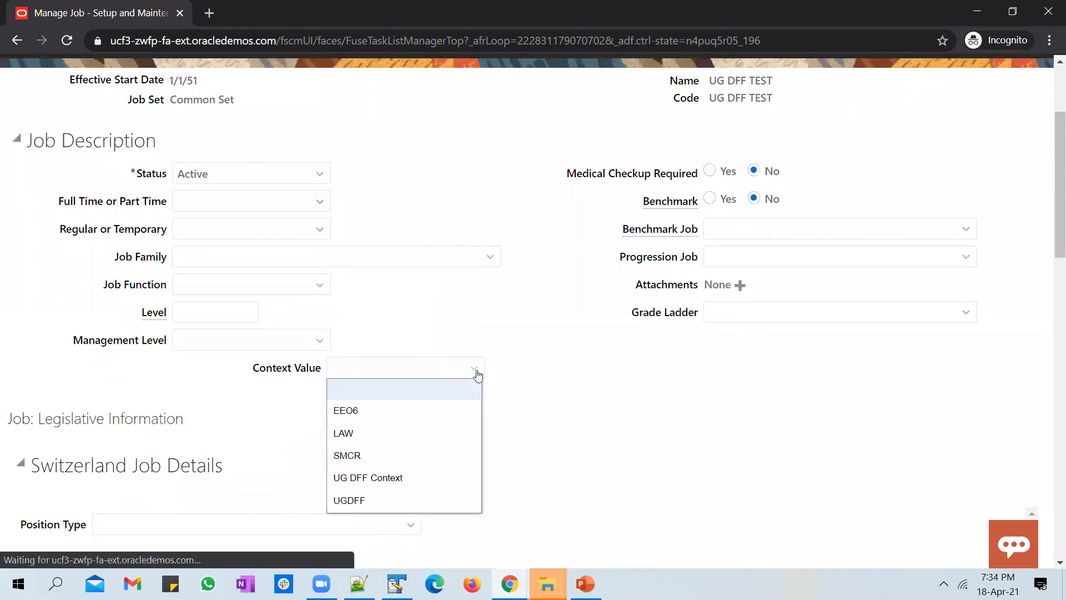
pyautogui.click(367, 501)
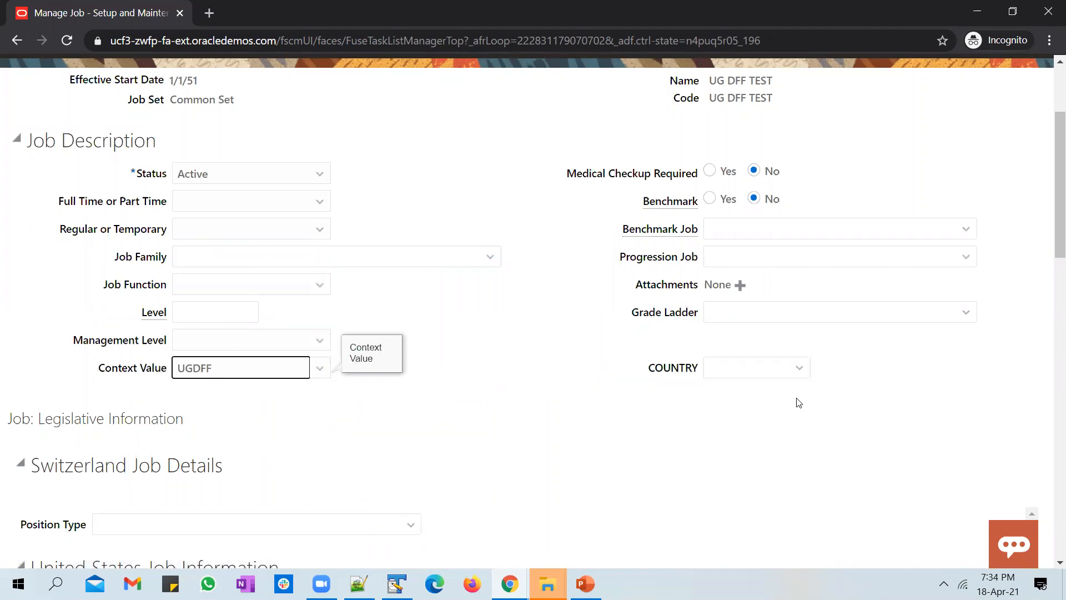
# Examine the values offered in the COUNTRY segment's list for the new job.
pyautogui.click(800, 368)
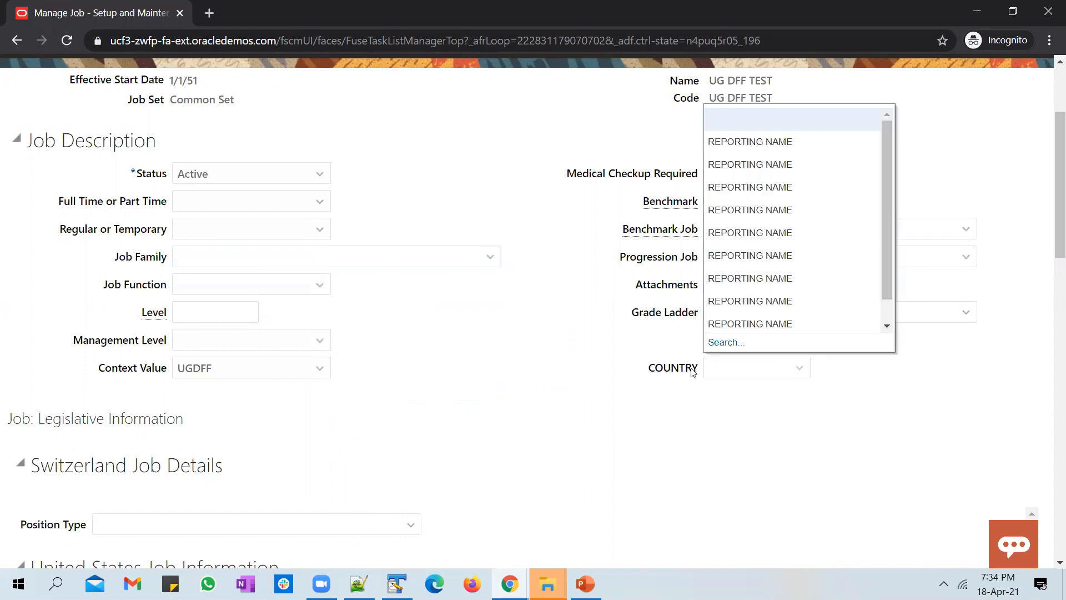
pyautogui.click(757, 431)
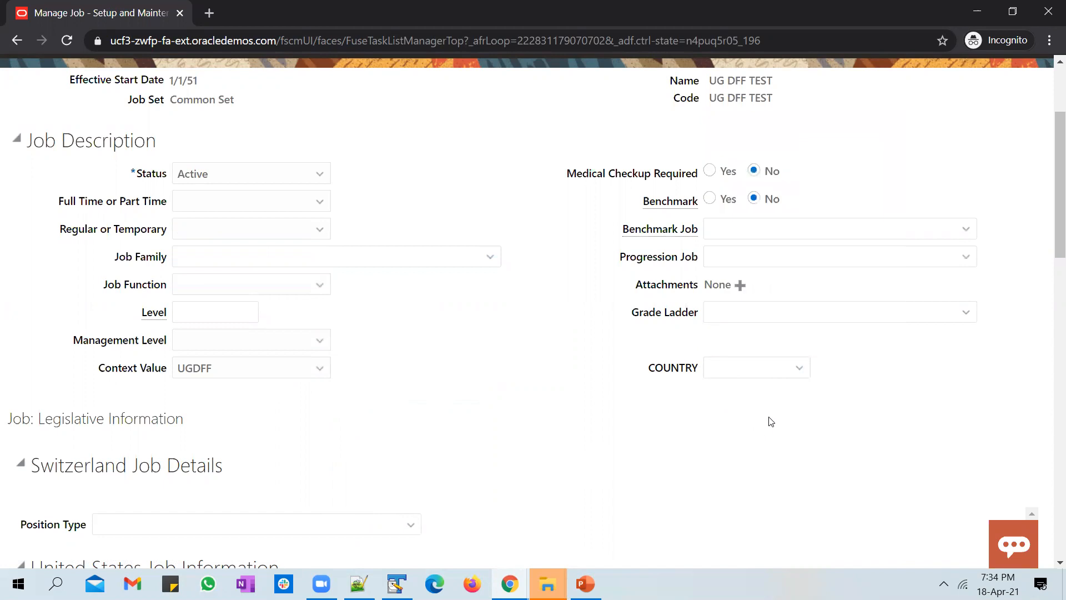
pyautogui.click(796, 370)
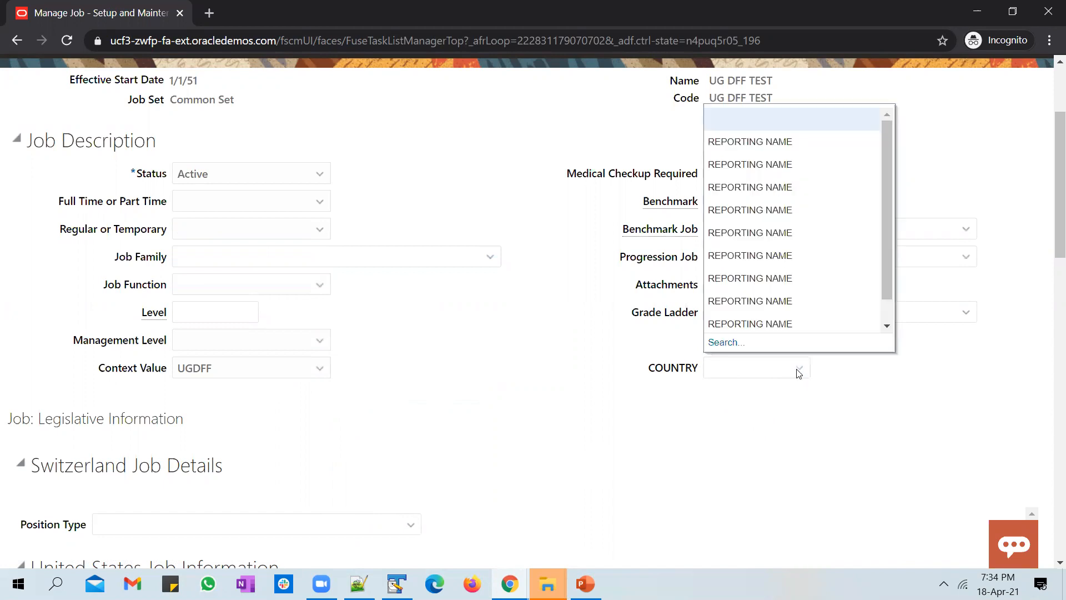
pyautogui.scroll(3, 805, 275)
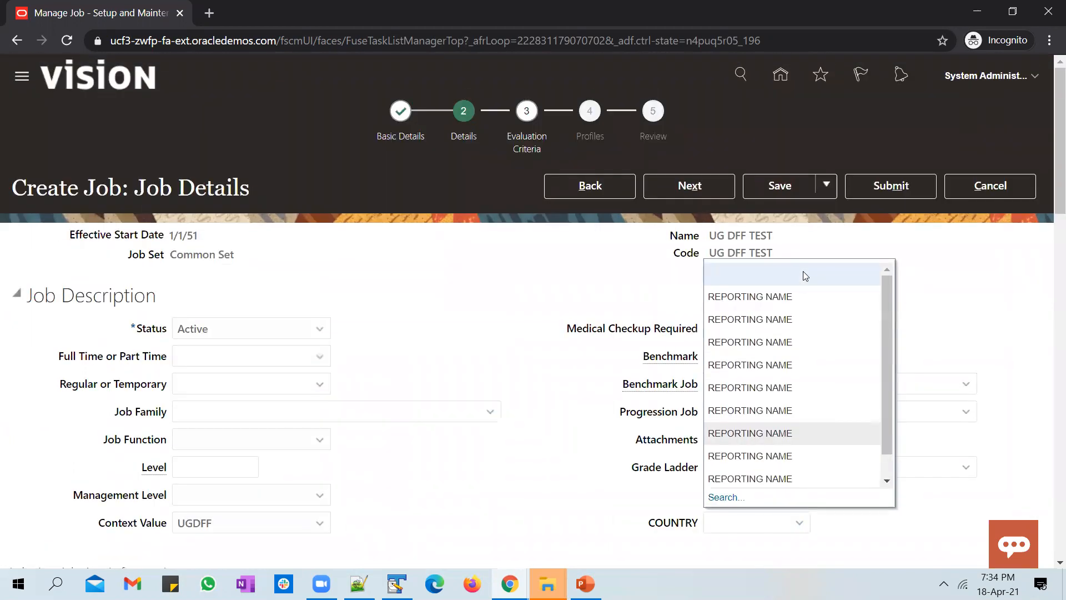
pyautogui.scroll(-1, 816, 311)
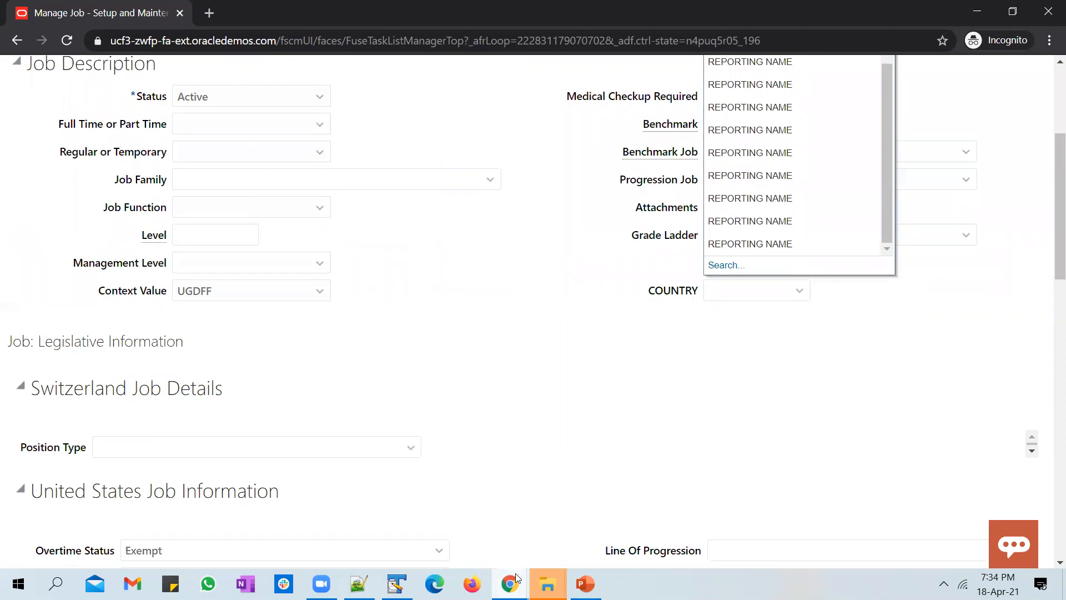
# Return to the regular browser window, close Manage Descriptive Flexfields, then find and open the Manage Value Sets task.
pyautogui.moveTo(519, 577)
pyautogui.click(453, 525)
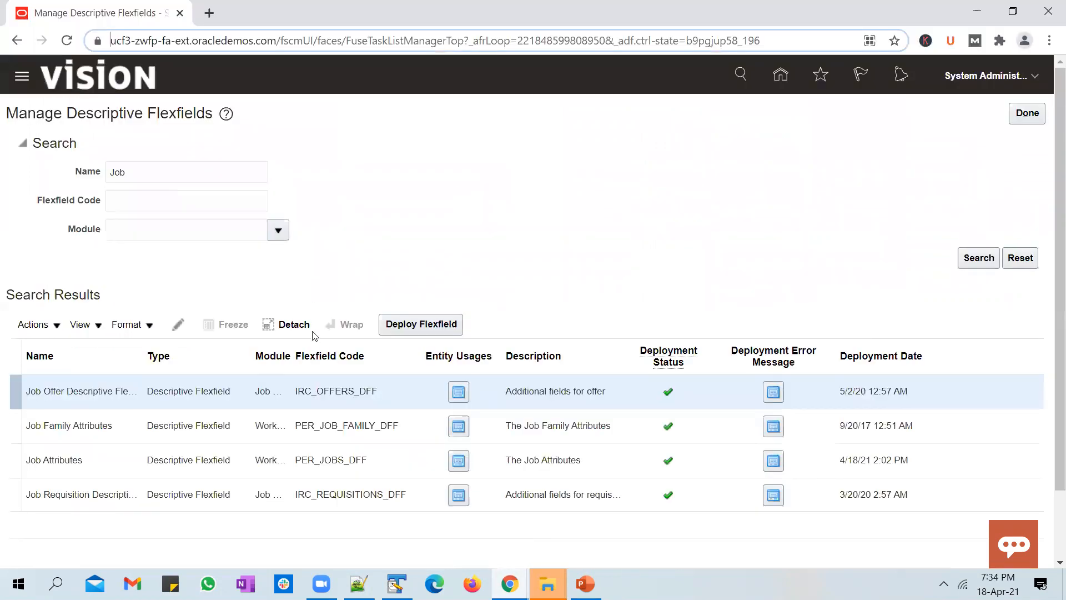
pyautogui.click(1027, 113)
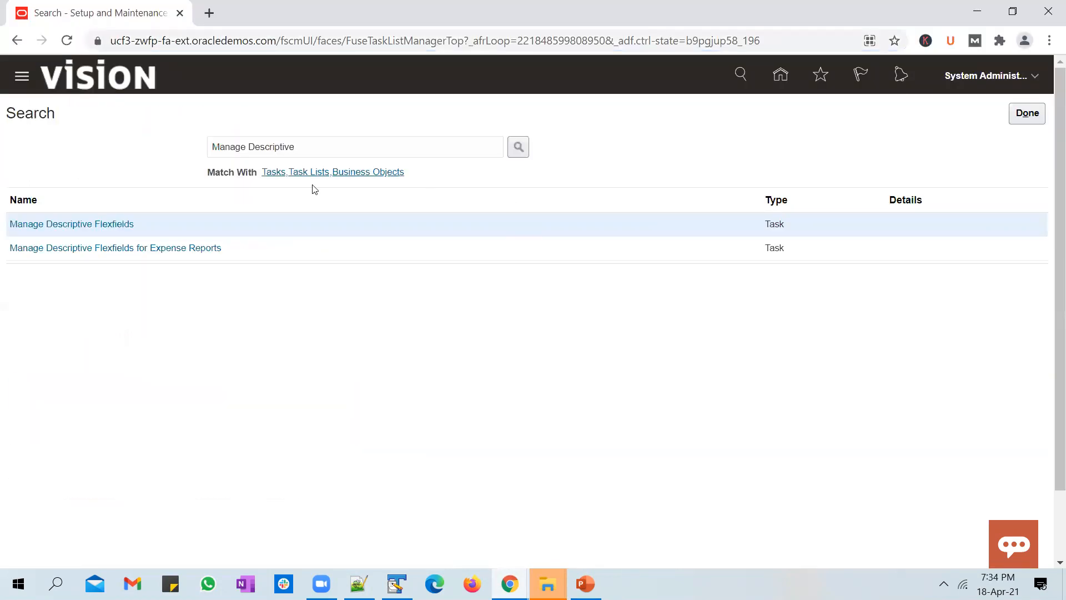
pyautogui.doubleClick(290, 147)
pyautogui.write('Value Set')
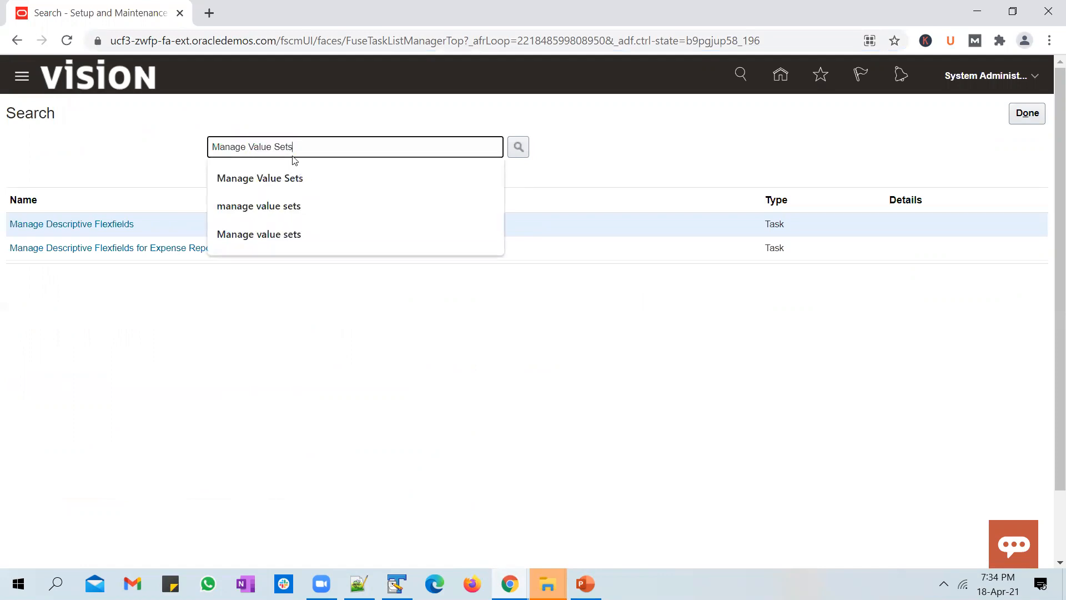
pyautogui.press('Return')
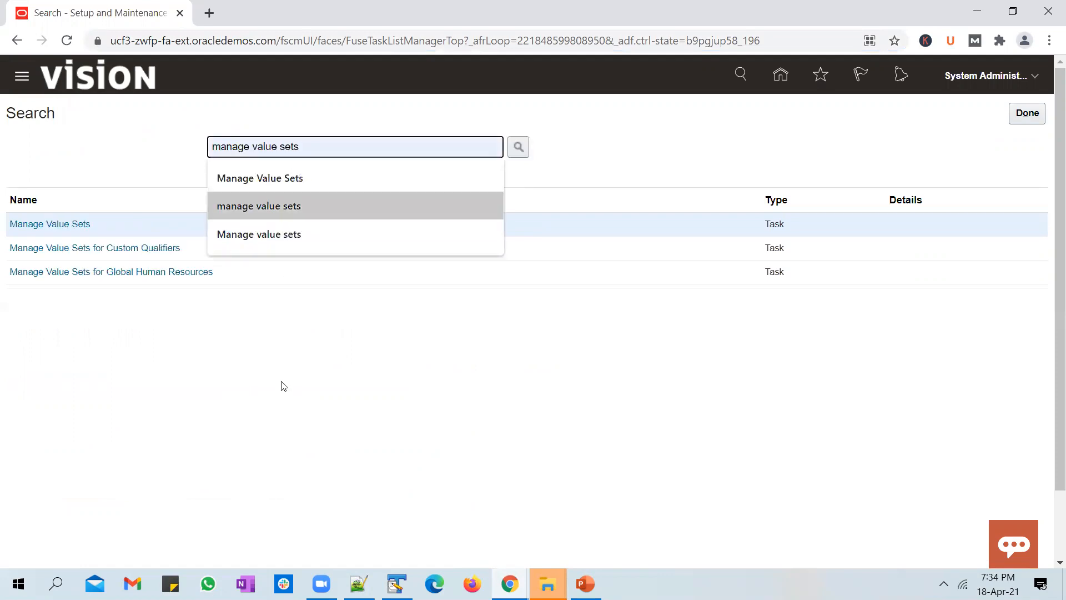
pyautogui.click(48, 225)
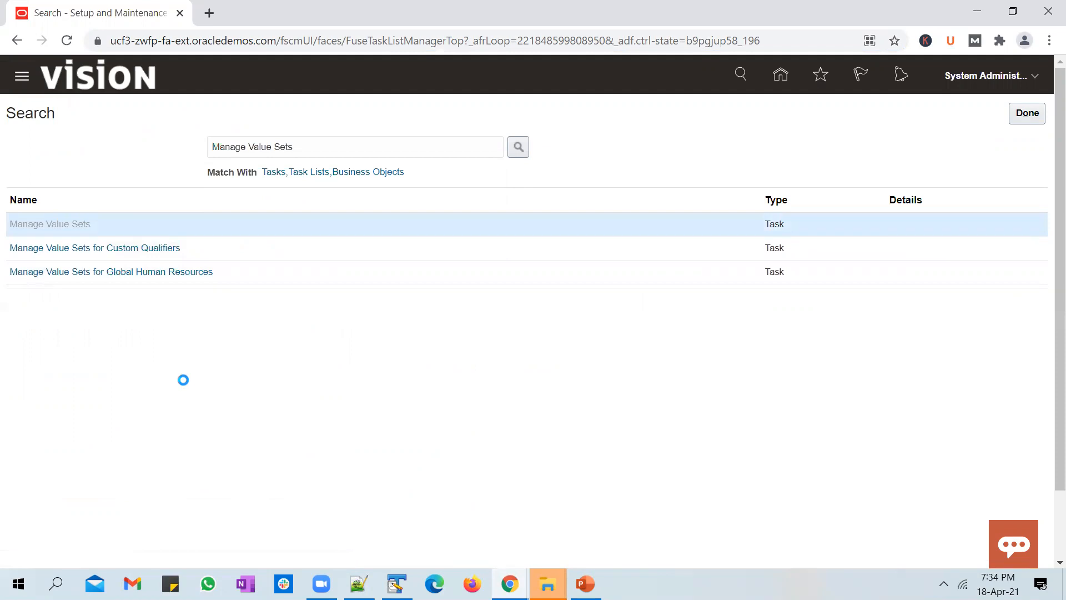
# Search the value sets for code UNOGEEKS_COUNTRIES and open UNOGEEKS_COUNTRIES_VSET for editing.
pyautogui.click(185, 196)
pyautogui.write('UNOGEEKS')
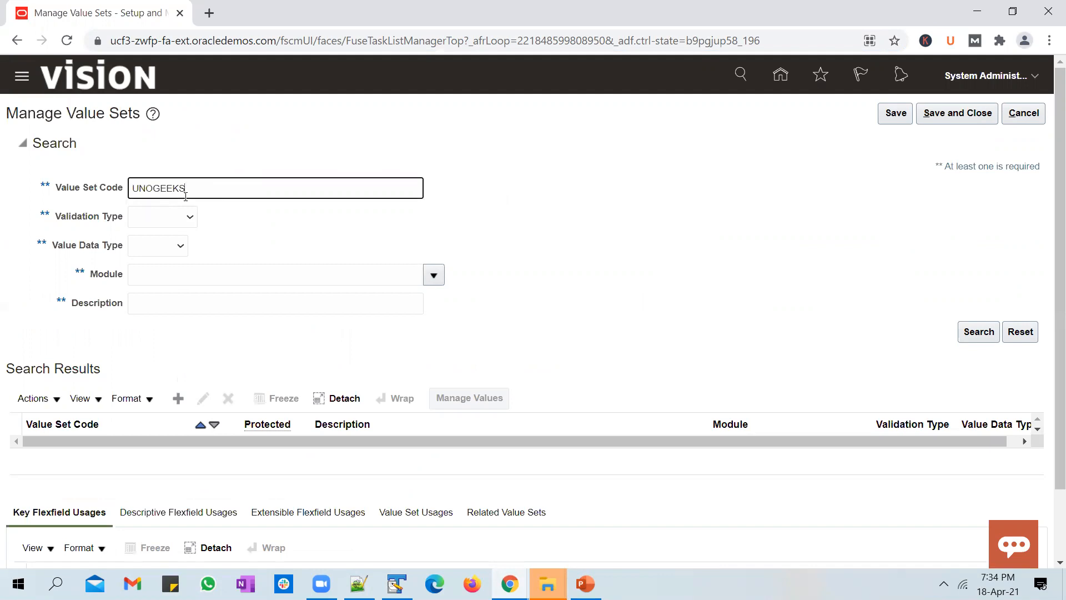
pyautogui.write('_COUNTRUE')
pyautogui.click(969, 336)
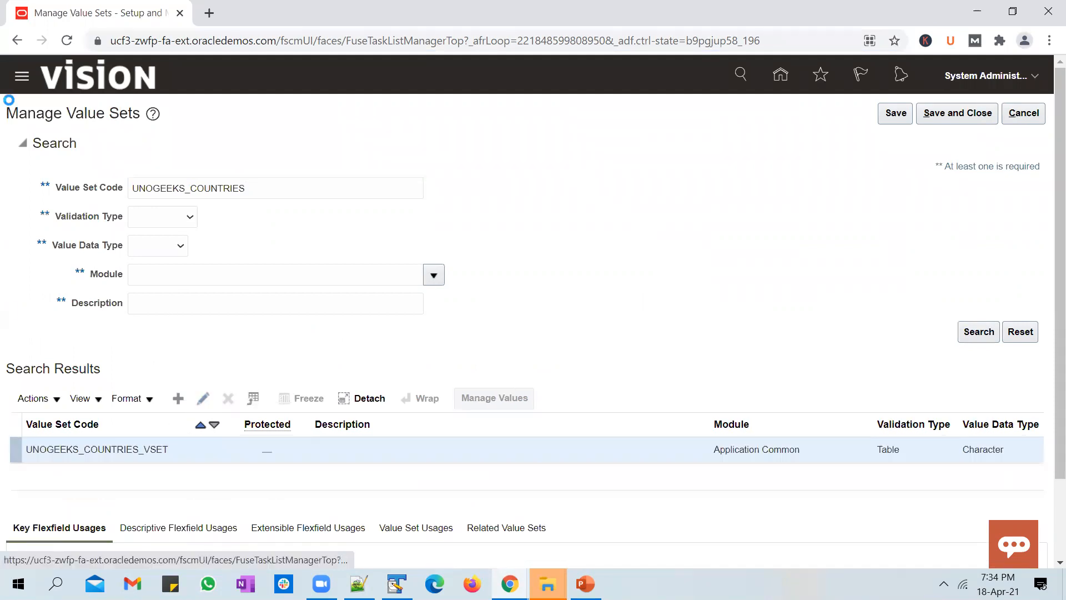
# Enter the WHERE clause lookup_type = 'UNOGEEKS_COUNTRIES_VSET' in the value set definition, copying the name from the value set code.
pyautogui.scroll(-3, 300, 292)
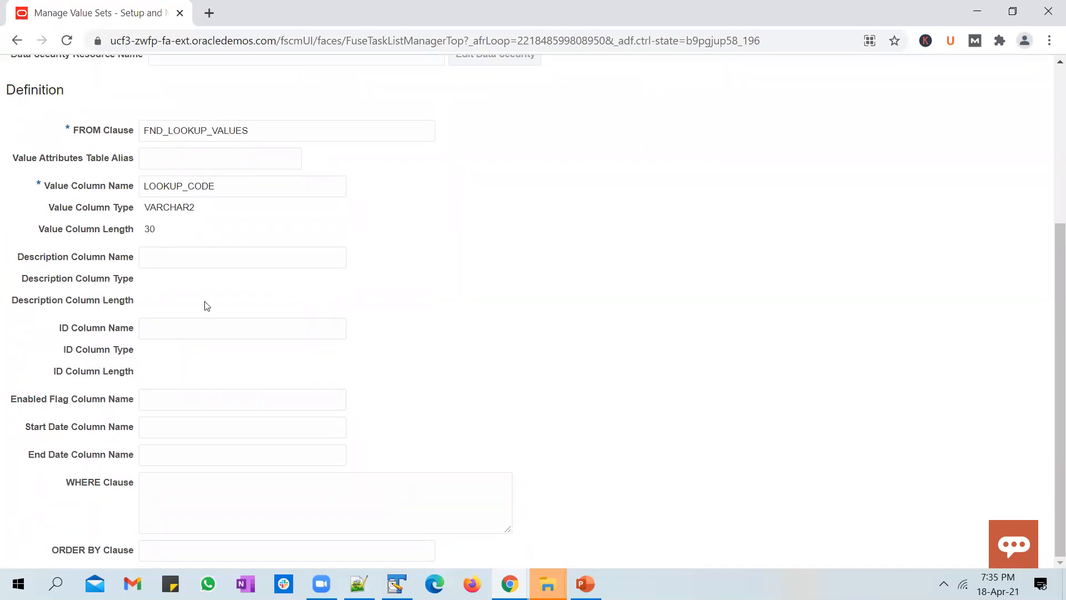
pyautogui.click(205, 516)
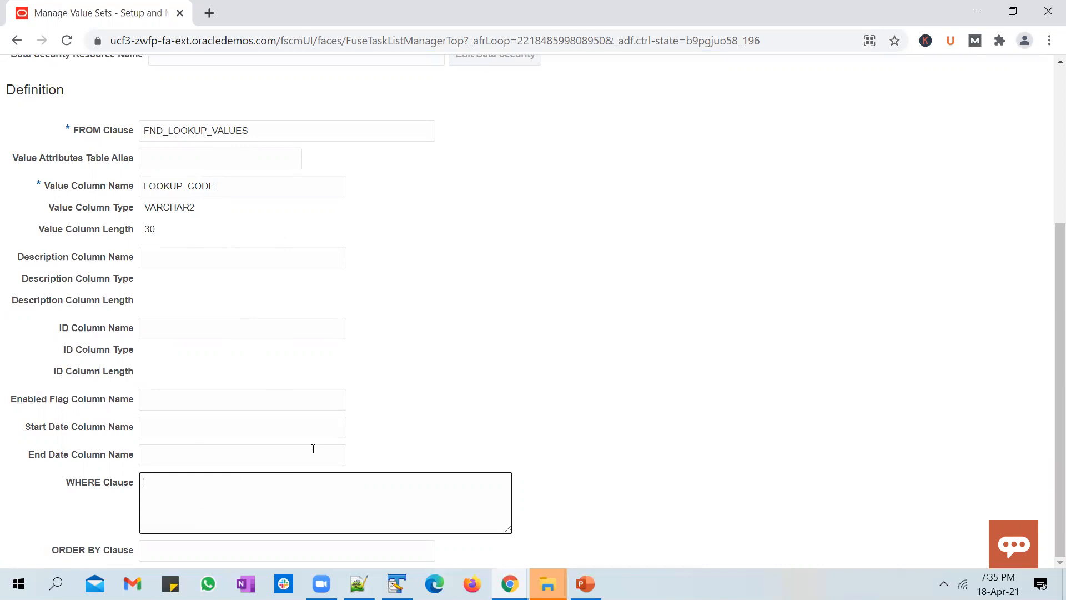
pyautogui.scroll(5, 307, 305)
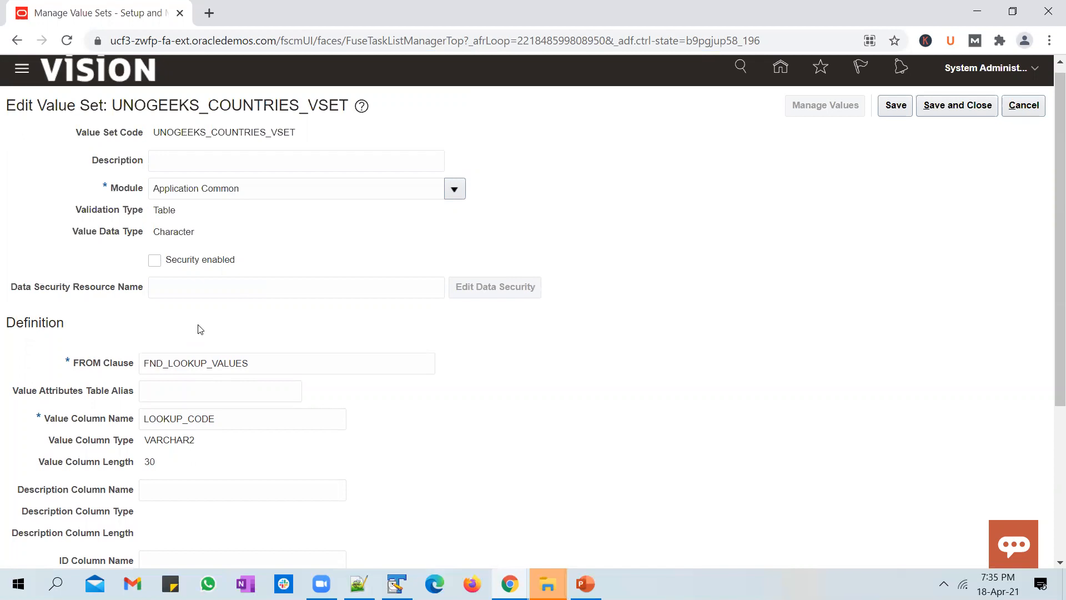
pyautogui.scroll(-4, 208, 344)
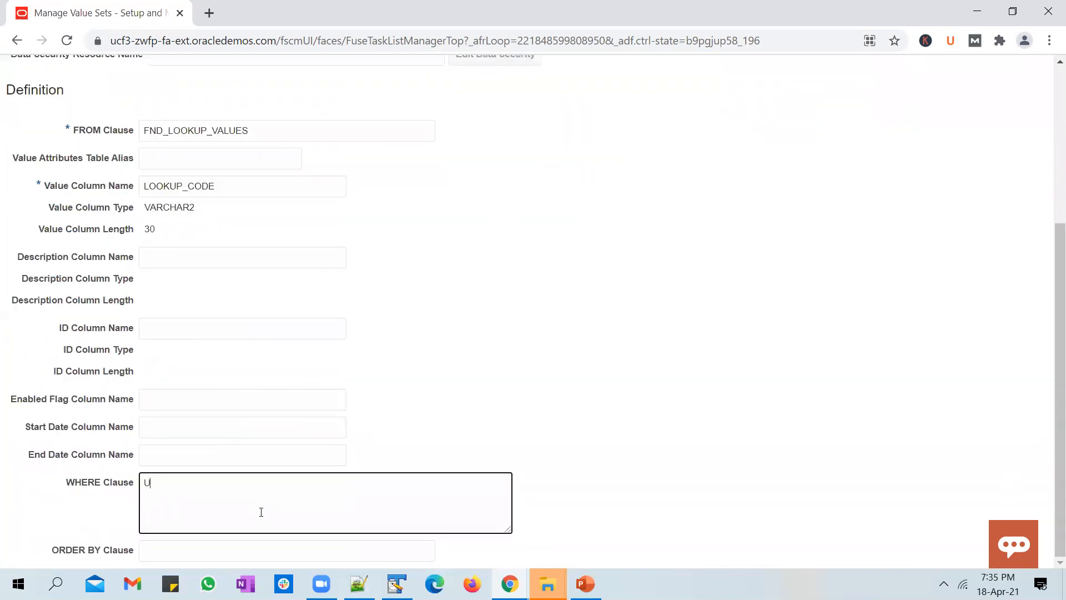
pyautogui.write("lookup_type = '")
pyautogui.scroll(4, 296, 472)
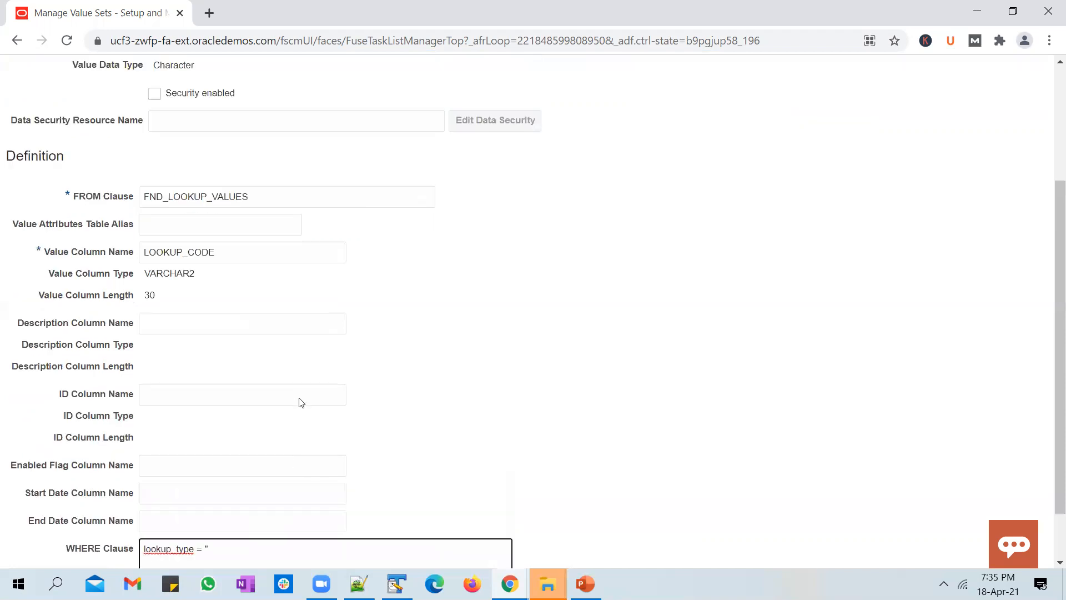
pyautogui.doubleClick(231, 142)
pyautogui.hotkey('ctrl', 'c')
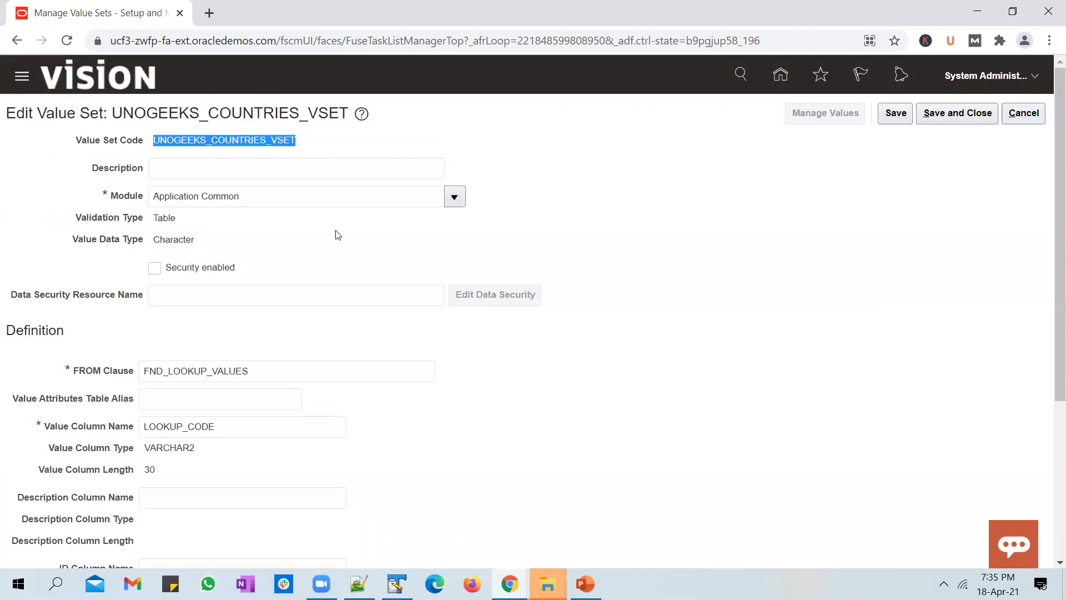
pyautogui.scroll(-4, 238, 455)
pyautogui.click(219, 485)
pyautogui.hotkey('ctrl', 'v')
pyautogui.write("'")
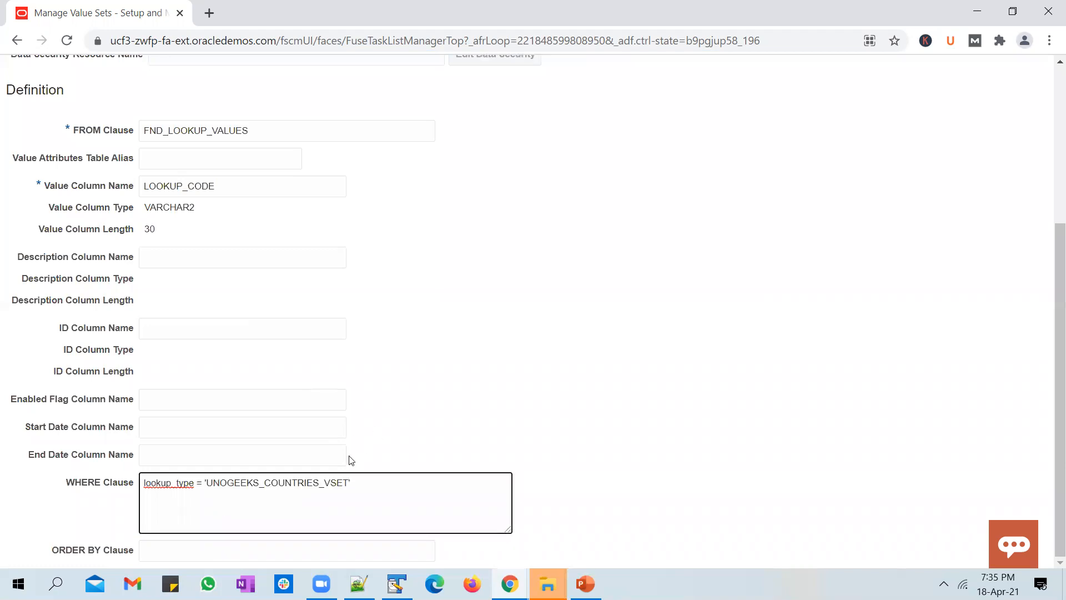
# Remove the _VSET suffix from the WHERE clause so that it reads lookup_type = 'UNOGEEKS_COUNTRIES'.
pyautogui.moveTo(348, 482); pyautogui.dragTo(320, 483)
pyautogui.hotkey('shift', 'Right')
pyautogui.hotkey('shift', 'Right')
pyautogui.hotkey('shift', 'Left')
pyautogui.press('BackSpace')
pyautogui.press('BackSpace')
# Copy the full WHERE clause condition, paste it on a new line in the open text document, and return to the value set.
pyautogui.moveTo(321, 483); pyautogui.dragTo(143, 483)
pyautogui.hotkey('ctrl', 'c')
pyautogui.click(396, 583)
pyautogui.click(443, 247)
pyautogui.press('Return')
pyautogui.press('Return')
pyautogui.hotkey('ctrl', 'v')
pyautogui.hotkey('alt', 'Tab')
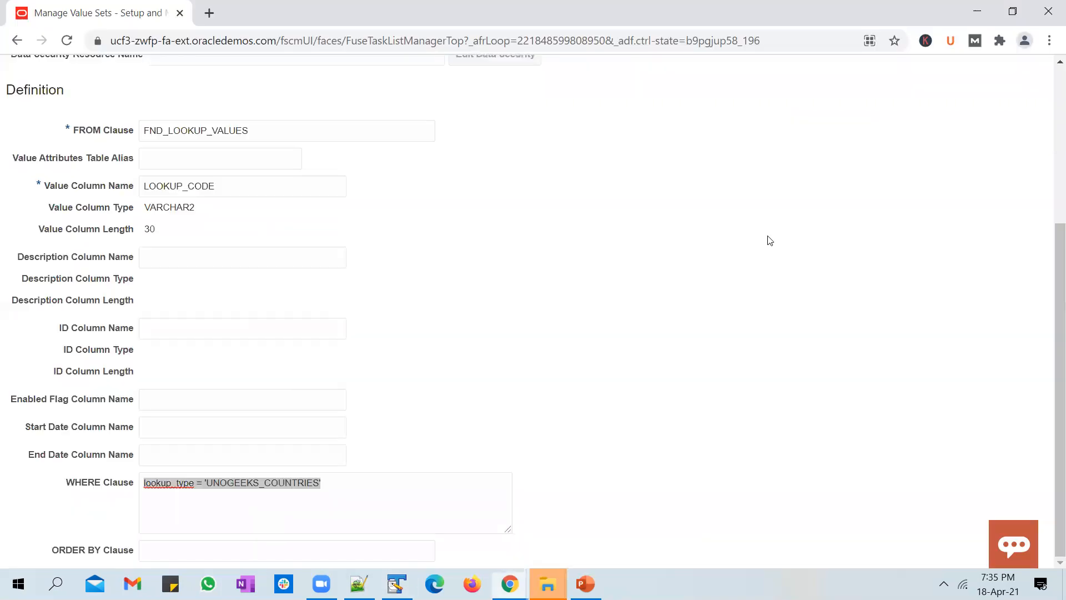
# Save and close the UNOGEEKS_COUNTRIES_VSET value set, and save and close the value set management page.
pyautogui.scroll(5, 809, 276)
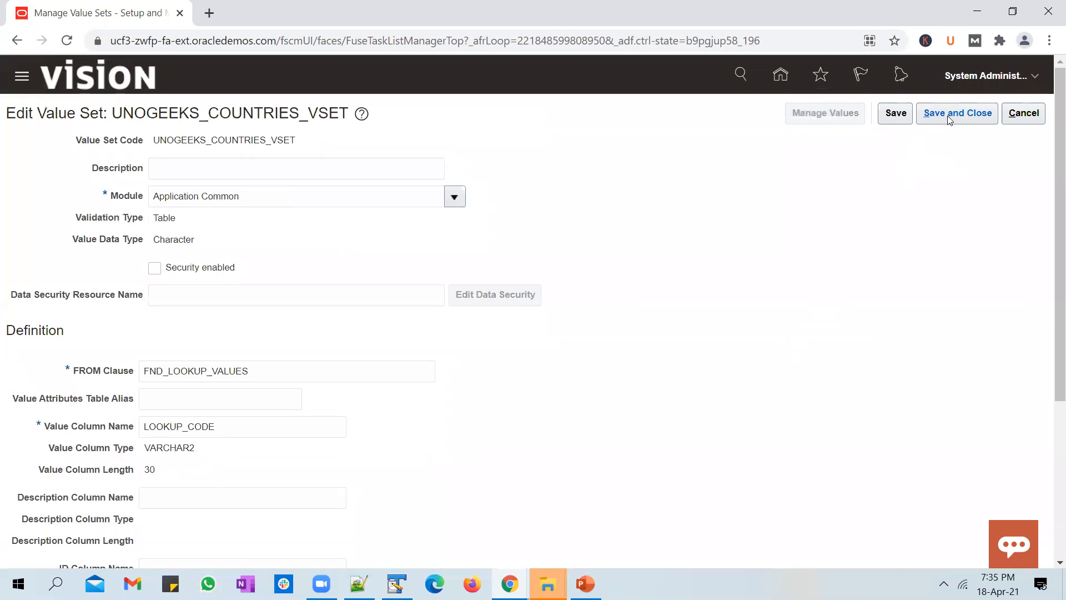
pyautogui.scroll(-4, 795, 269)
pyautogui.scroll(4, 798, 265)
pyautogui.click(956, 114)
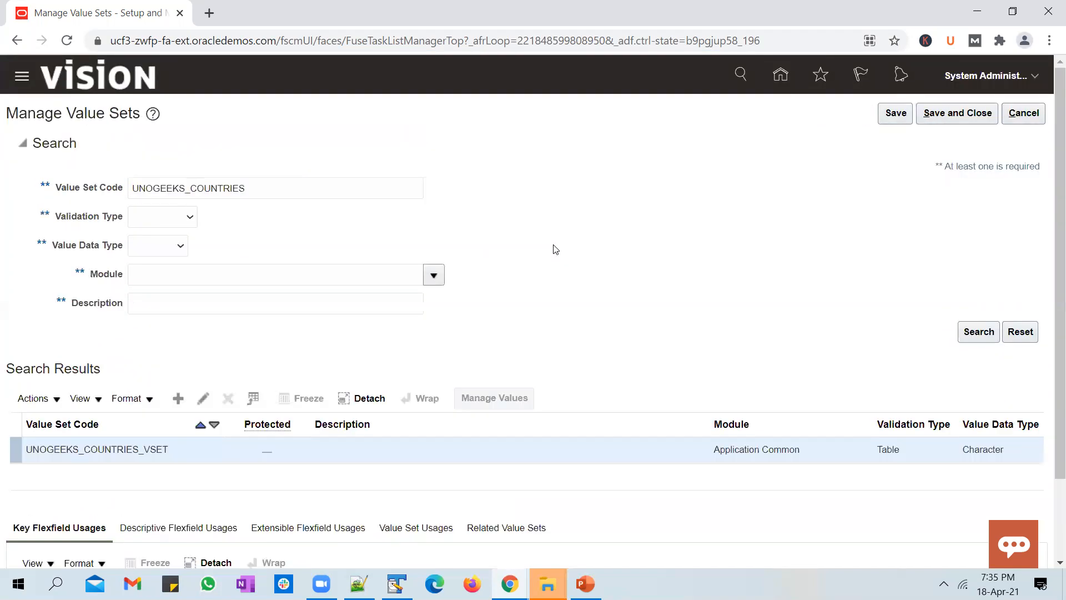
pyautogui.click(957, 114)
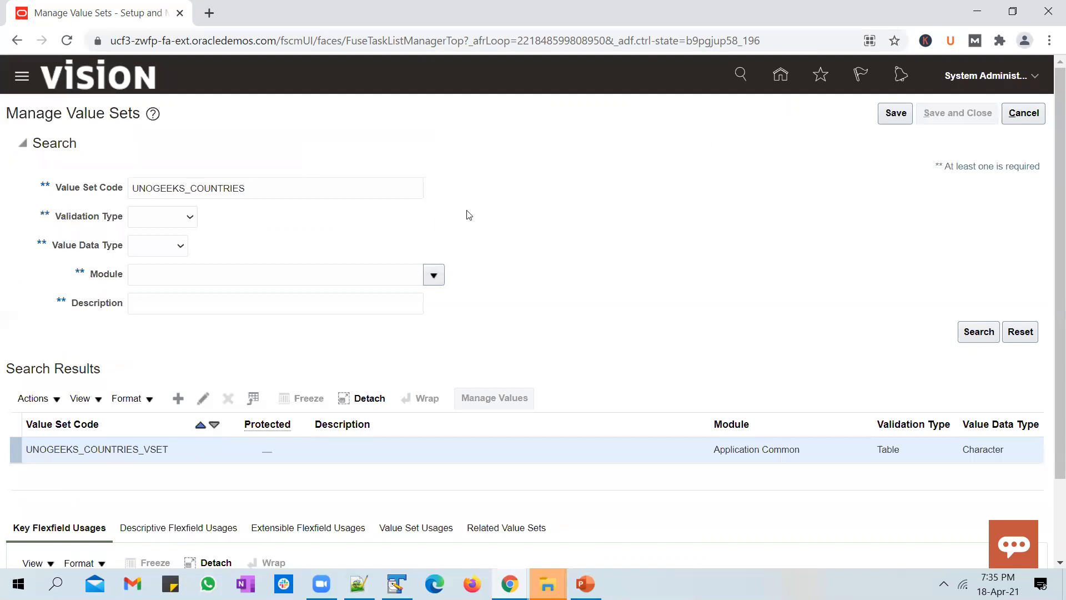
# Search the setup tasks for "manage common lookups" and open the Manage Common Lookups task.
pyautogui.click(251, 147)
pyautogui.moveTo(251, 146); pyautogui.dragTo(339, 153)
pyautogui.write('commo')
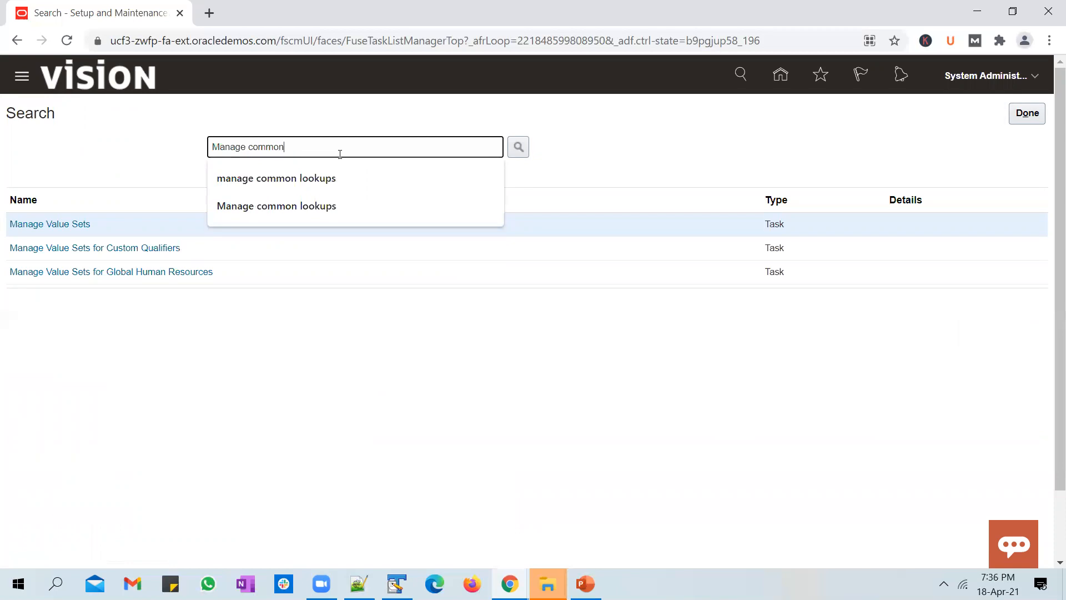
pyautogui.write('n')
pyautogui.click(347, 179)
pyautogui.click(519, 147)
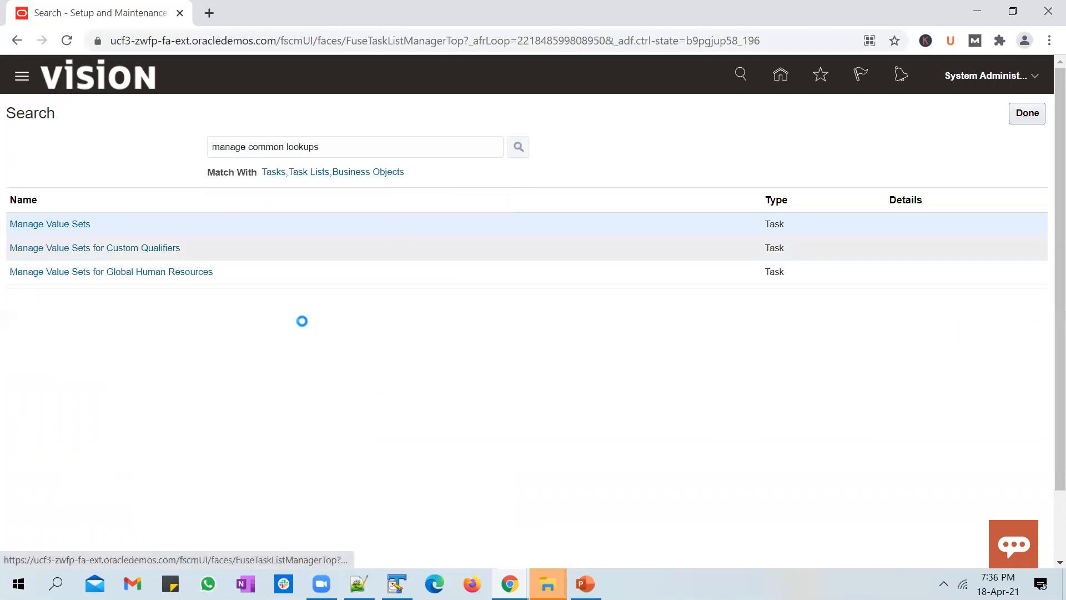
pyautogui.click(98, 225)
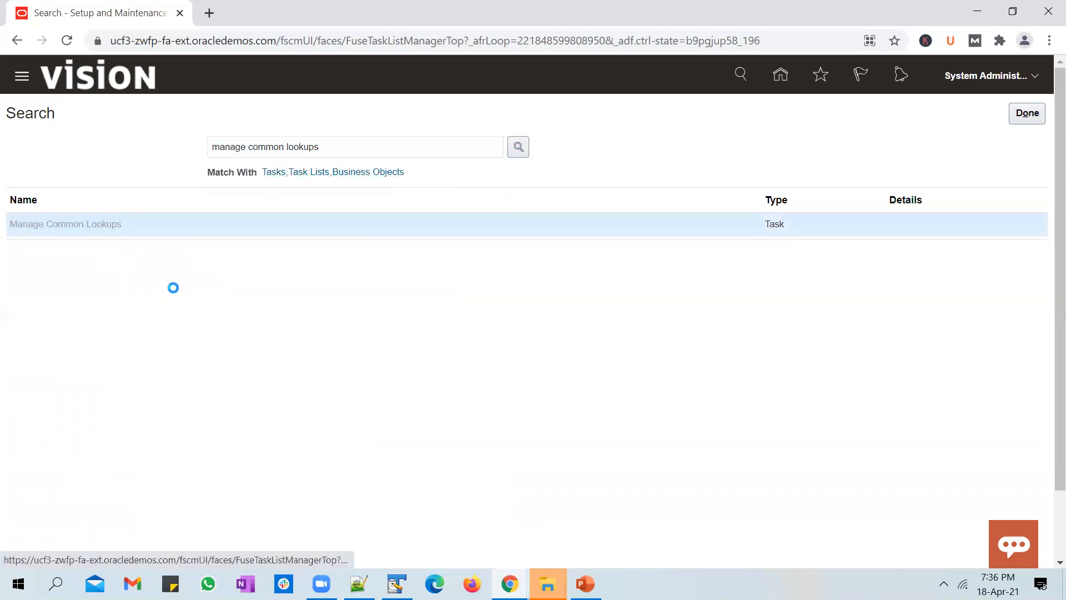
# Search the common lookups for lookup type UNOGEEKS.
pyautogui.click(152, 170)
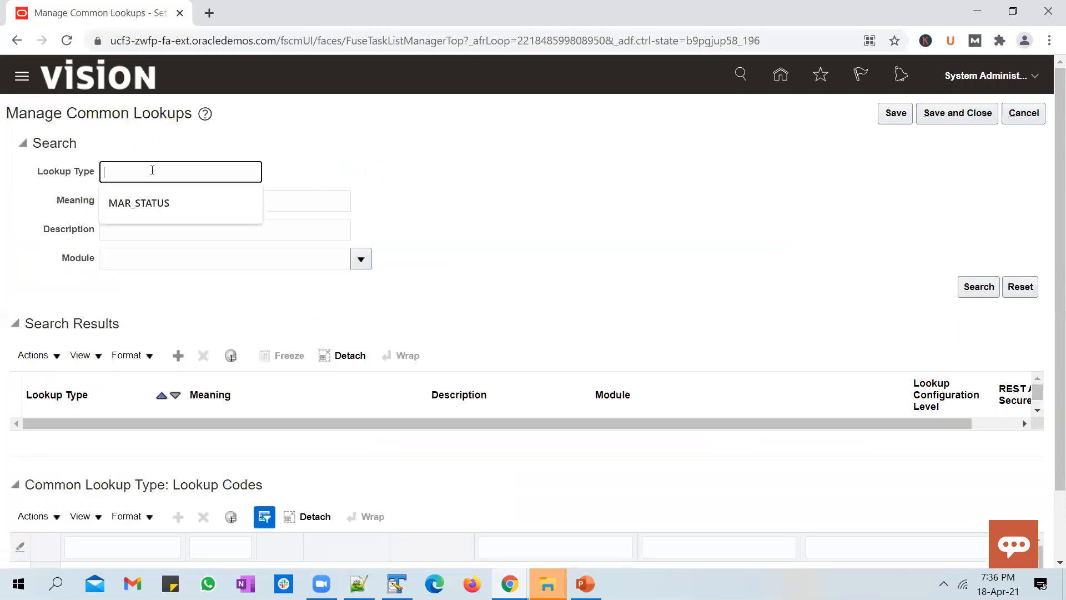
pyautogui.write('UNOGEEKS')
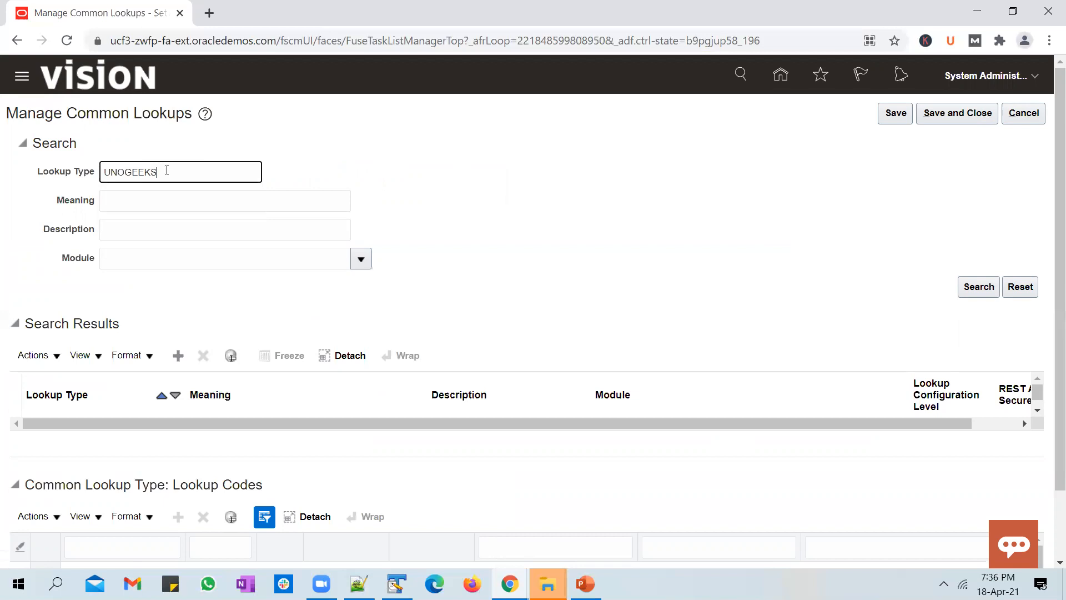
pyautogui.press('Return')
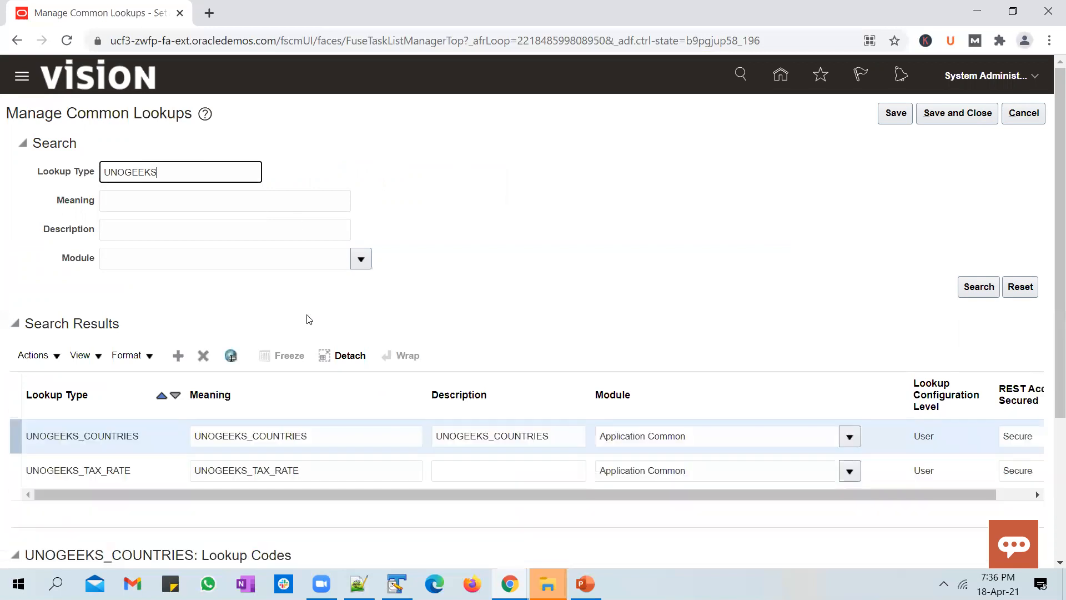
# Copy the UNOGEEKS_COUNTRIES meaning, paste it in the text document beneath the quoted name split onto its own line, and return to the lookups.
pyautogui.click(277, 436)
pyautogui.doubleClick(278, 437)
pyautogui.hotkey('ctrl', 'c')
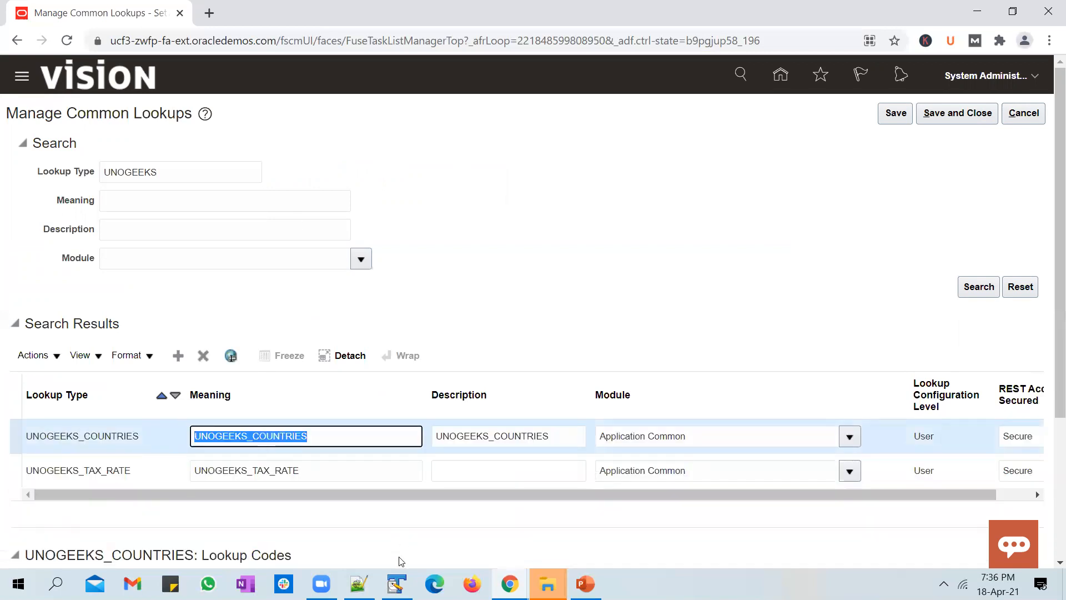
pyautogui.click(397, 583)
pyautogui.rightClick(398, 583)
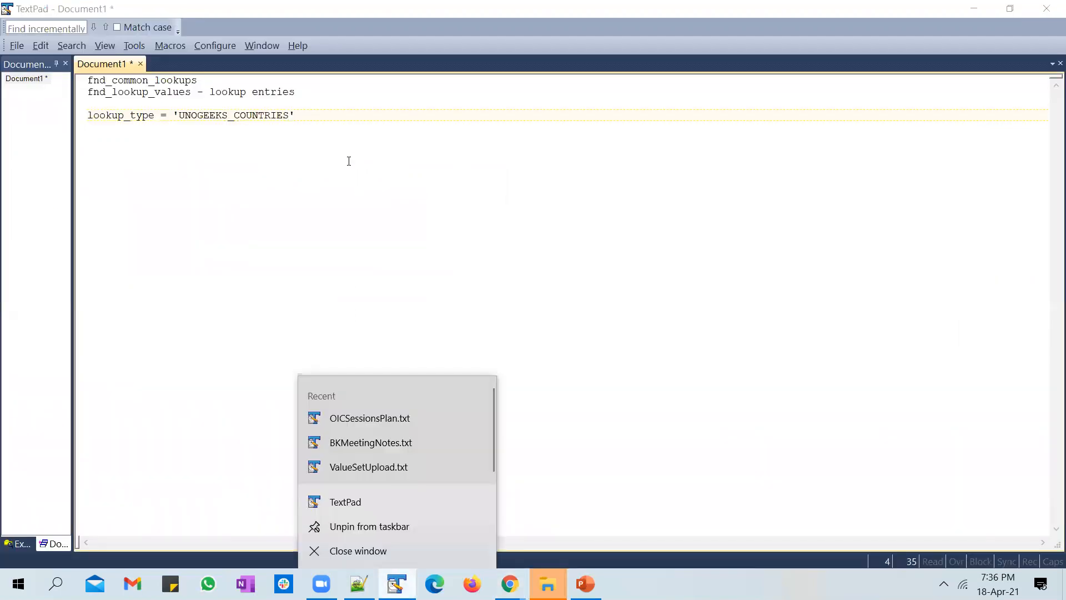
pyautogui.click(171, 121)
pyautogui.press('Return')
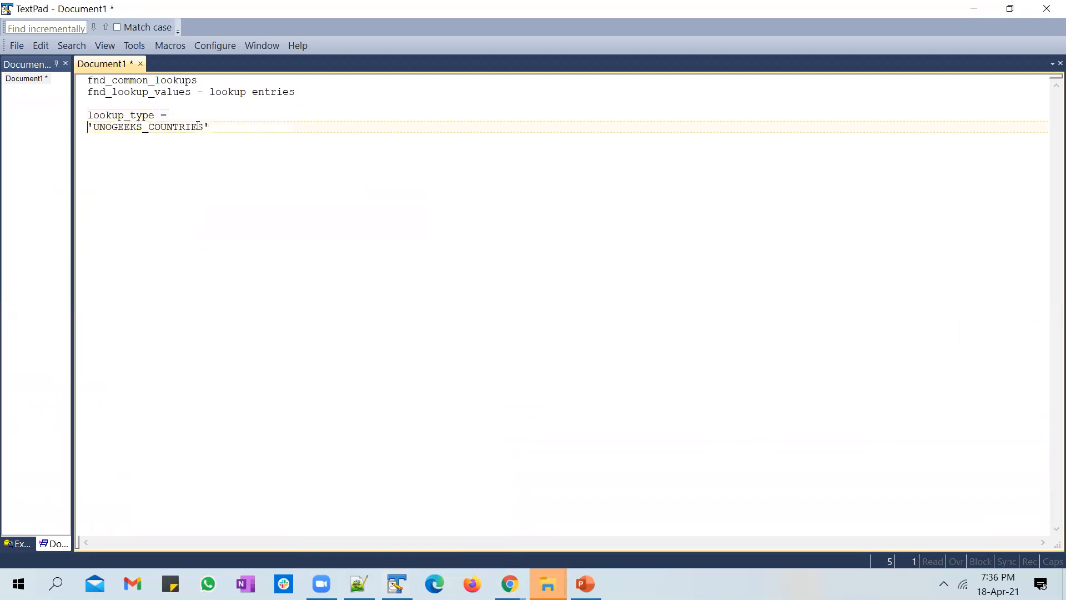
pyautogui.click(214, 129)
pyautogui.press('Return')
pyautogui.hotkey('ctrl', 'v')
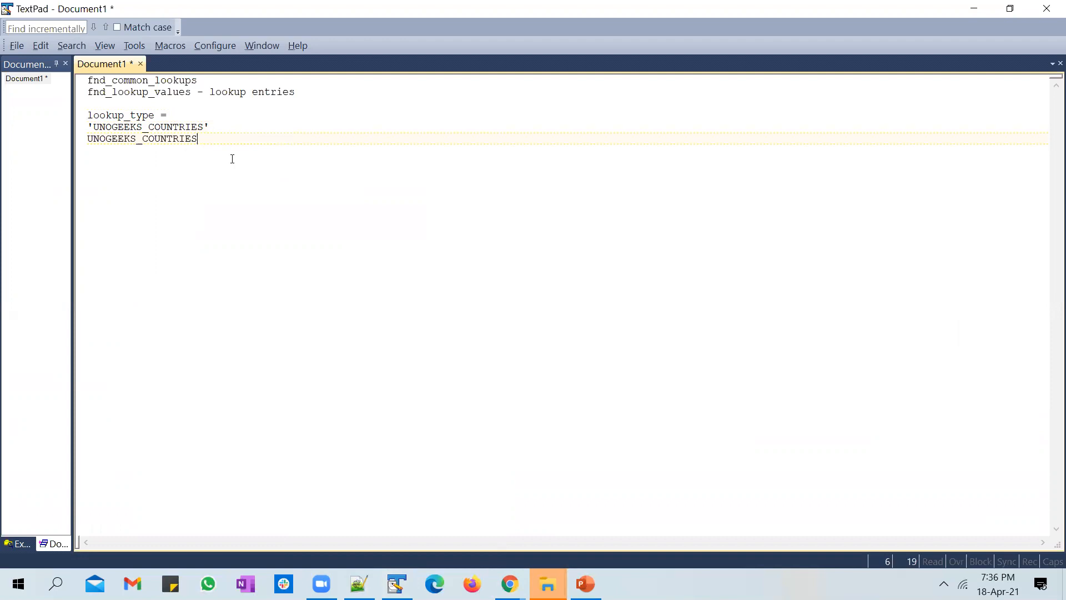
pyautogui.hotkey('alt', 'Tab')
pyautogui.click(512, 275)
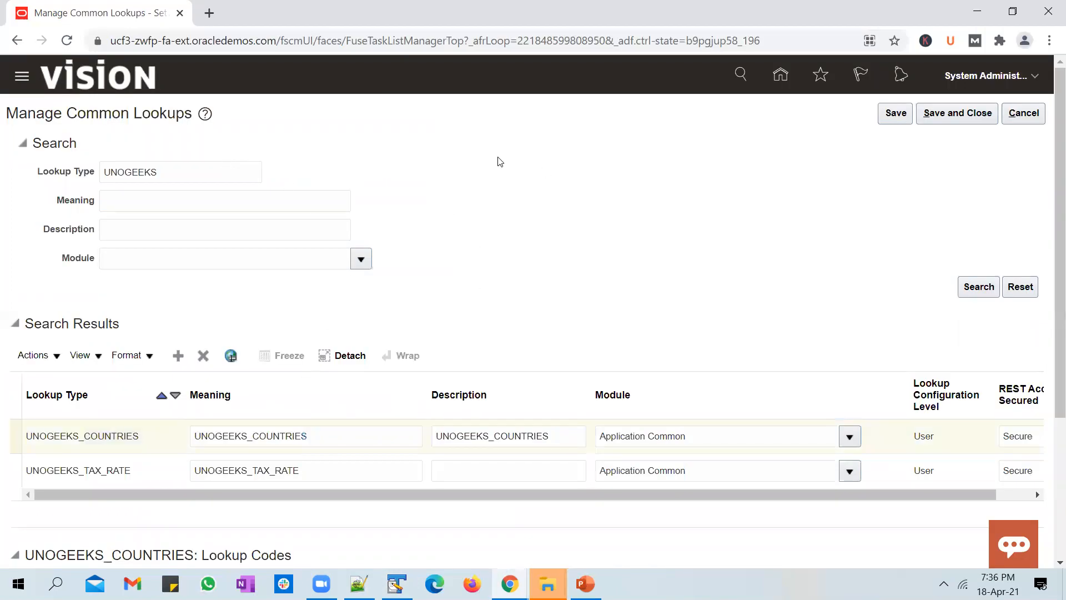
# Switch to the Manage Job window, check the COUNTRY value list, and discard the unsaved UG DFF TEST job.
pyautogui.moveTo(510, 583)
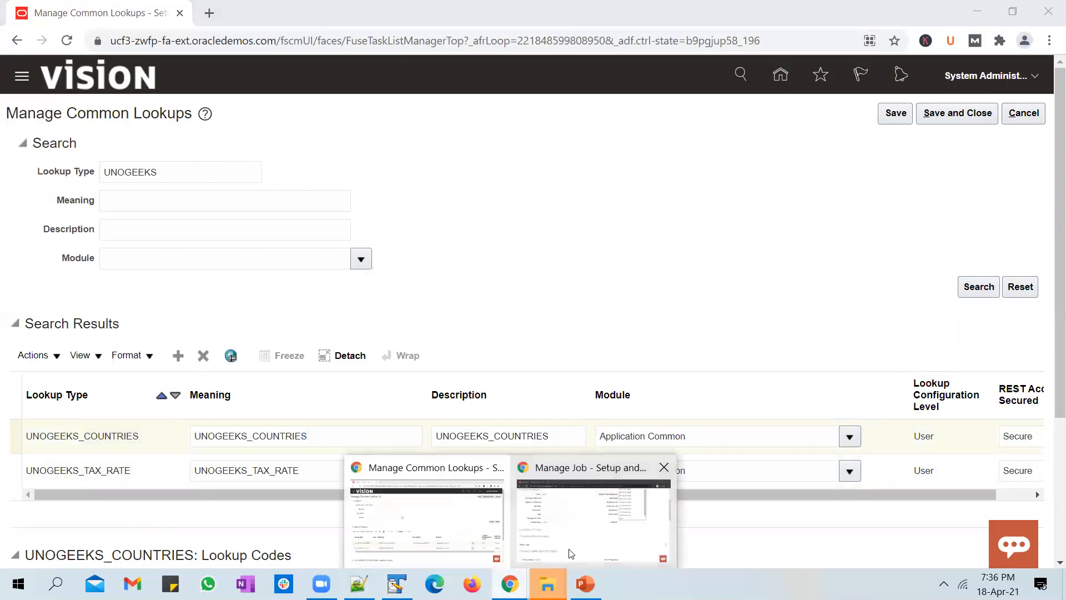
pyautogui.click(599, 508)
pyautogui.click(805, 286)
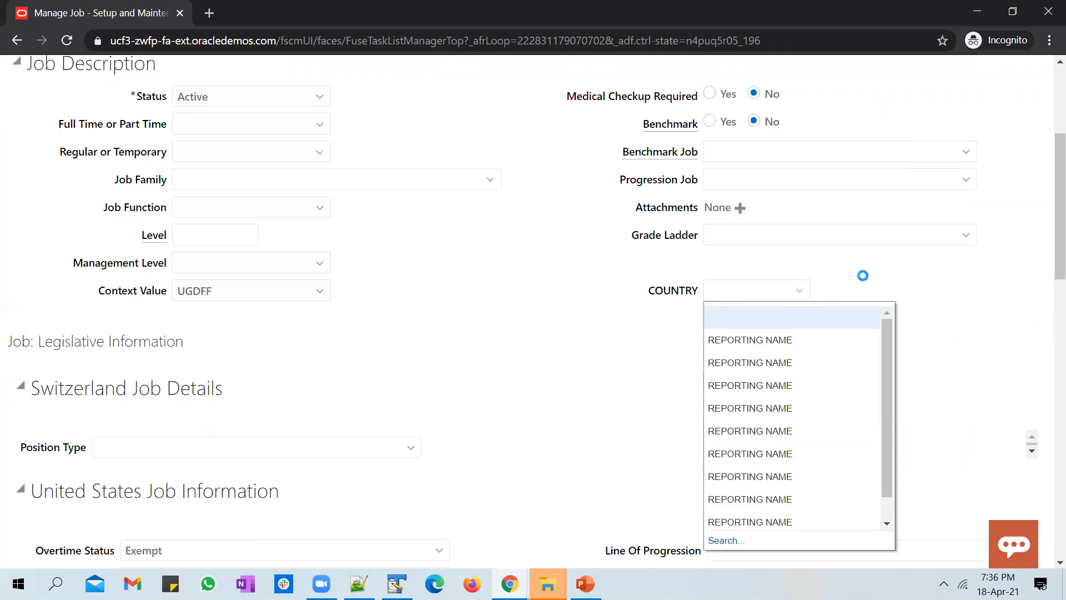
pyautogui.scroll(4, 885, 248)
pyautogui.click(1000, 187)
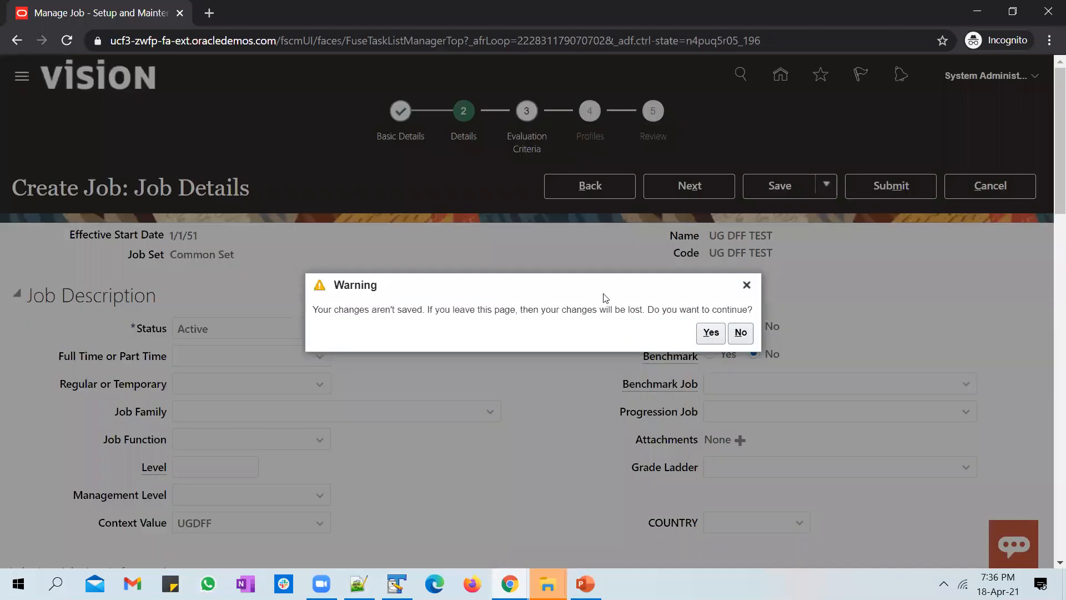
pyautogui.click(711, 332)
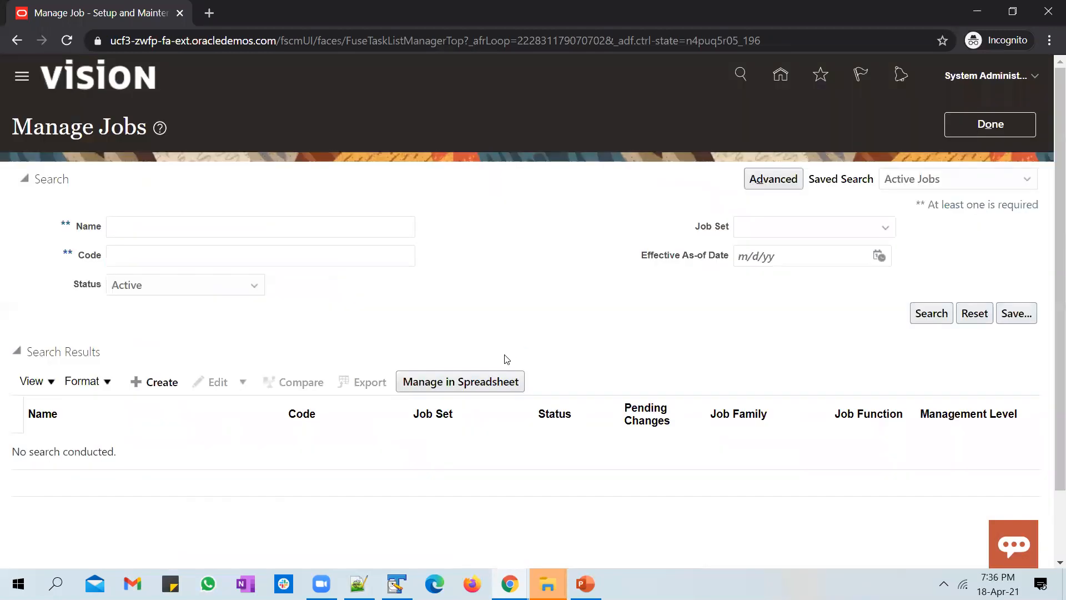
# Create a job with name and code UG JOB1 and continue to its job details.
pyautogui.click(159, 381)
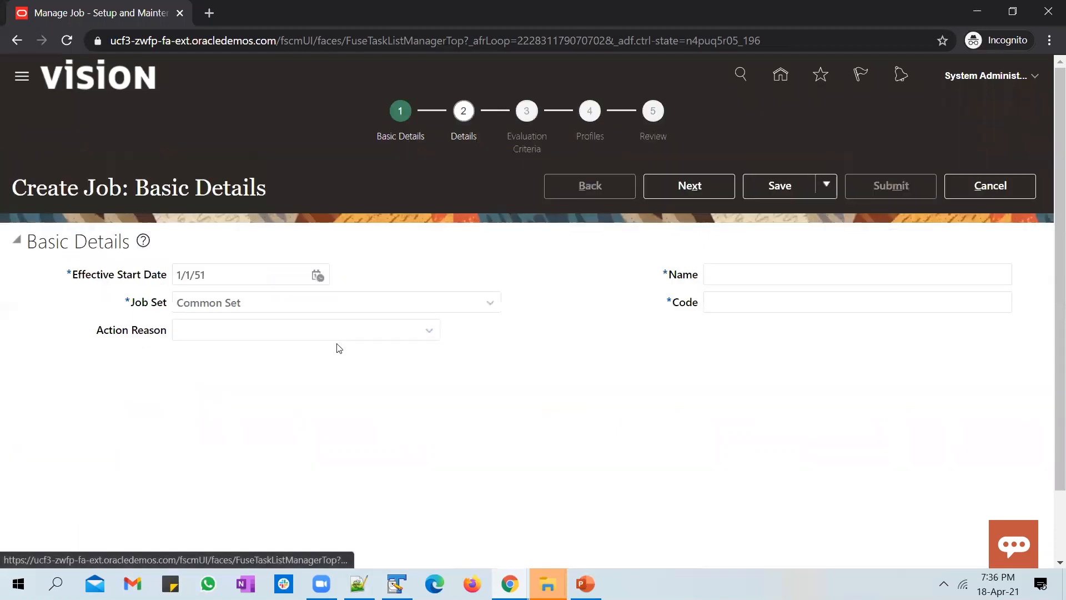
pyautogui.click(723, 275)
pyautogui.write('UG JOB')
pyautogui.press('Tab')
pyautogui.hotkey('shift', 'Tab')
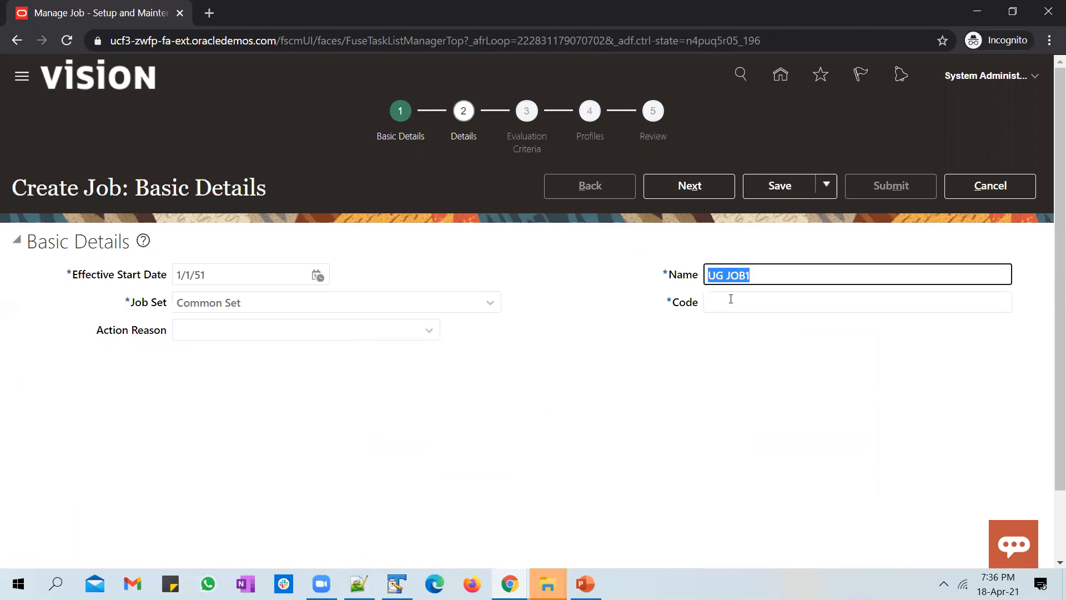
pyautogui.press('Tab')
pyautogui.write('UG JOB1')
pyautogui.click(690, 187)
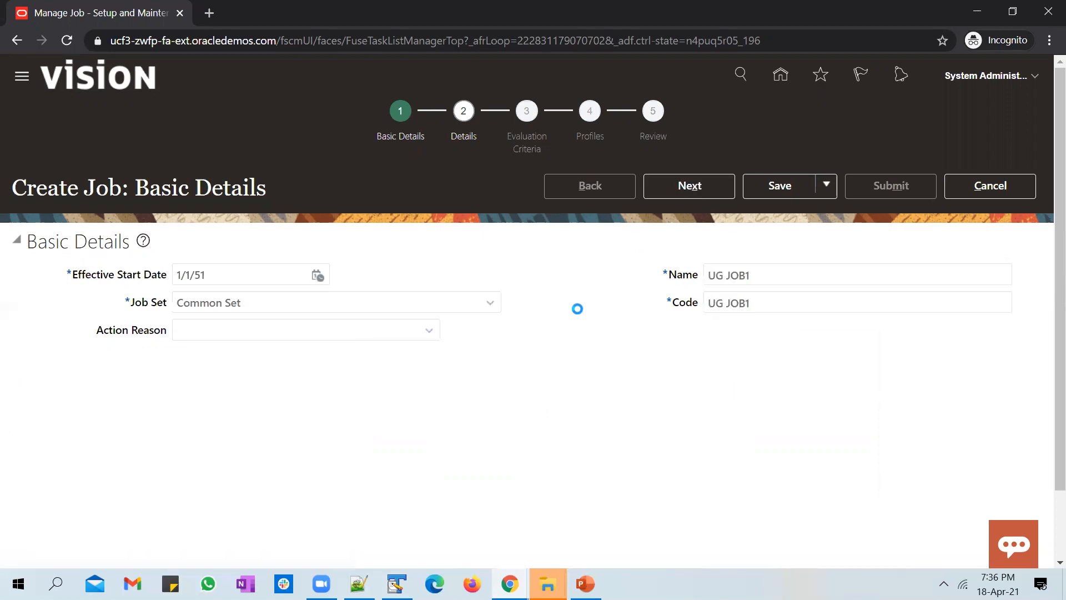
# Set the job's context value to UGDFF and check the values offered for COUNTRY.
pyautogui.scroll(-5, 477, 201)
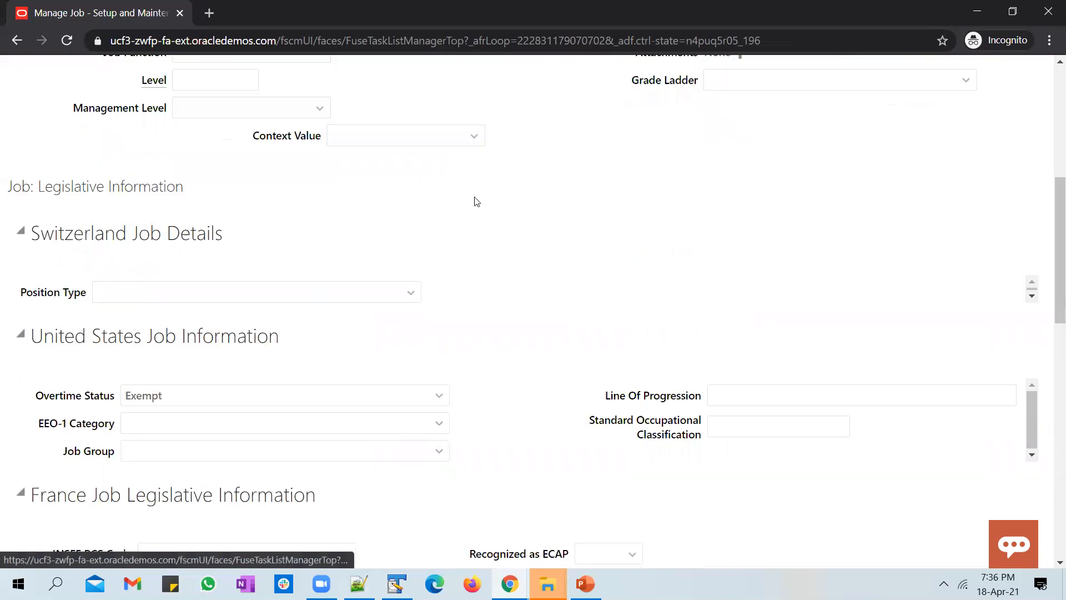
pyautogui.click(470, 143)
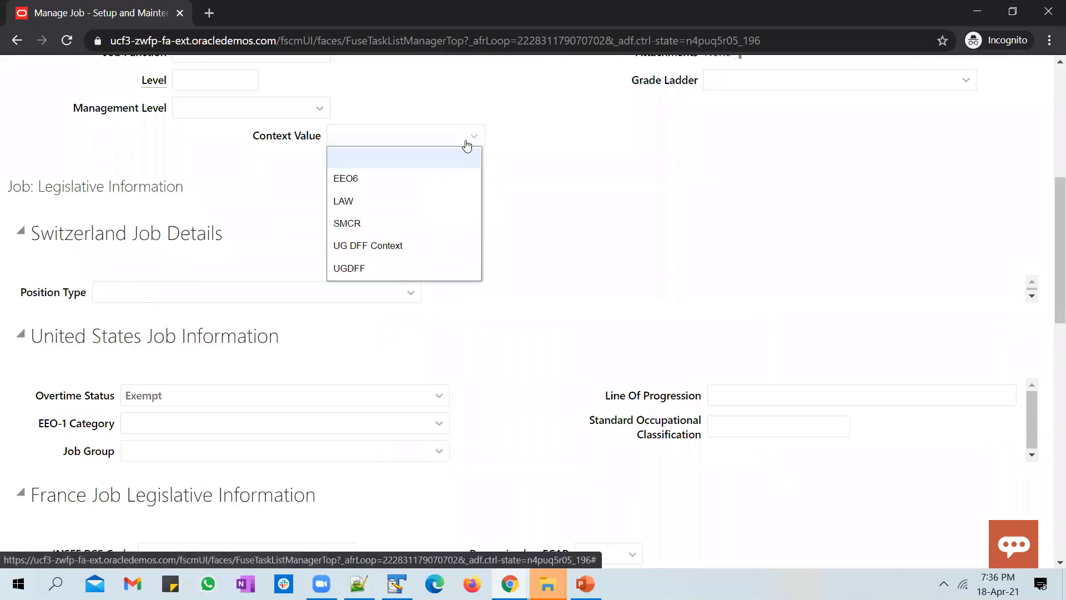
pyautogui.click(420, 268)
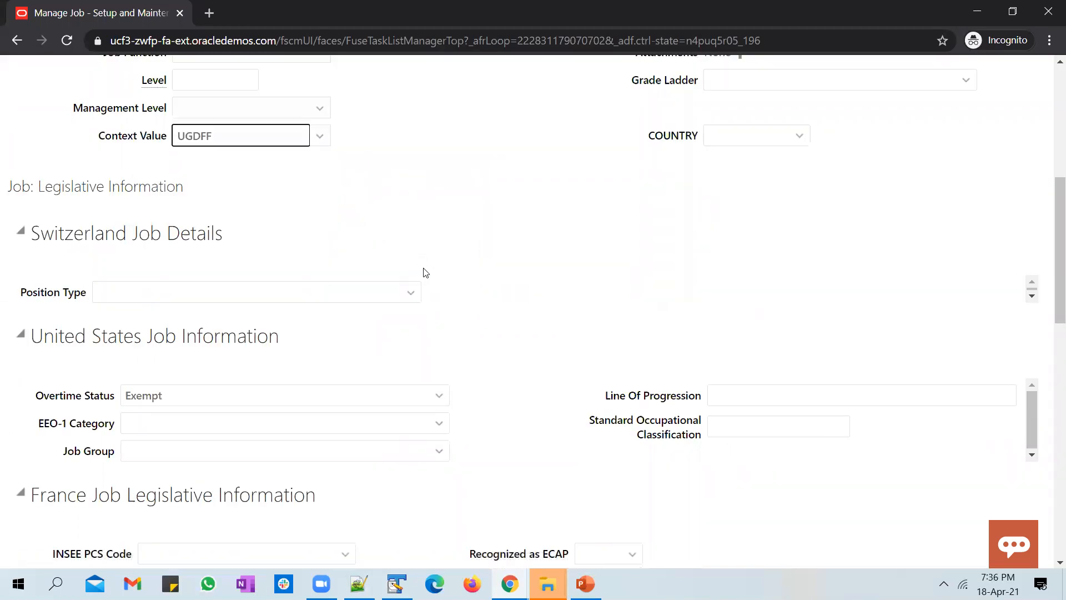
pyautogui.click(788, 140)
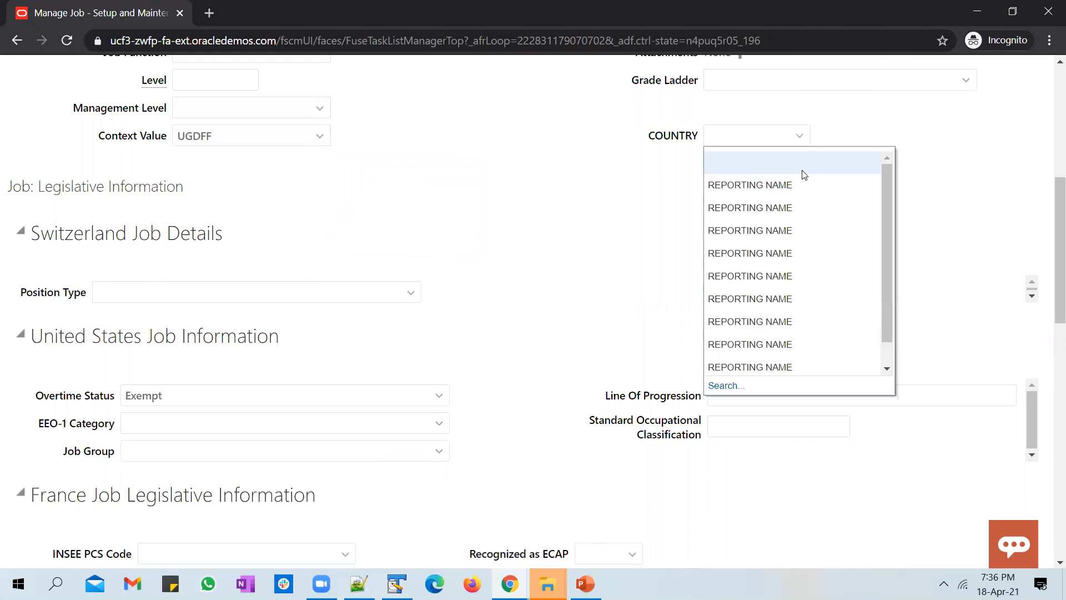
pyautogui.click(651, 298)
# Sign out of the job window's session and confirm the single sign-off.
pyautogui.scroll(6, 967, 254)
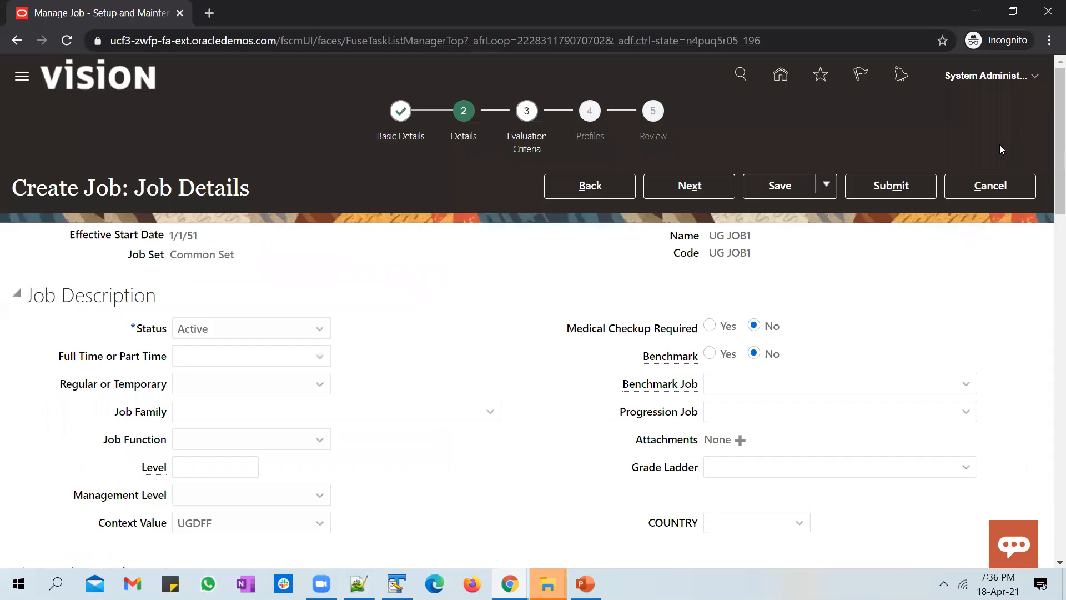
pyautogui.click(1033, 75)
pyautogui.click(998, 106)
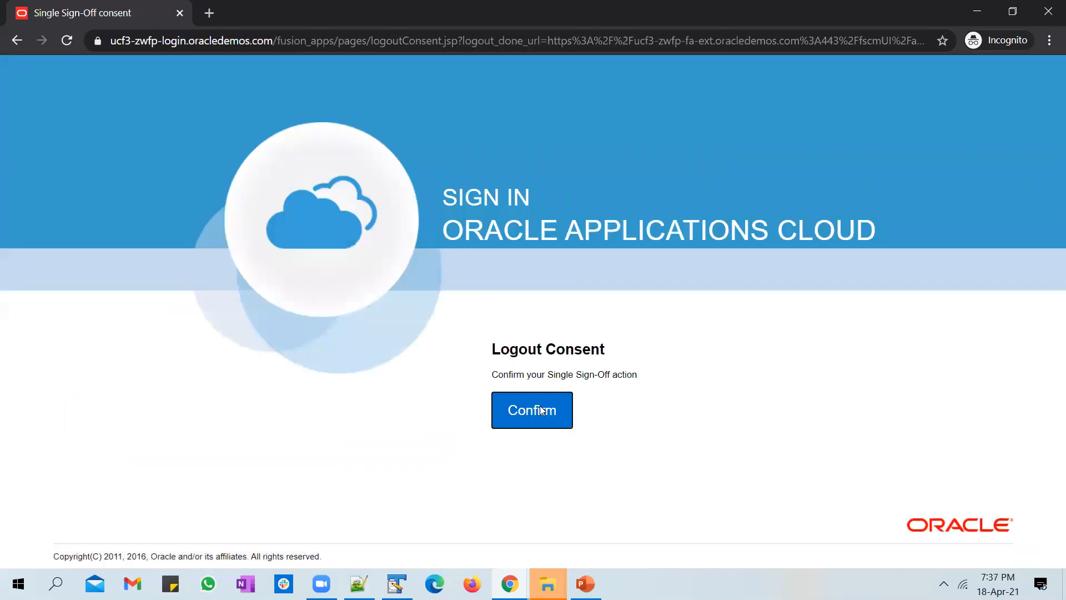
pyautogui.click(541, 410)
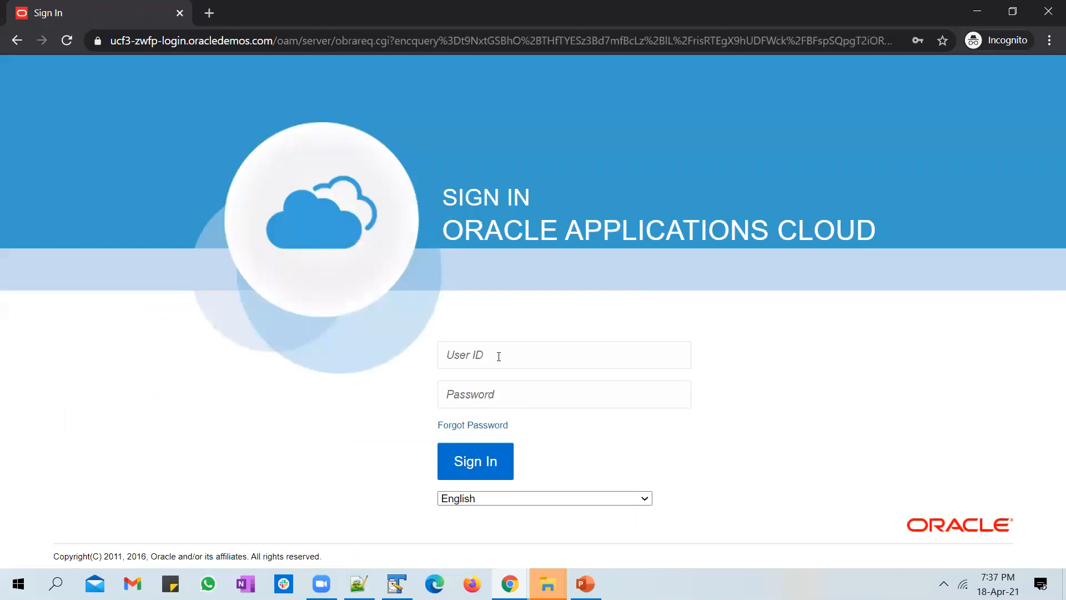
# Sign back in with the system administrator's saved user ID and password.
pyautogui.click(499, 356)
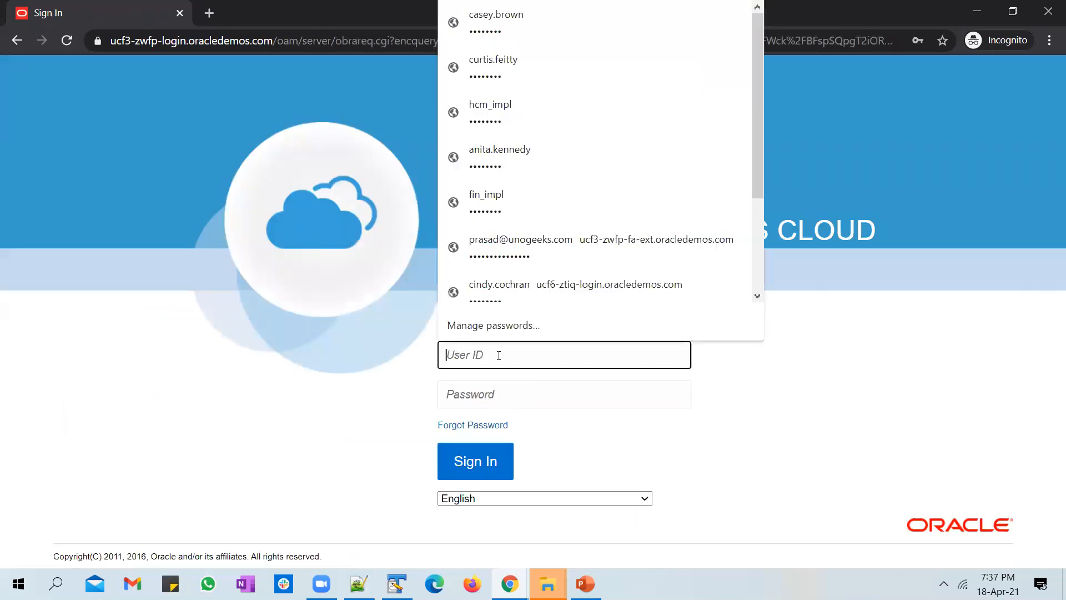
pyautogui.click(396, 583)
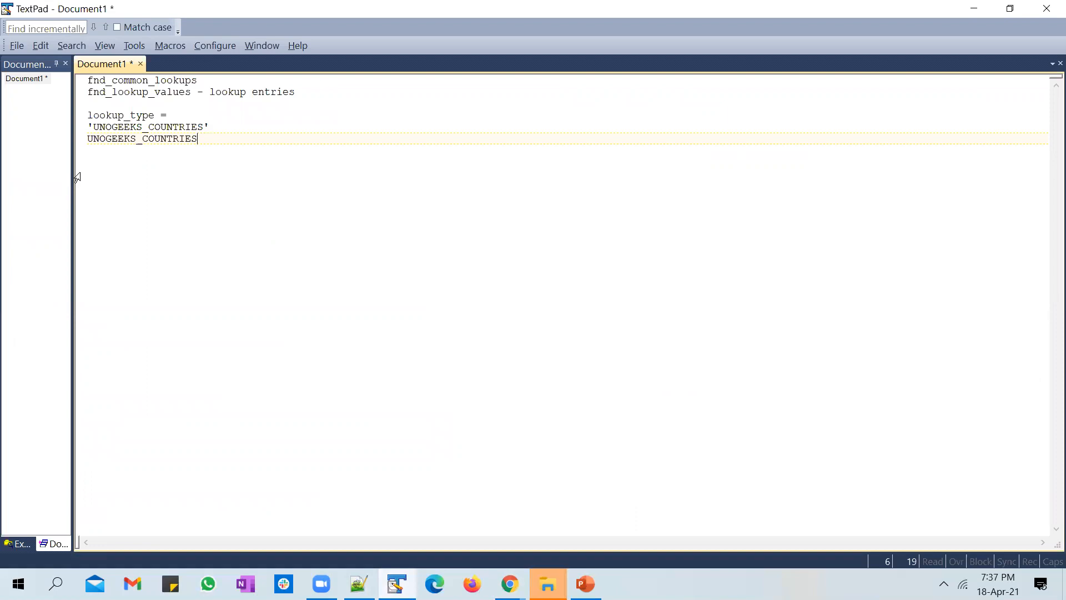
pyautogui.hotkey('alt', 'Tab')
pyautogui.write('cas')
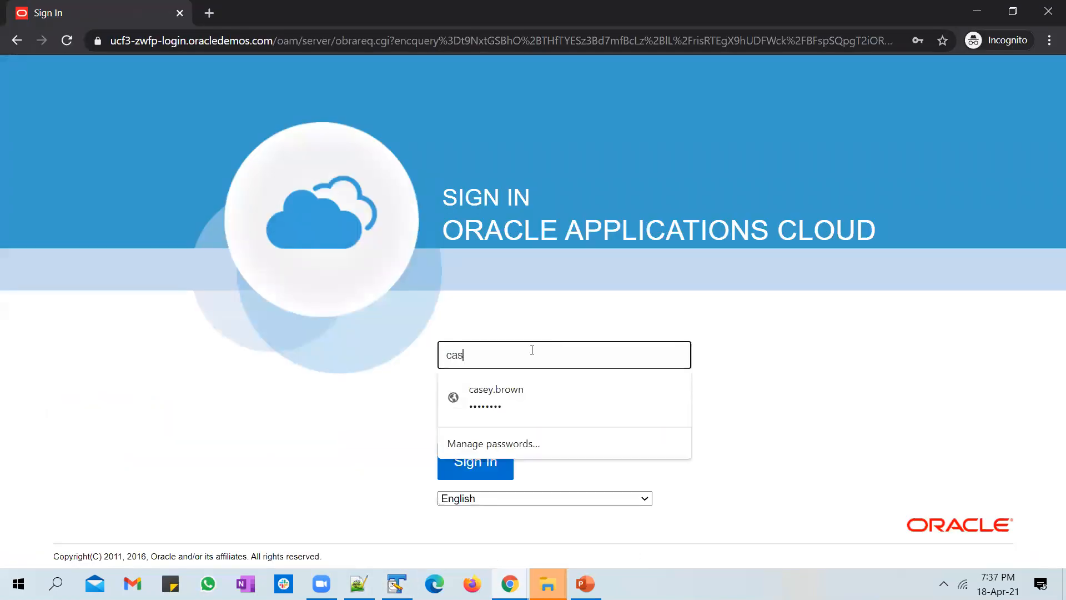
pyautogui.click(496, 396)
pyautogui.click(483, 461)
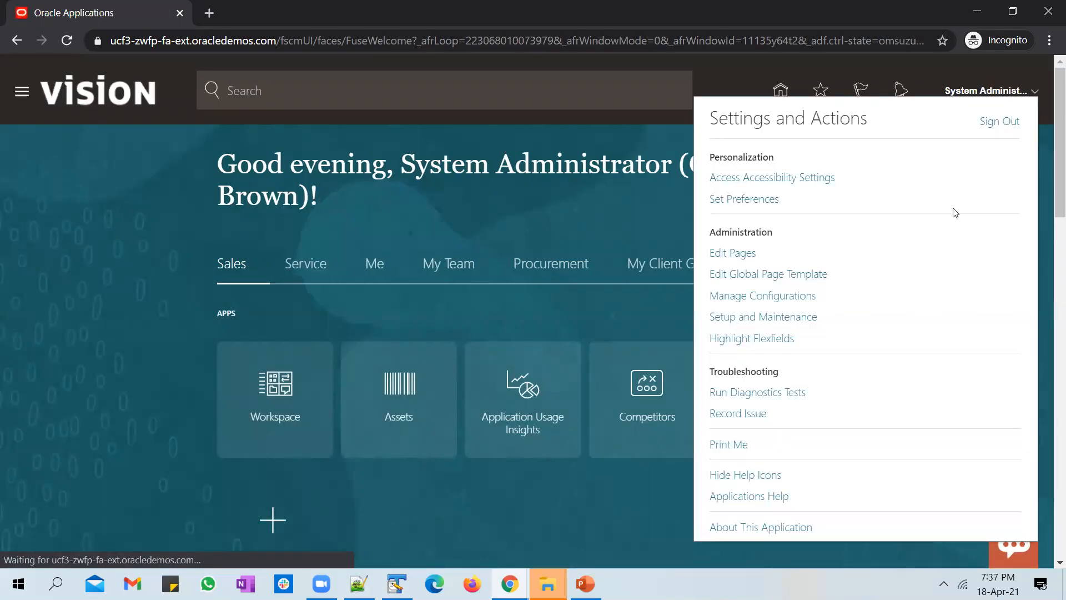
# Go to Setup and Maintenance, search the tasks for manage job, and open the Manage Job task.
pyautogui.click(802, 321)
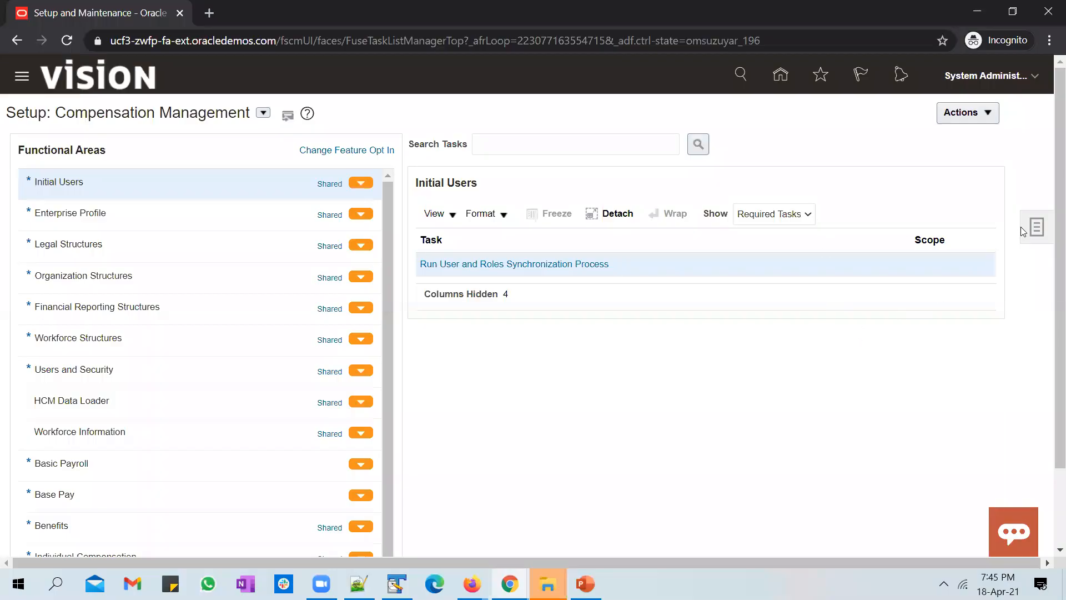
pyautogui.click(1036, 227)
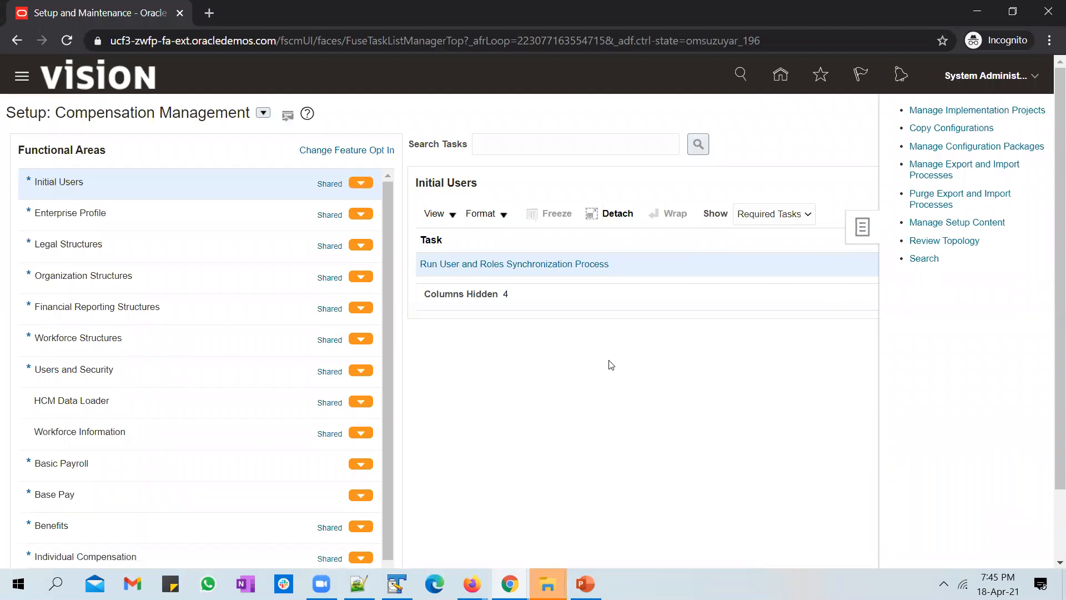
pyautogui.click(441, 152)
pyautogui.write('ma')
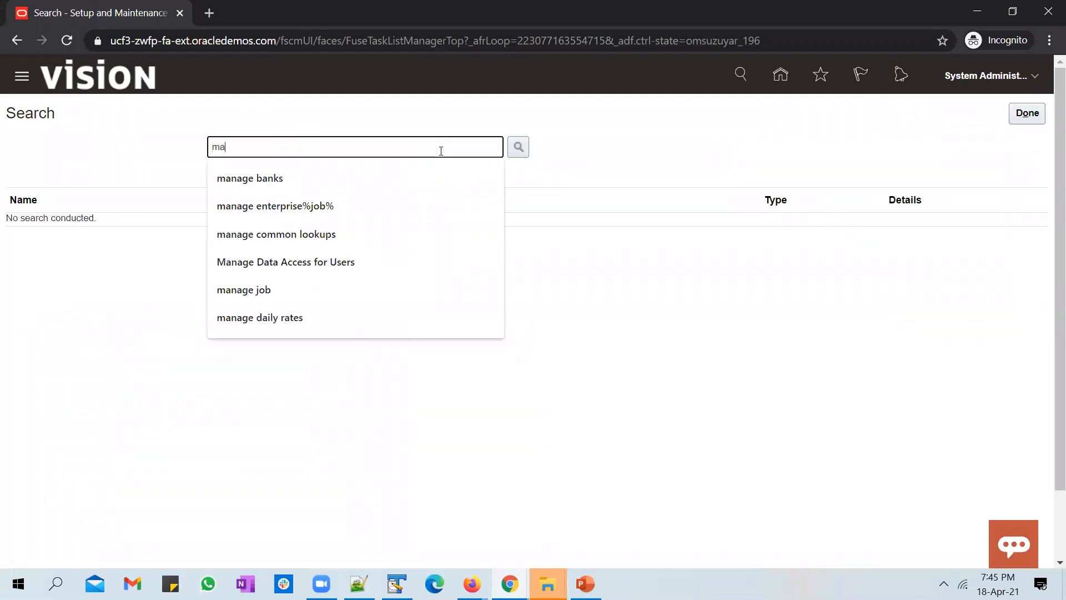
pyautogui.write('ang')
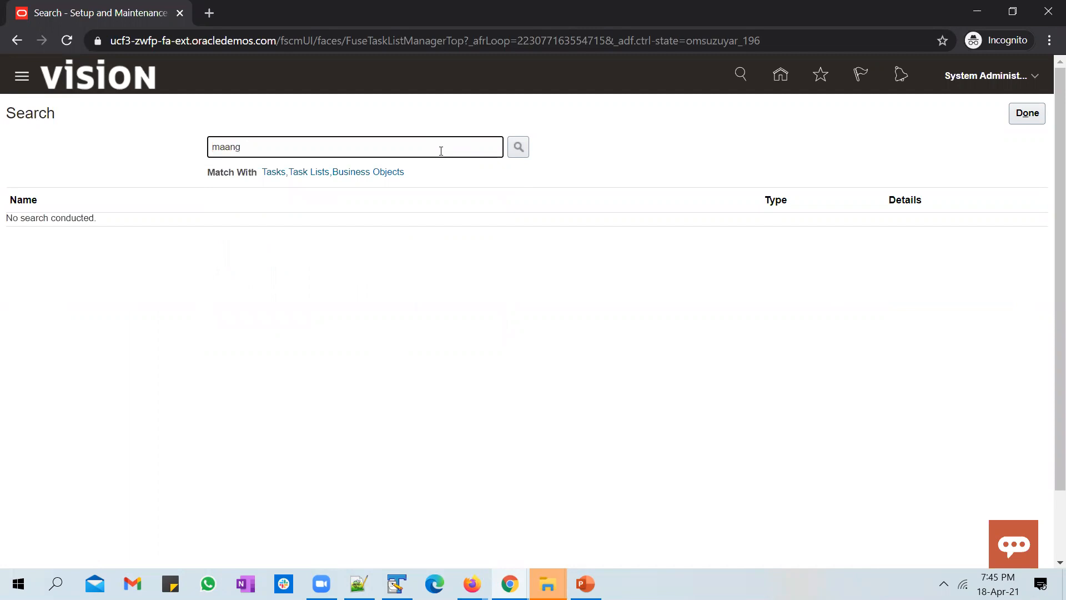
pyautogui.press('BackSpace')
pyautogui.write('nage')
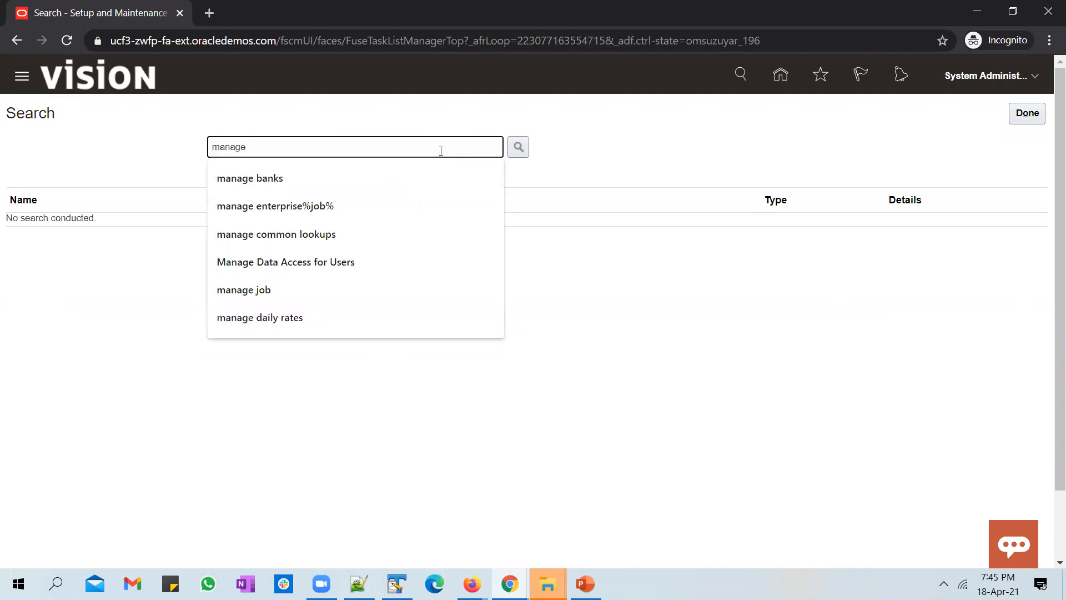
pyautogui.write(' job')
pyautogui.press('Return')
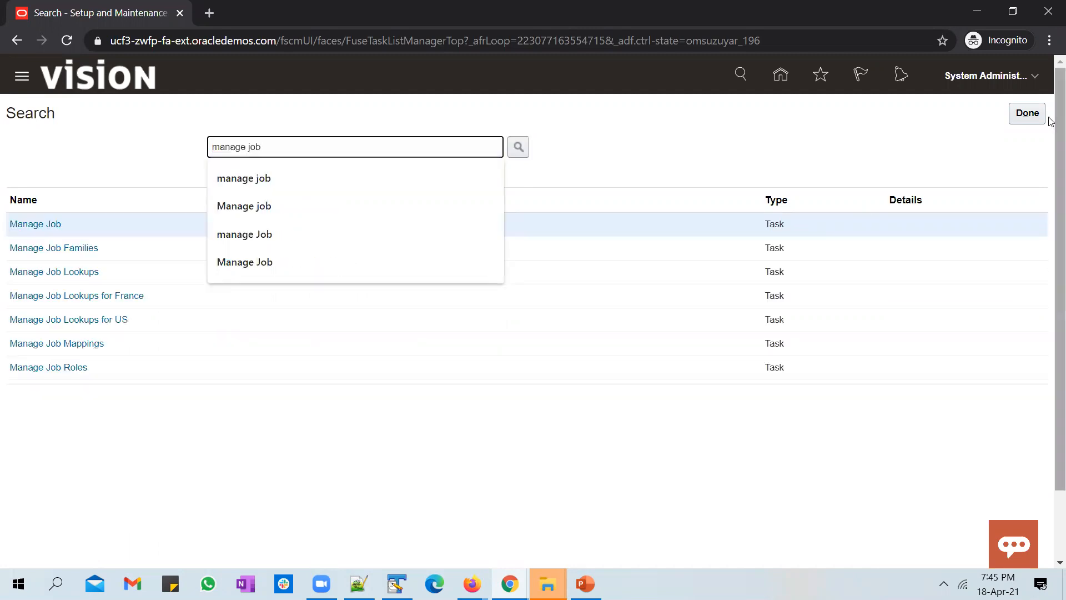
pyautogui.click(41, 227)
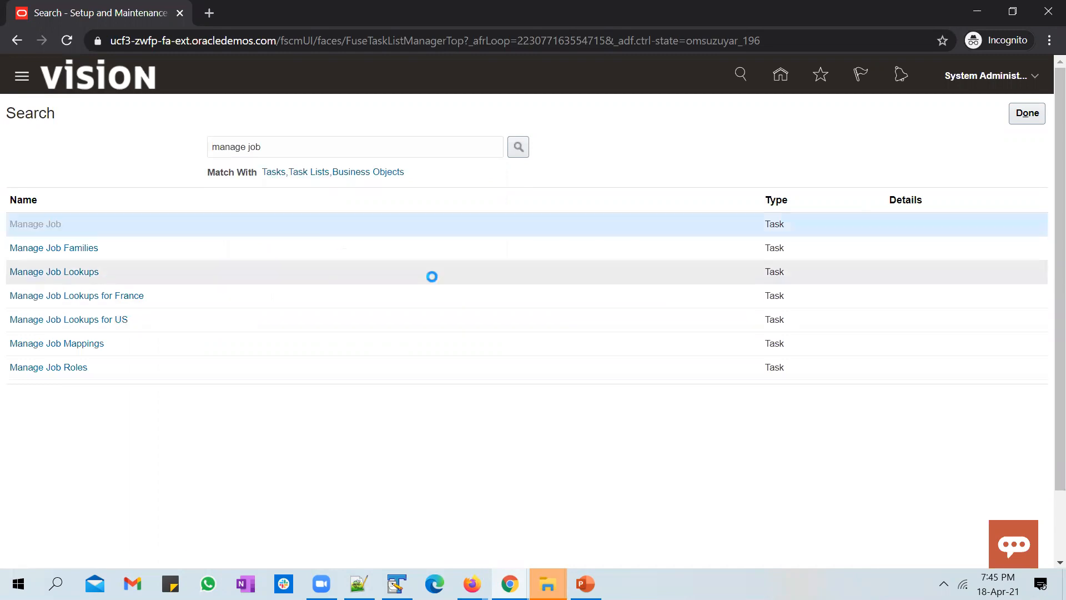
# Create a job with name and code UG DFF Job 1 and continue to its job details.
pyautogui.click(156, 382)
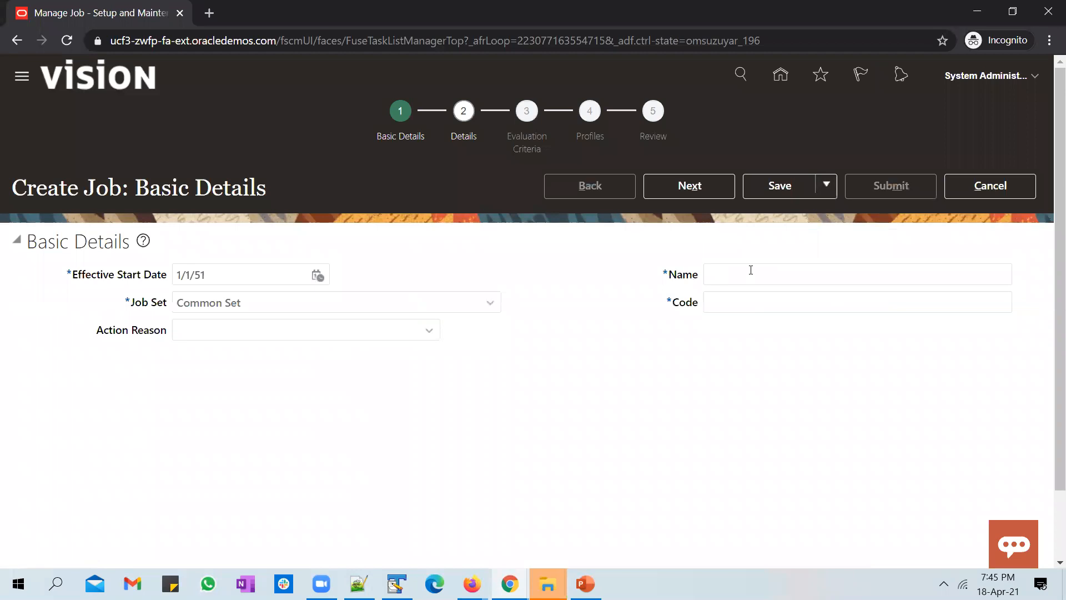
pyautogui.click(751, 270)
pyautogui.write('UG')
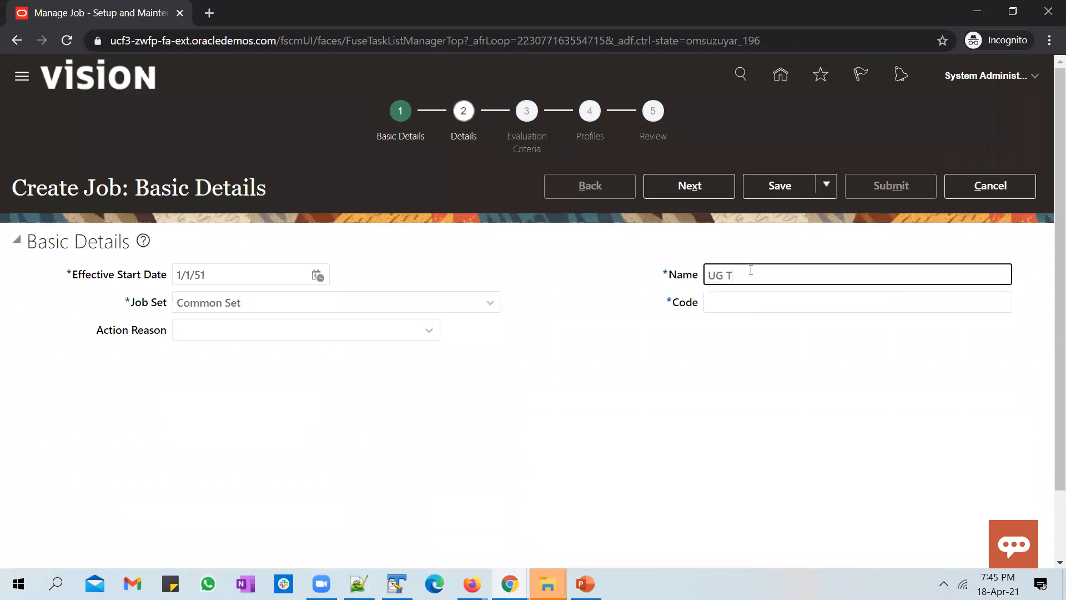
pyautogui.write(' DF')
pyautogui.moveTo(782, 274); pyautogui.dragTo(690, 281)
pyautogui.hotkey('ctrl', 'c')
pyautogui.click(737, 296)
pyautogui.hotkey('ctrl', 'v')
pyautogui.click(703, 193)
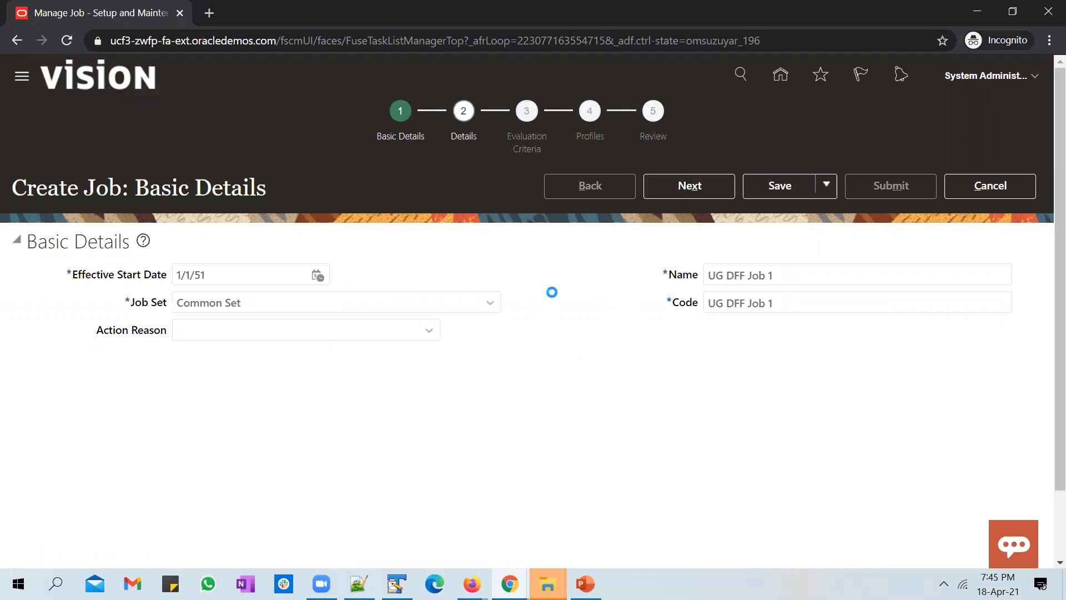
# Set the job's context value to UGDFF and display the values offered for COUNTRY.
pyautogui.scroll(-3, 483, 376)
pyautogui.click(483, 376)
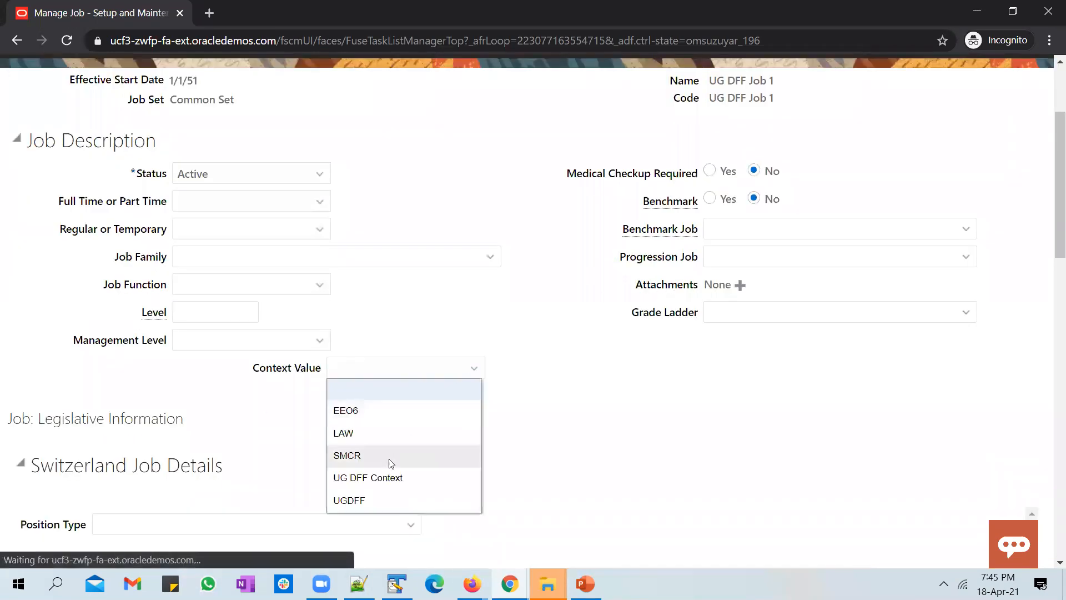
pyautogui.click(377, 497)
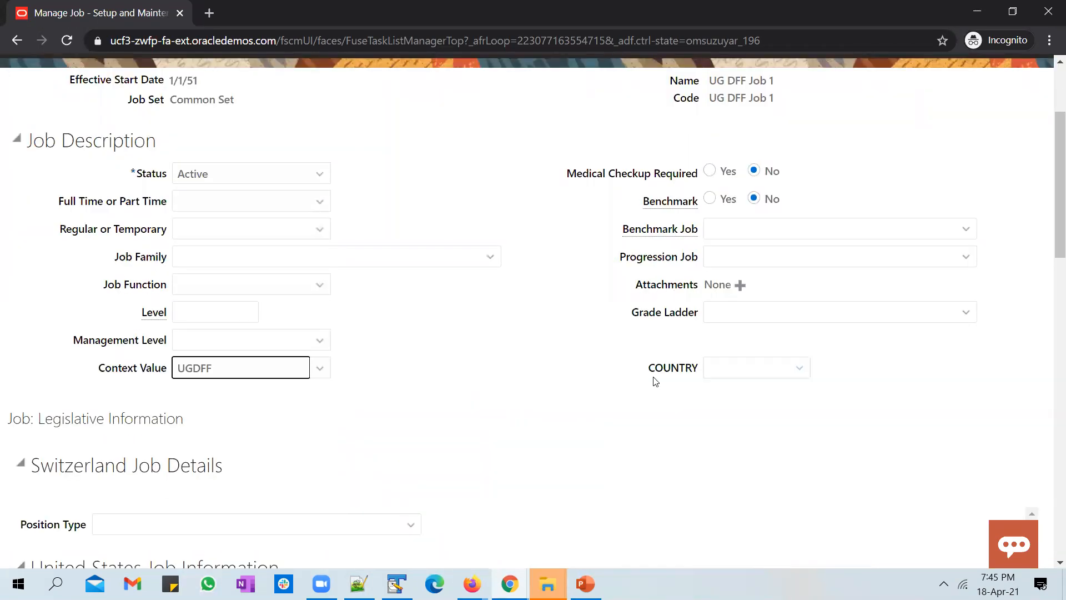
pyautogui.click(803, 376)
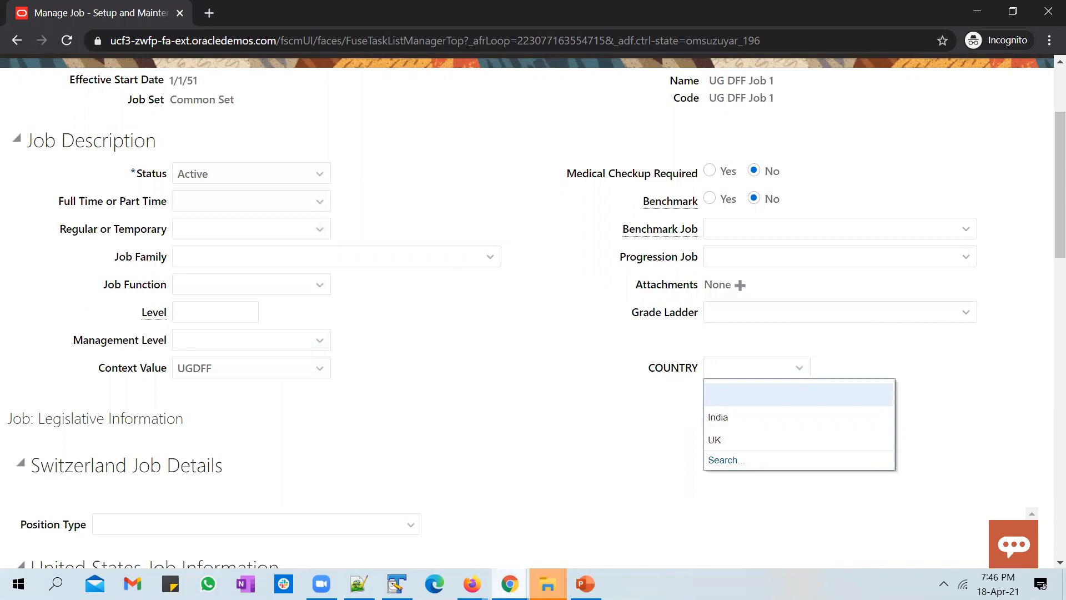
# Compare the job's COUNTRY values with the lookup codes of UNOGEEKS_COUNTRIES in the Manage Common Lookups window.
pyautogui.moveTo(510, 583)
pyautogui.click(454, 522)
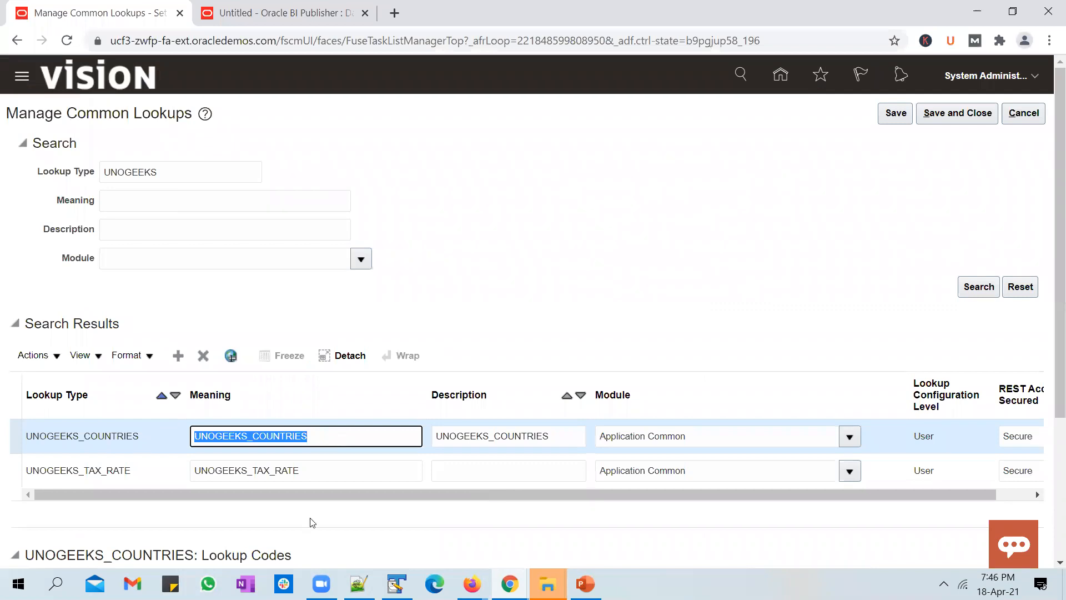
pyautogui.scroll(-3, 697, 471)
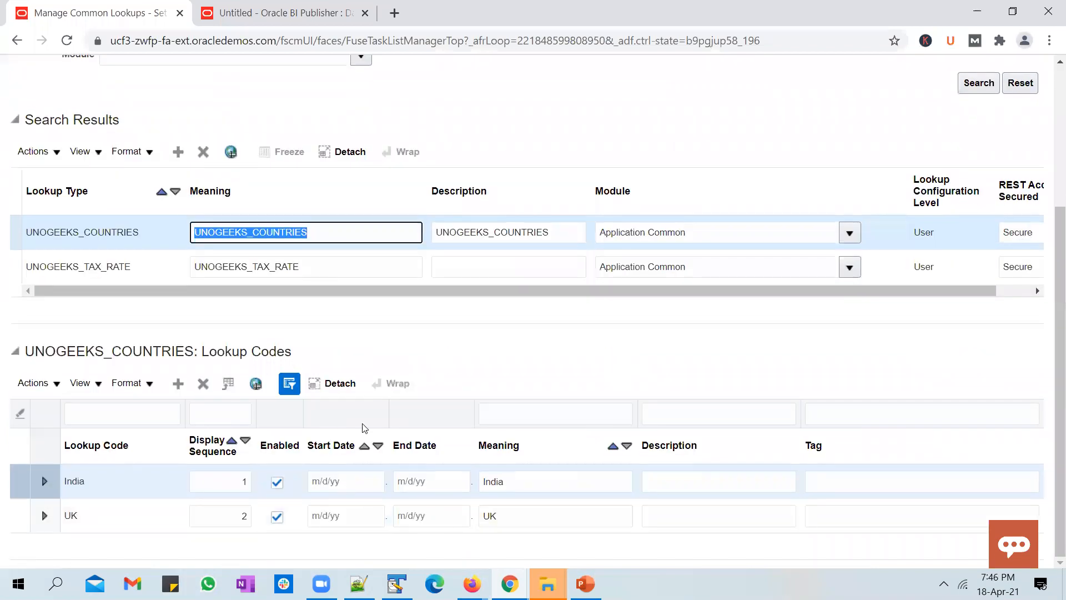
pyautogui.hotkey('alt', 'Tab')
pyautogui.hotkey('alt', 'Tab')
pyautogui.hotkey('alt', 'Tab')
pyautogui.hotkey('alt', 'Tab')
# Add the lookup code US with meaning US to UNOGEEKS_COUNTRIES.
pyautogui.click(177, 385)
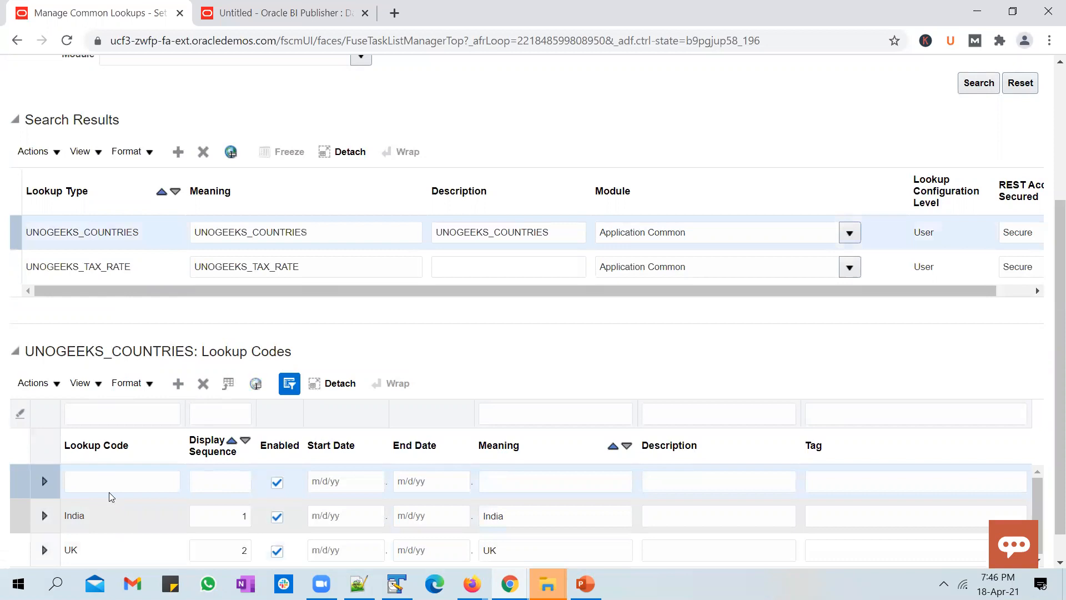
pyautogui.click(107, 476)
pyautogui.write('US')
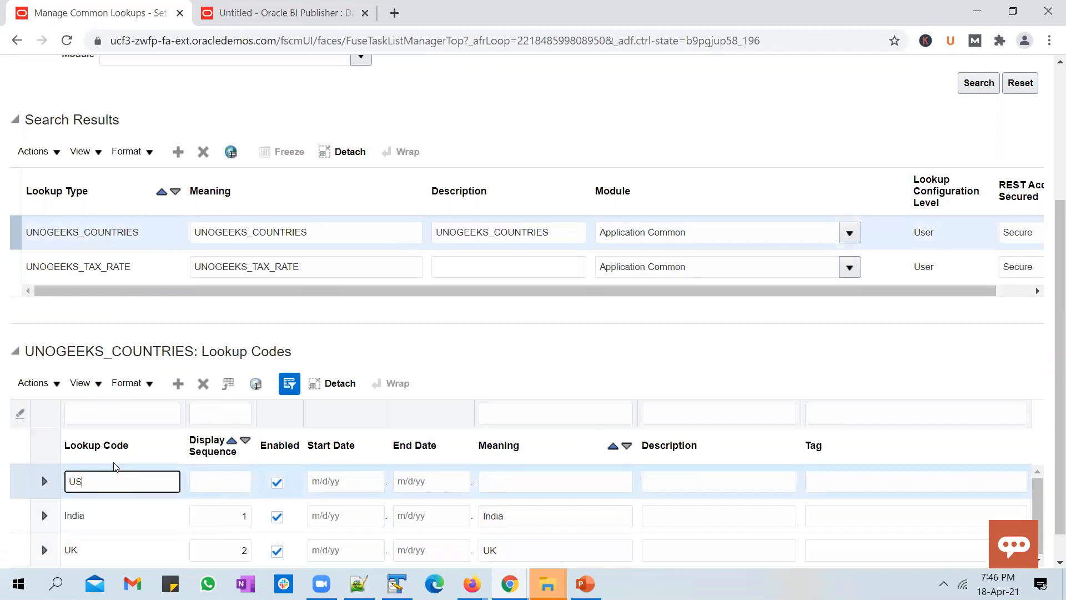
pyautogui.click(507, 483)
pyautogui.write('US')
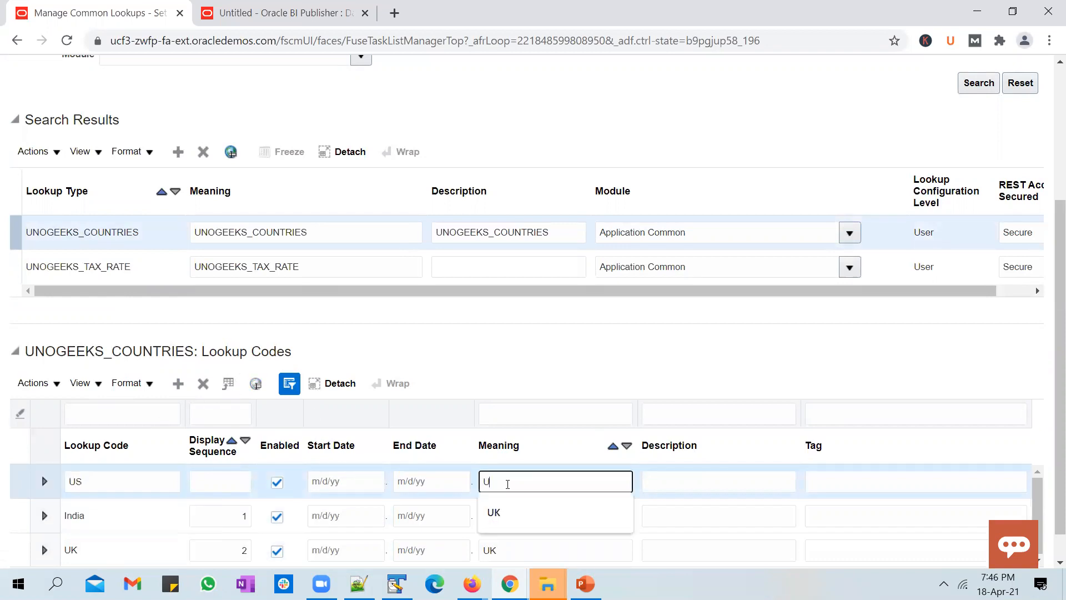
# Add the lookup code Germany with meaning Germany to UNOGEEKS_COUNTRIES and save the lookup.
pyautogui.click(178, 384)
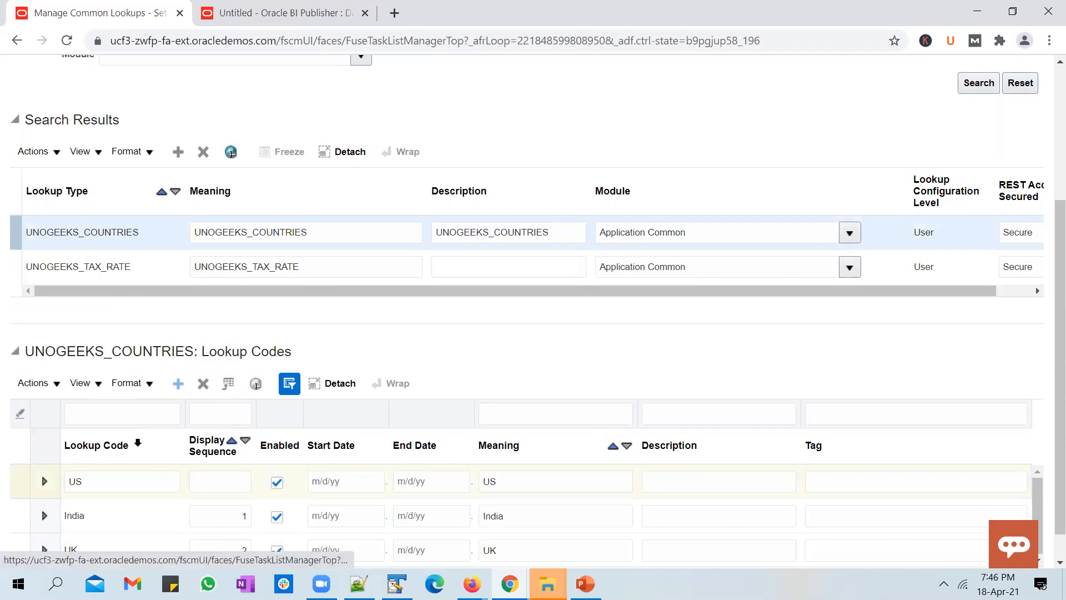
pyautogui.click(124, 480)
pyautogui.write('Germany')
pyautogui.press('Tab')
pyautogui.press('Tab')
pyautogui.press('Tab')
pyautogui.press('Tab')
pyautogui.press('Tab')
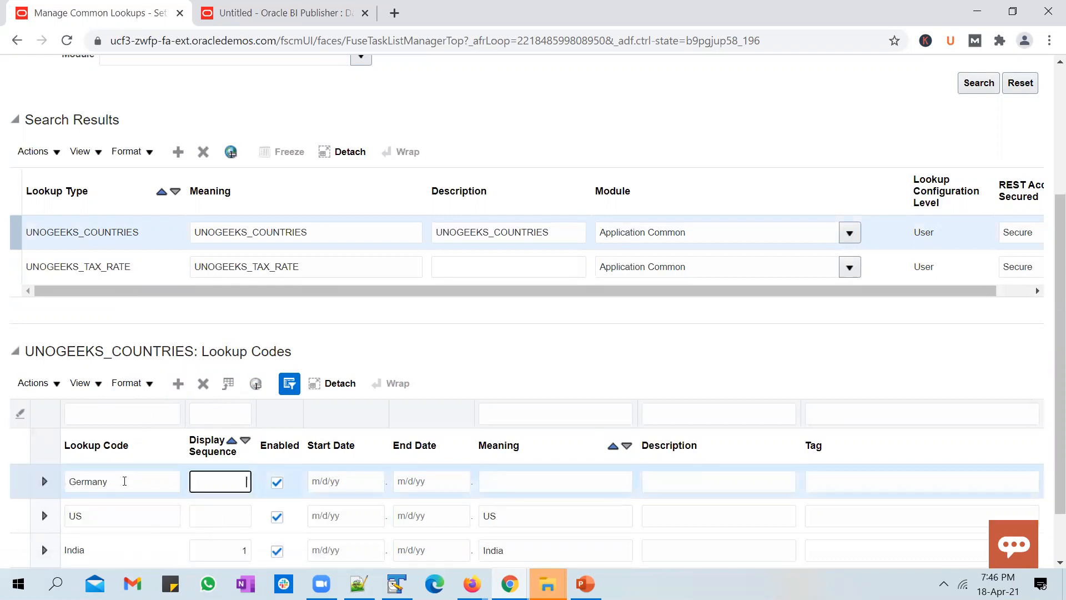
pyautogui.write('Germany')
pyautogui.scroll(4, 822, 220)
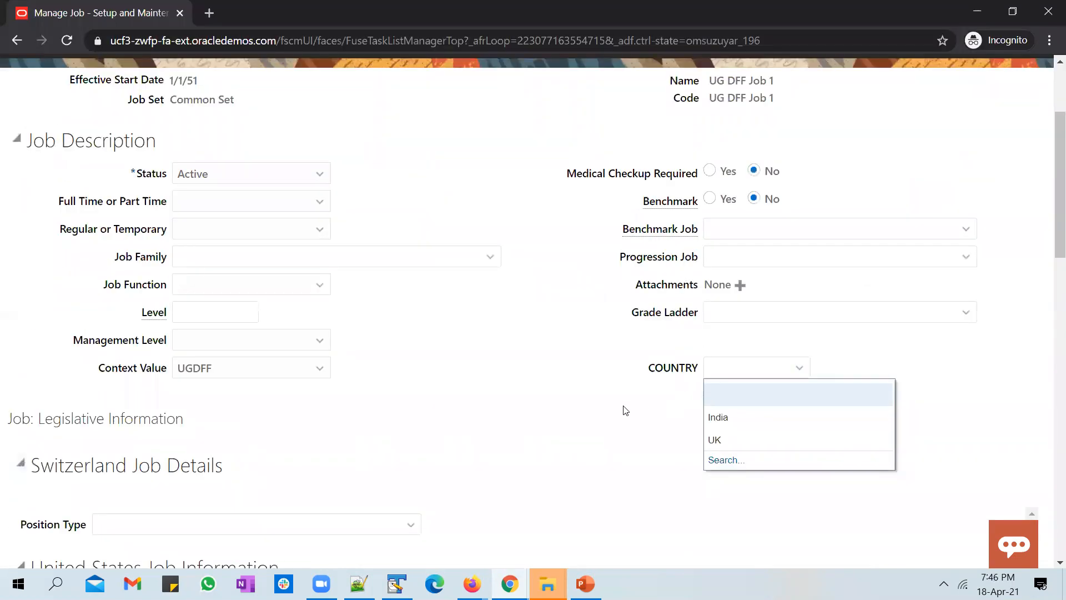
# Return to the job window, open the COUNTRY value search, and try to search without entering a value.
pyautogui.click(669, 423)
pyautogui.click(798, 367)
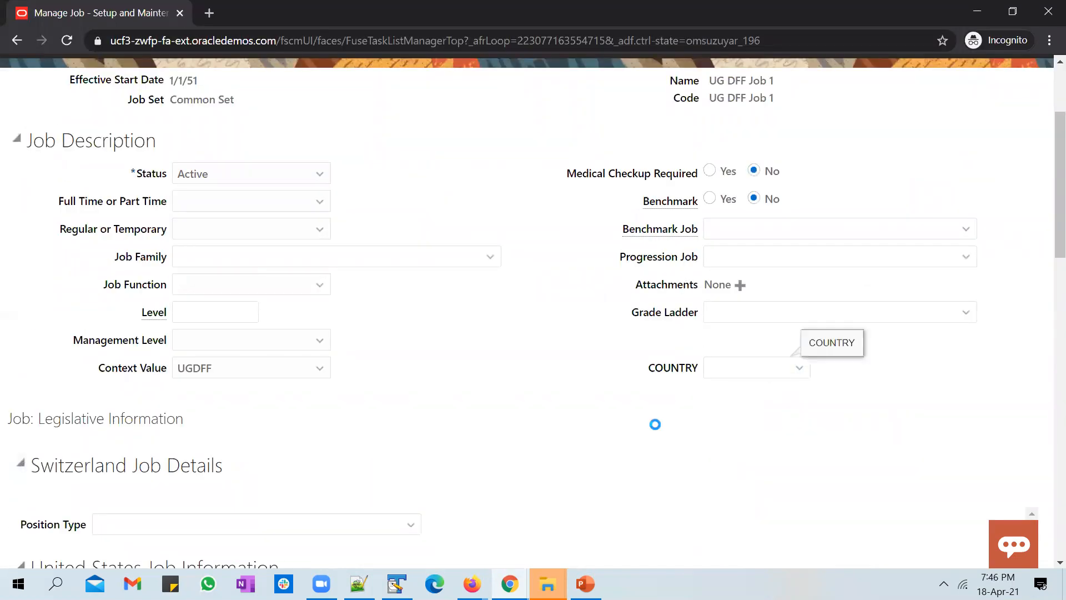
pyautogui.click(714, 461)
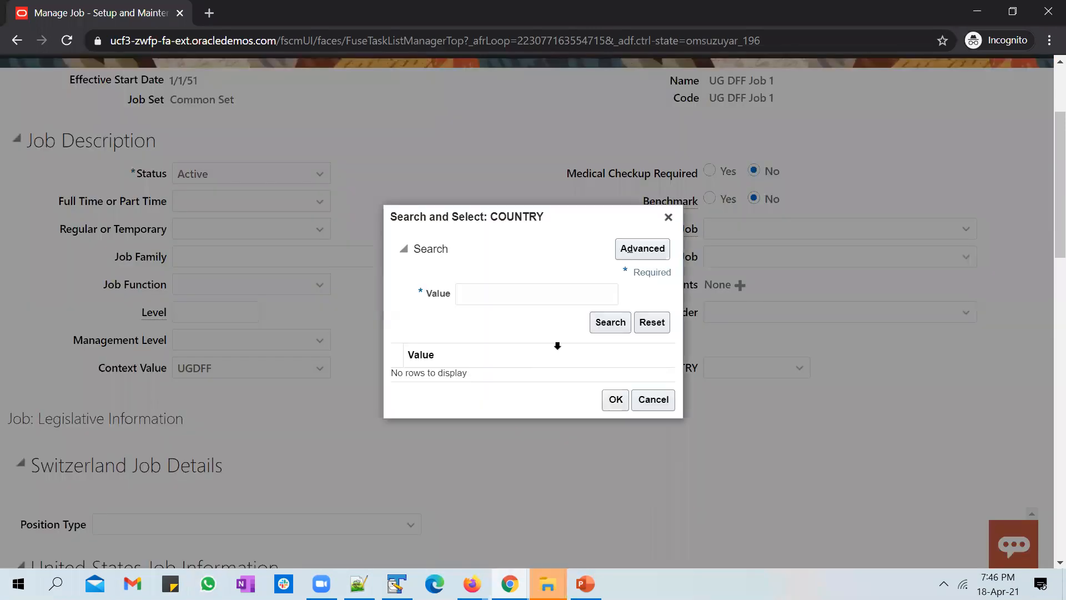
pyautogui.click(609, 322)
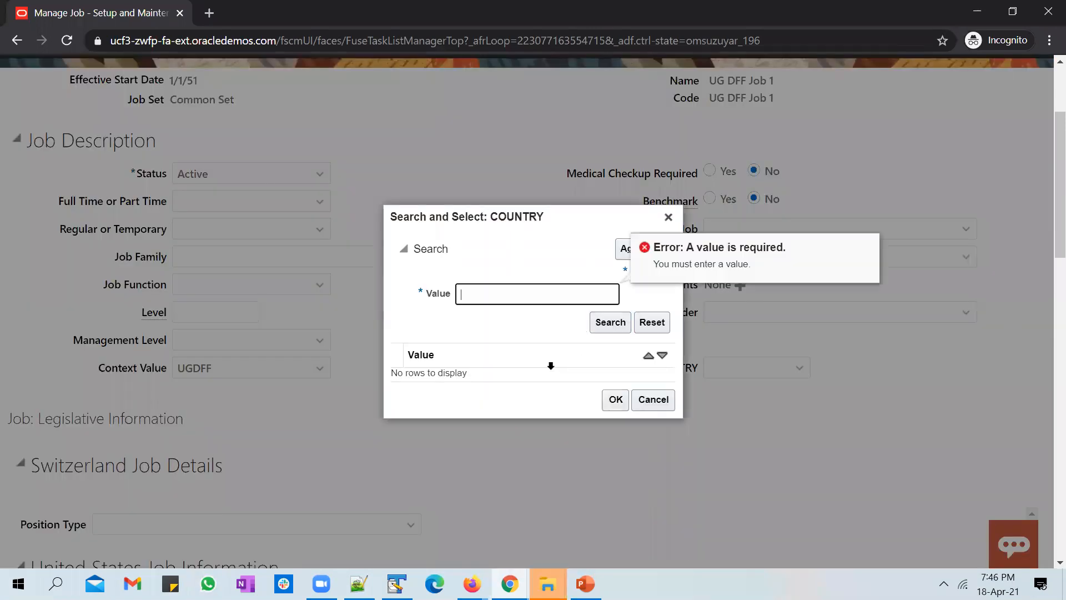
# List all COUNTRY values through the advanced search with the Is not blank operator.
pyautogui.click(621, 255)
pyautogui.click(631, 247)
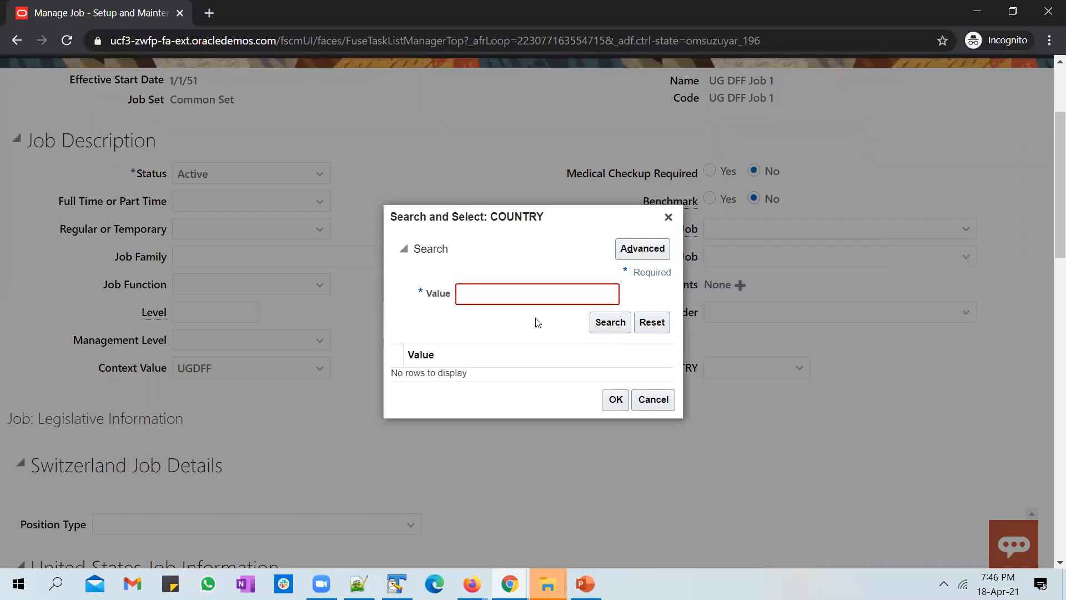
pyautogui.click(642, 253)
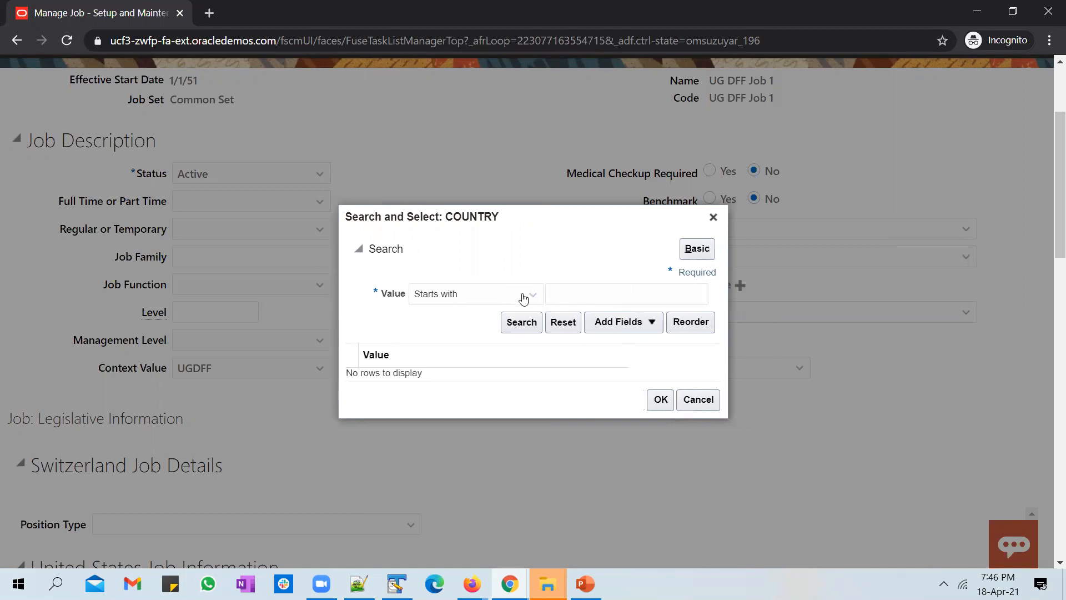
pyautogui.click(530, 295)
pyautogui.scroll(-2, 419, 511)
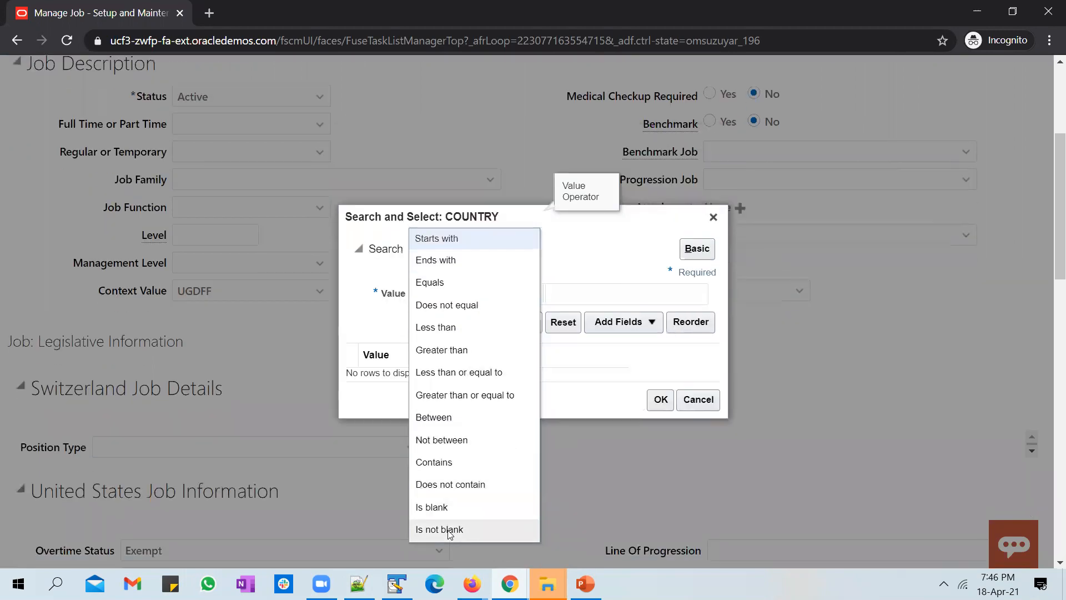
pyautogui.click(447, 529)
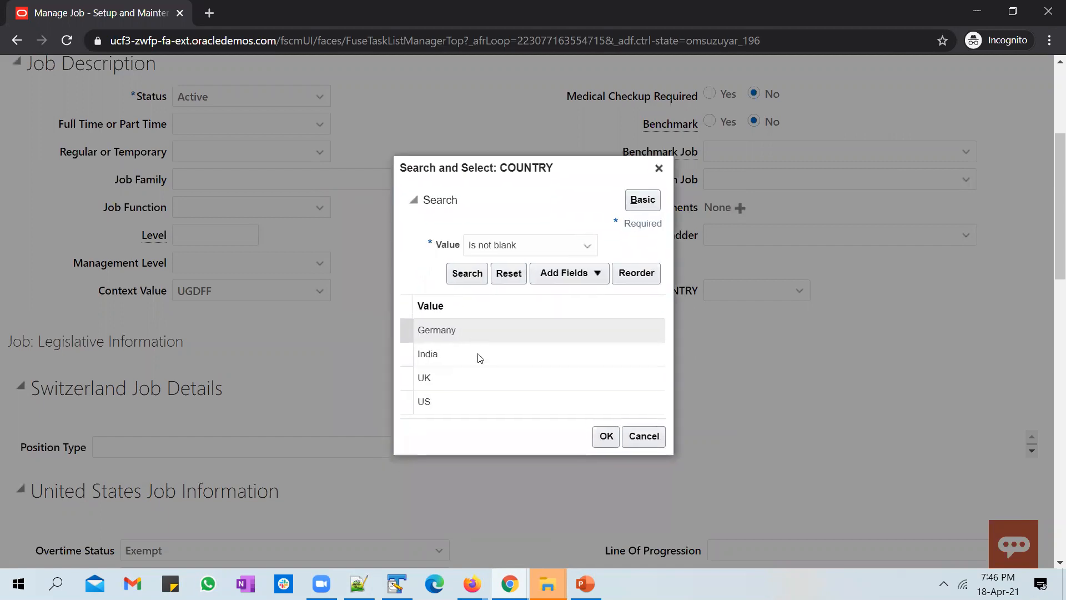
# Select UK from the search results as the job's COUNTRY value.
pyautogui.click(491, 404)
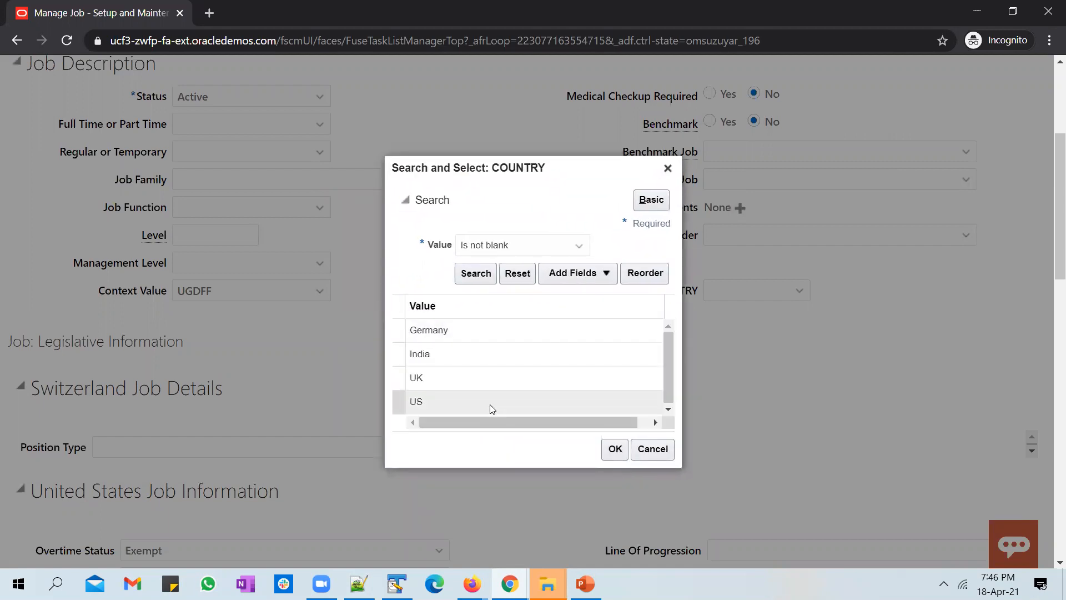
pyautogui.click(487, 353)
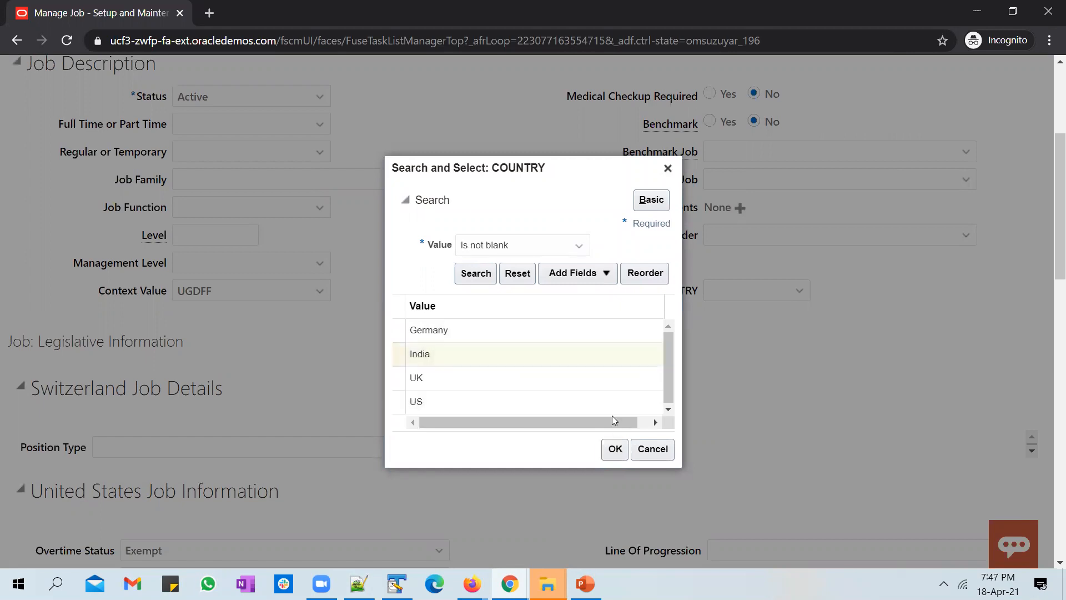
pyautogui.click(583, 380)
pyautogui.click(615, 449)
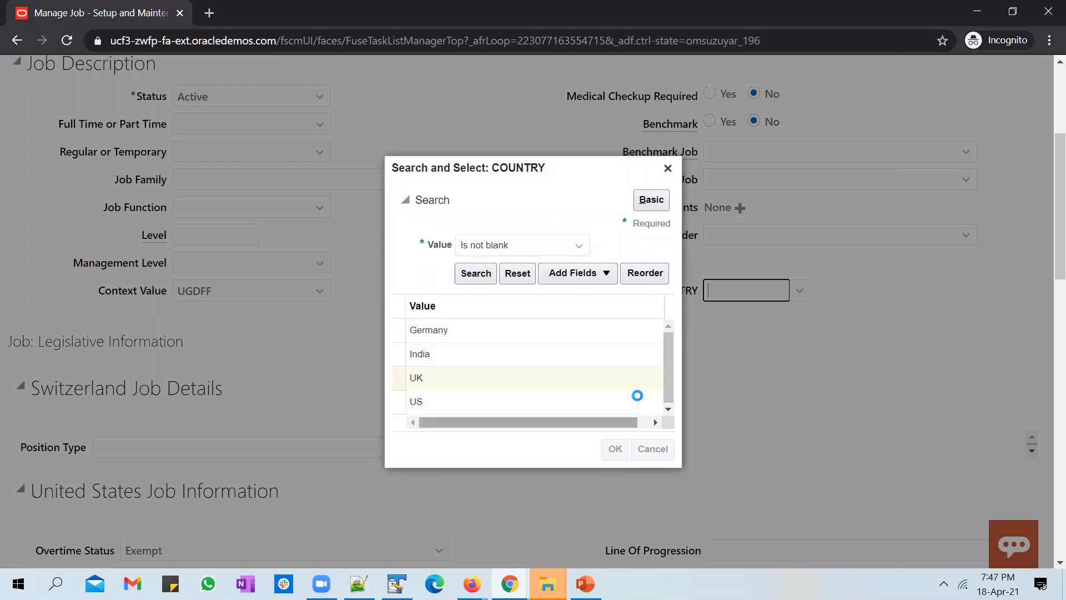
# Switch to PowerPoint and present the Display values of Lookup in Flexfields slide as a slide show.
pyautogui.click(586, 583)
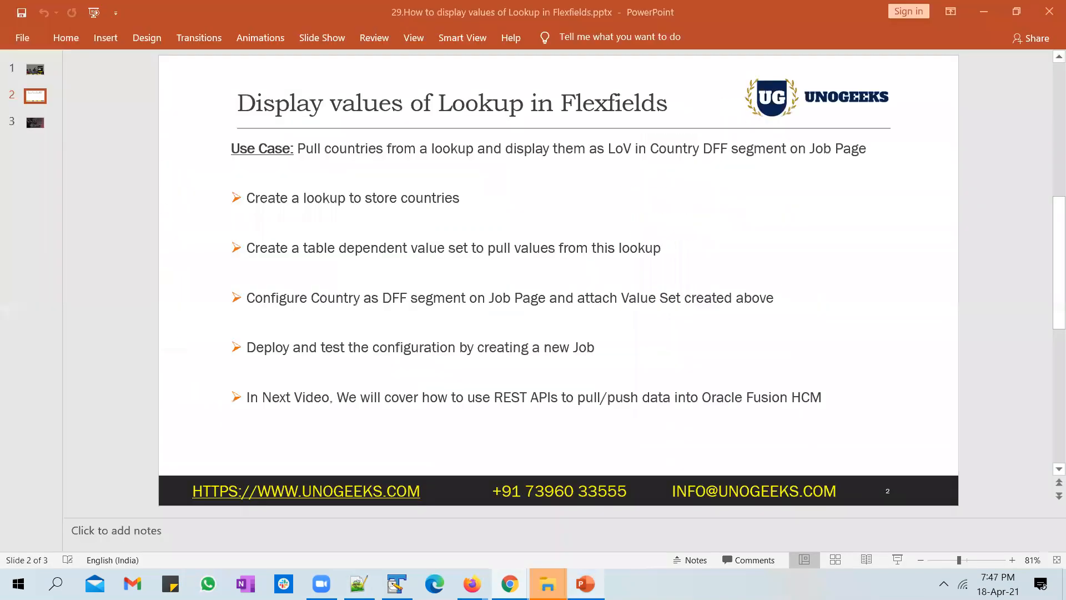
pyautogui.click(898, 559)
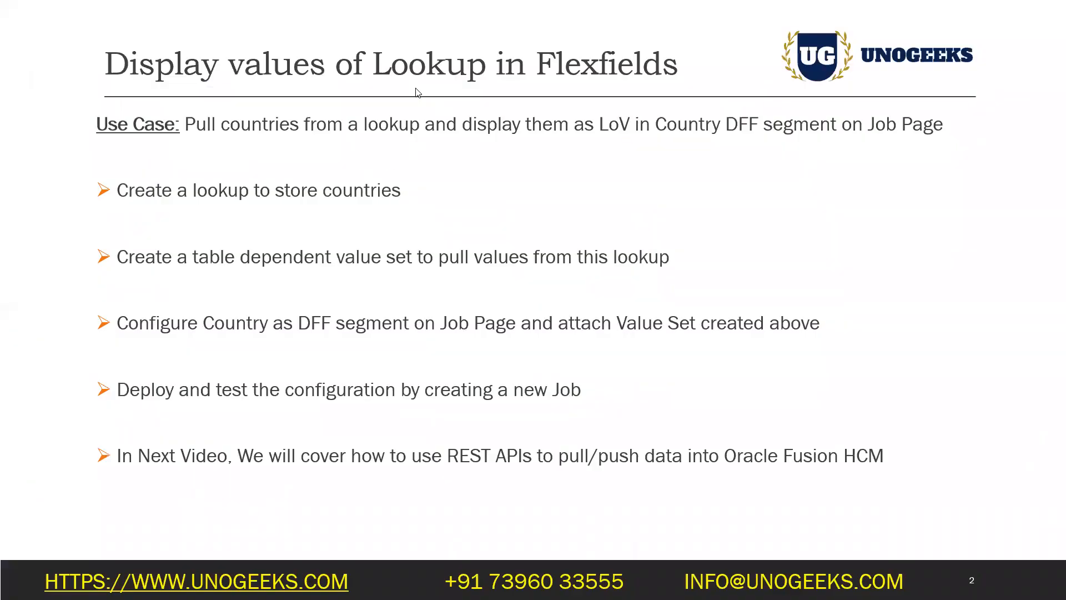